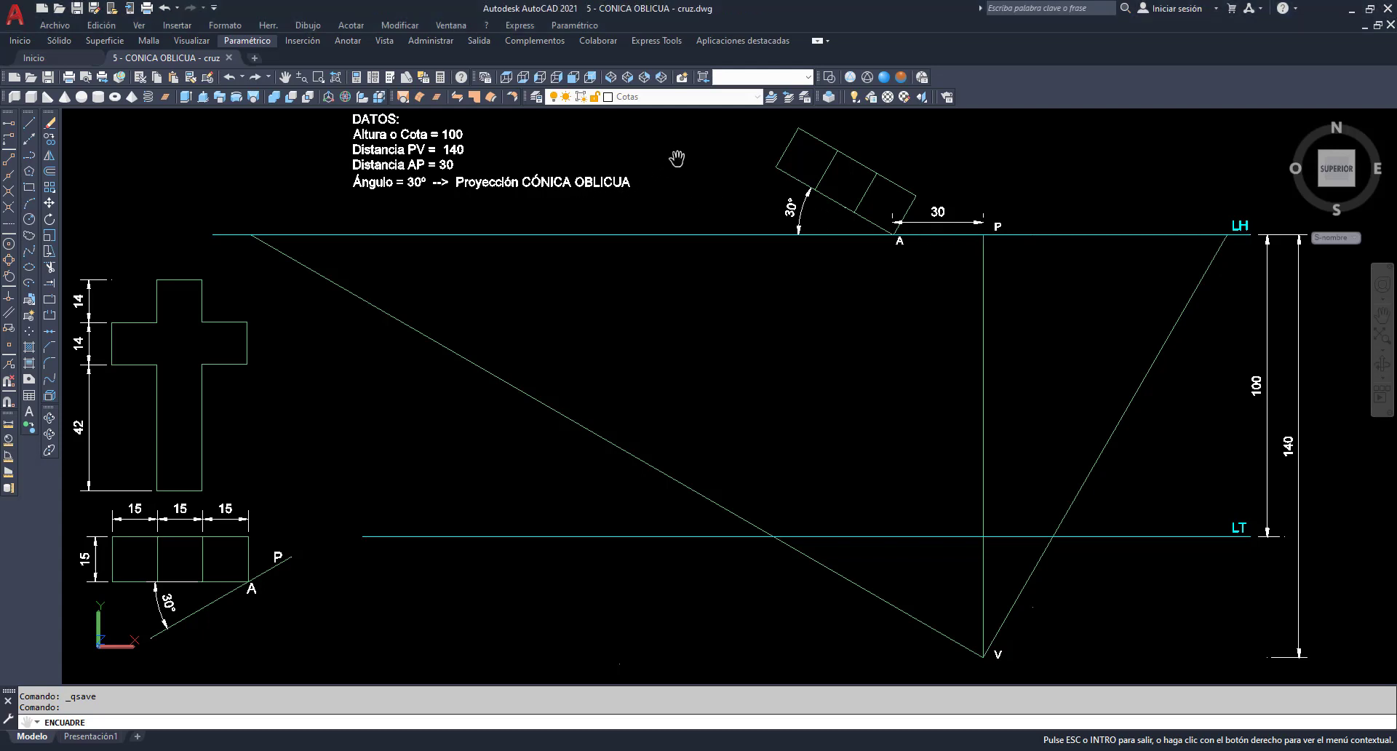
# Step: On layer Datos, draw the vertical from point A down to LT
pyautogui.press('Escape')
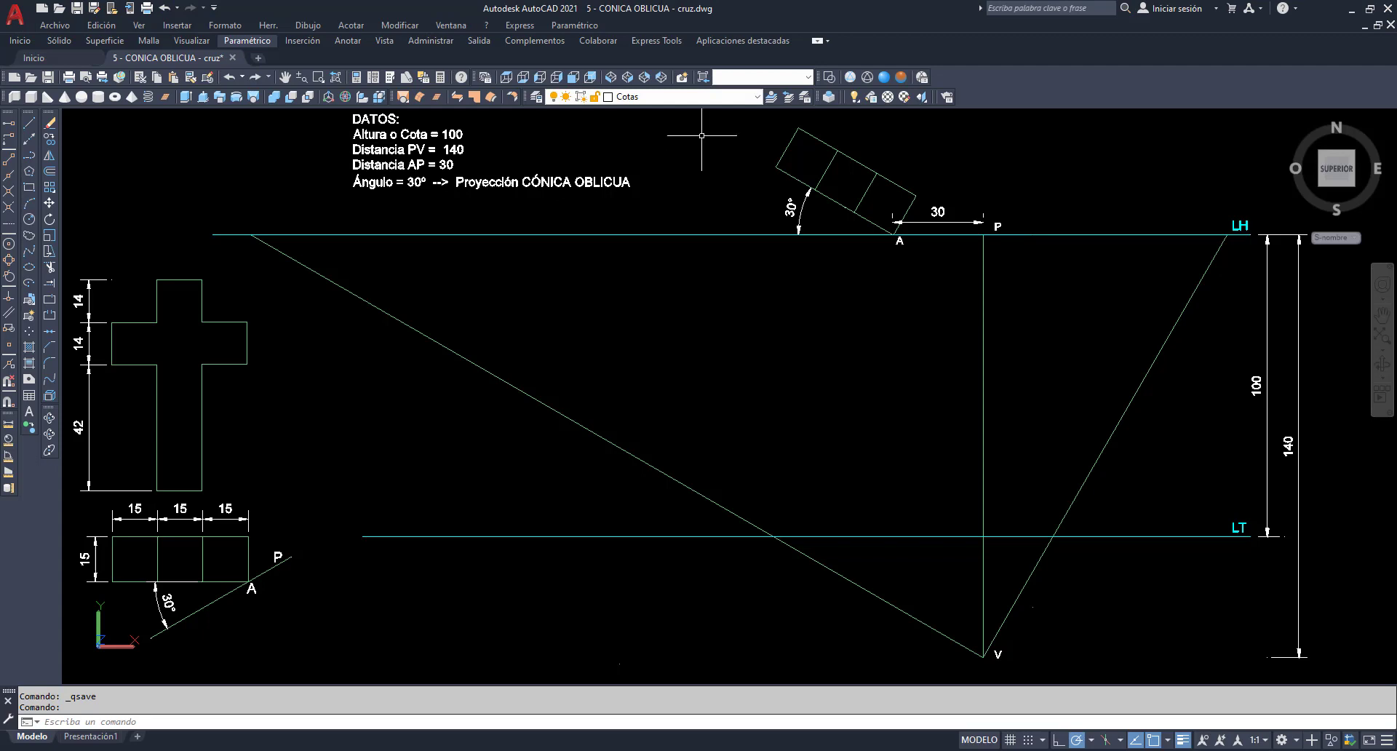
pyautogui.click(688, 96)
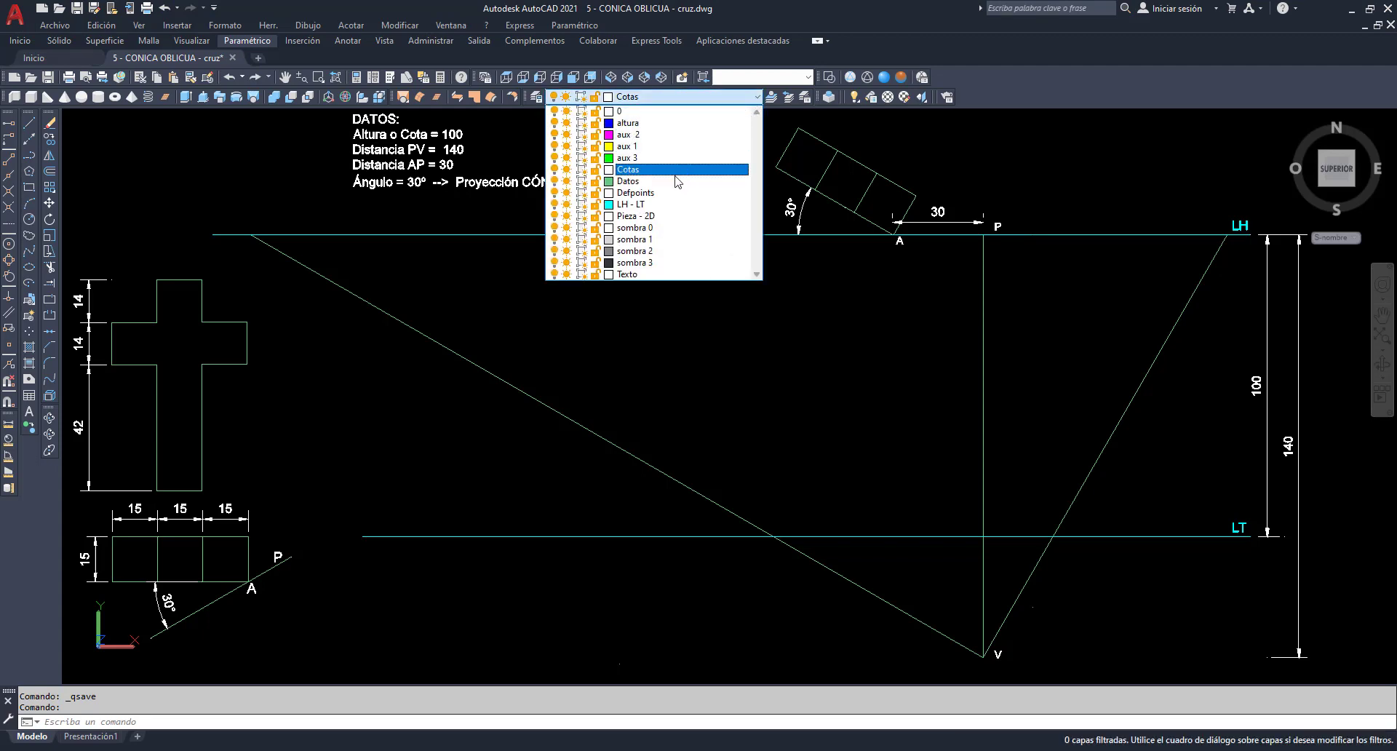
pyautogui.click(676, 182)
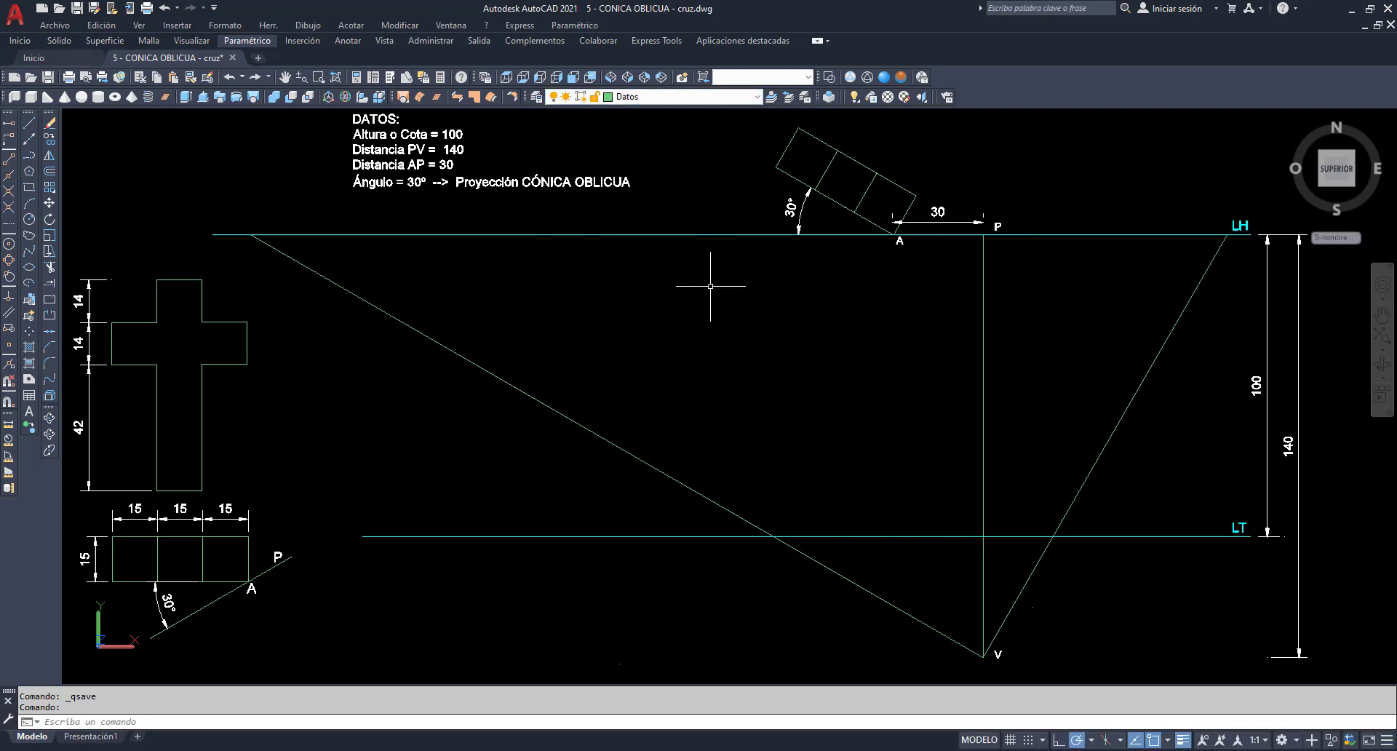
pyautogui.click(707, 721)
pyautogui.write('L')
pyautogui.press('Return')
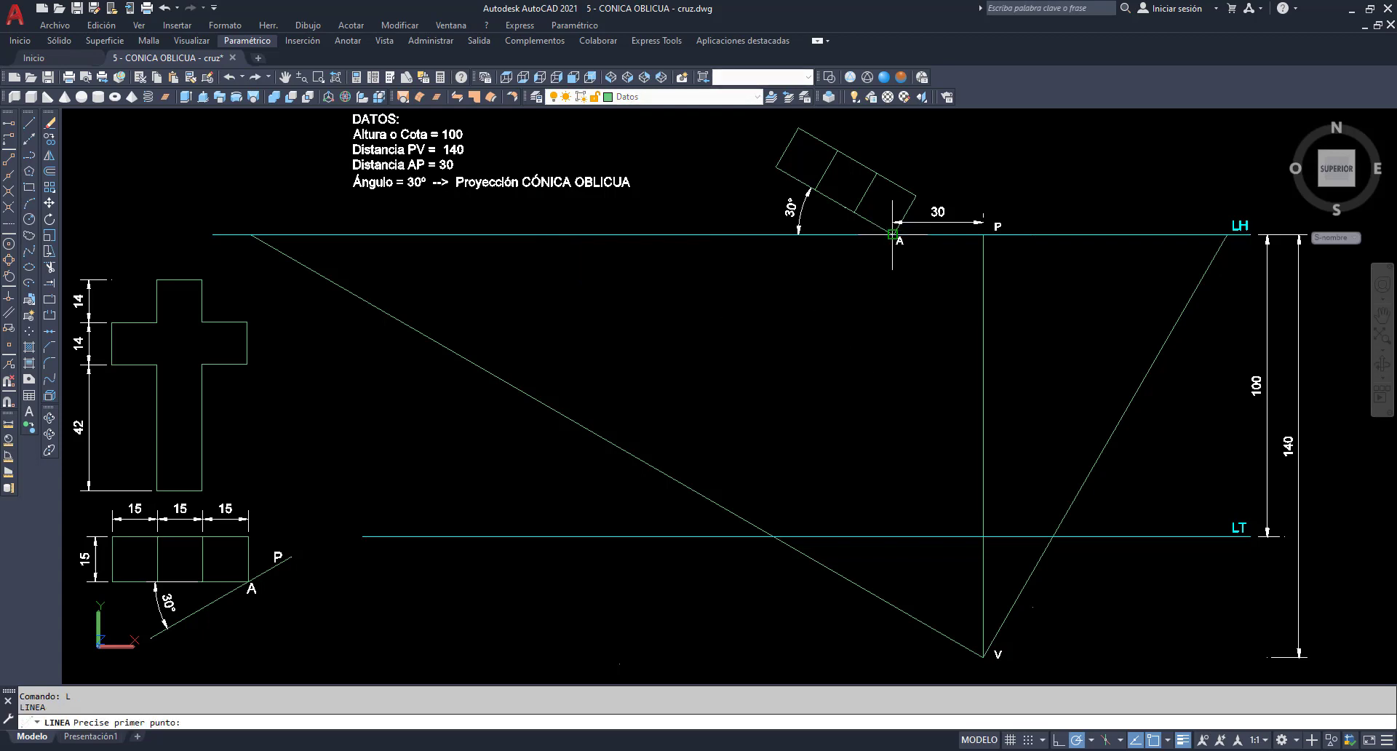
pyautogui.click(892, 234)
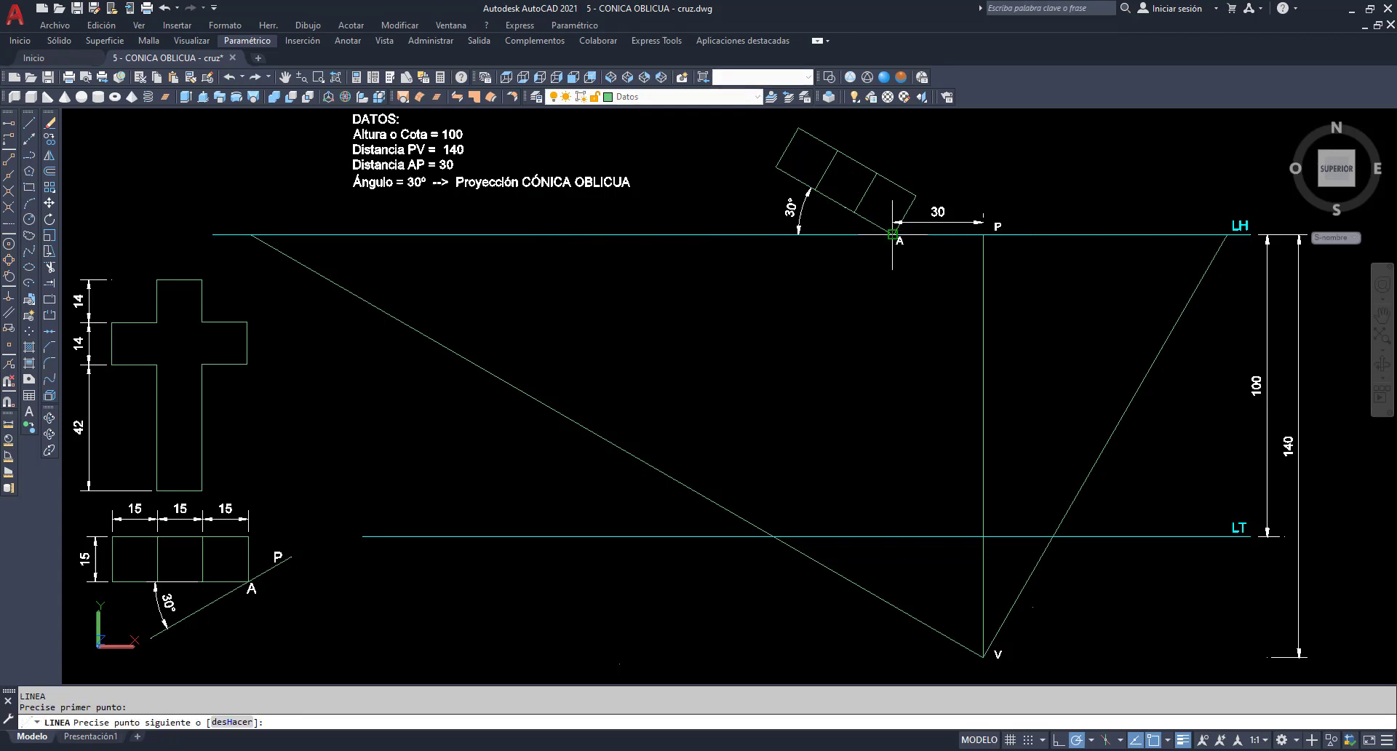
pyautogui.click(891, 536)
pyautogui.press('Return')
# Step: On layer aux 1, draw dashed rays from the LT foot point to both ends of LH
pyautogui.click(757, 97)
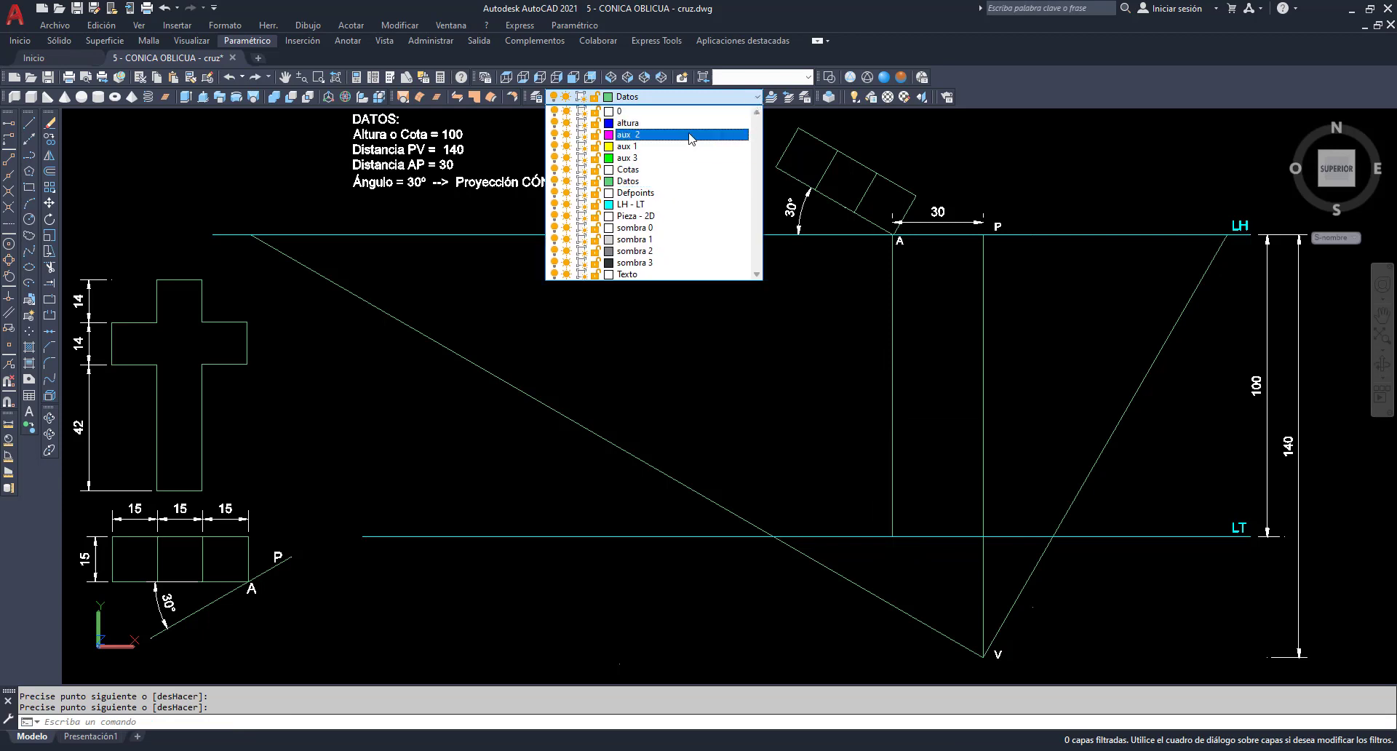
pyautogui.click(690, 147)
pyautogui.press('Return')
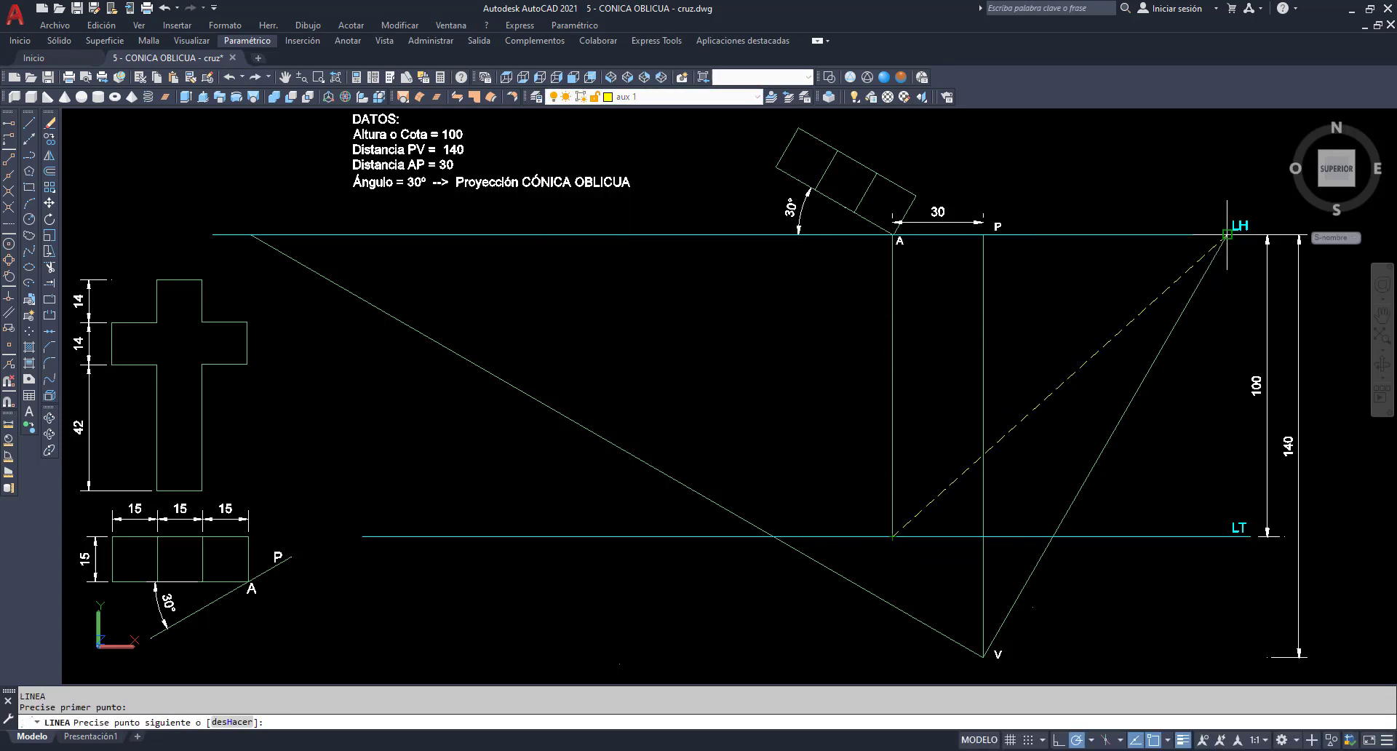
pyautogui.click(893, 536)
pyautogui.click(251, 235)
pyautogui.press('Return')
pyautogui.press('Return')
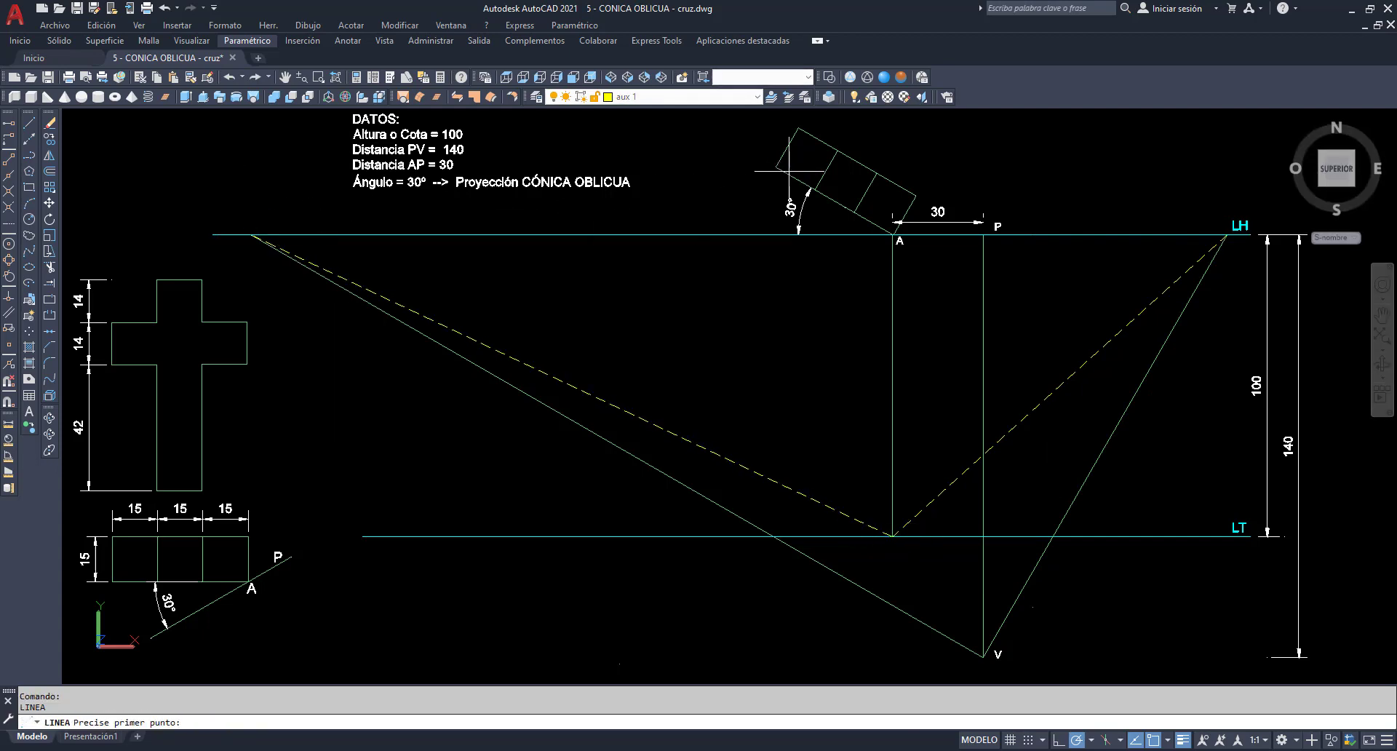
# Step: Delete a stray line and drop the plan's left corner from LH to the left dashed ray
pyautogui.click(776, 165)
pyautogui.click(983, 655)
pyautogui.press('Escape')
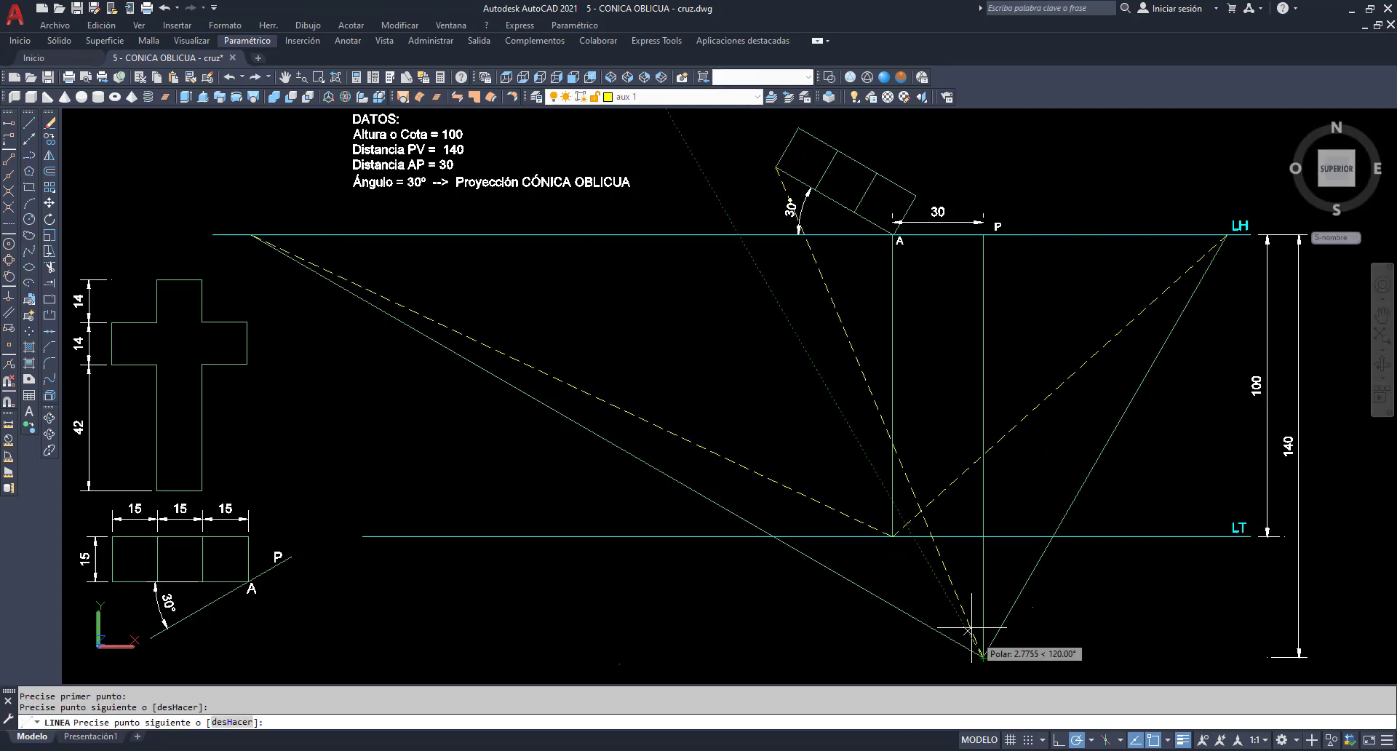
pyautogui.click(904, 483)
pyautogui.press('Delete')
pyautogui.write('L')
pyautogui.press('Return')
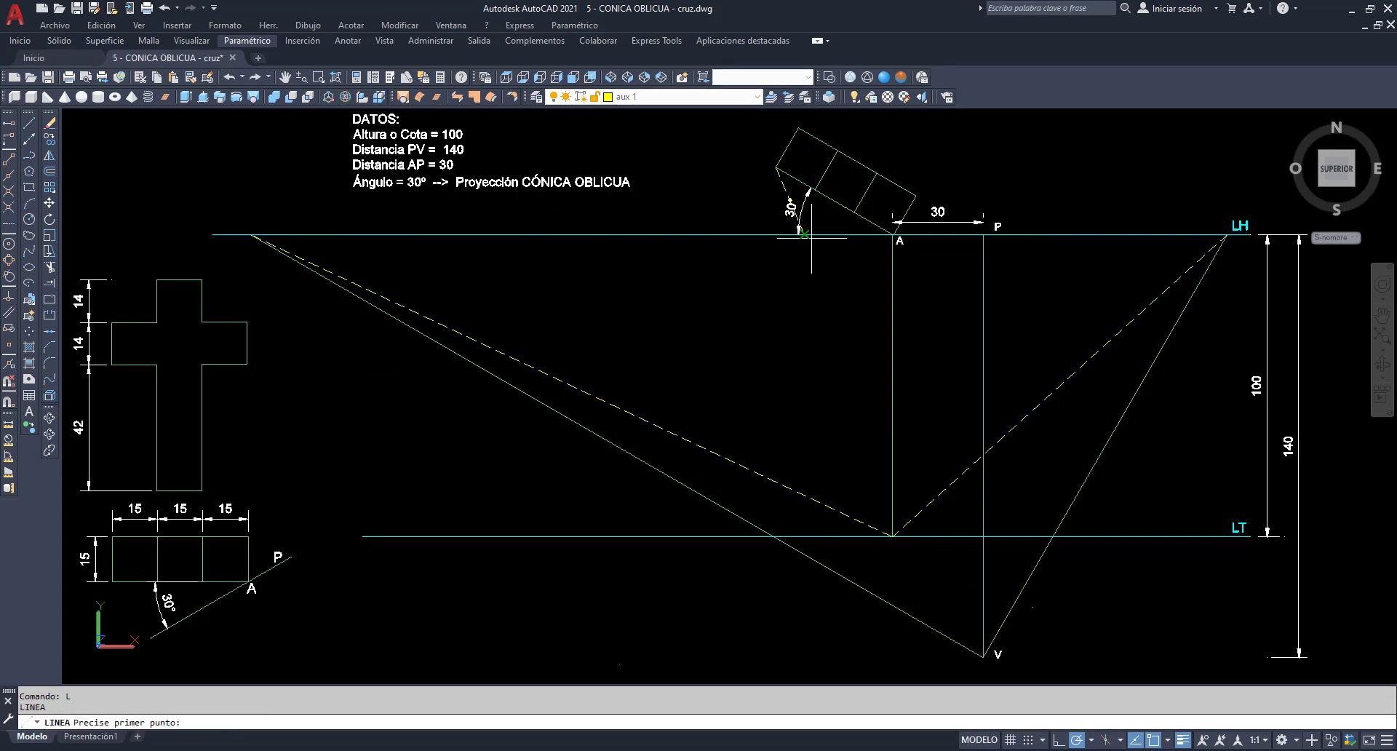
pyautogui.click(810, 237)
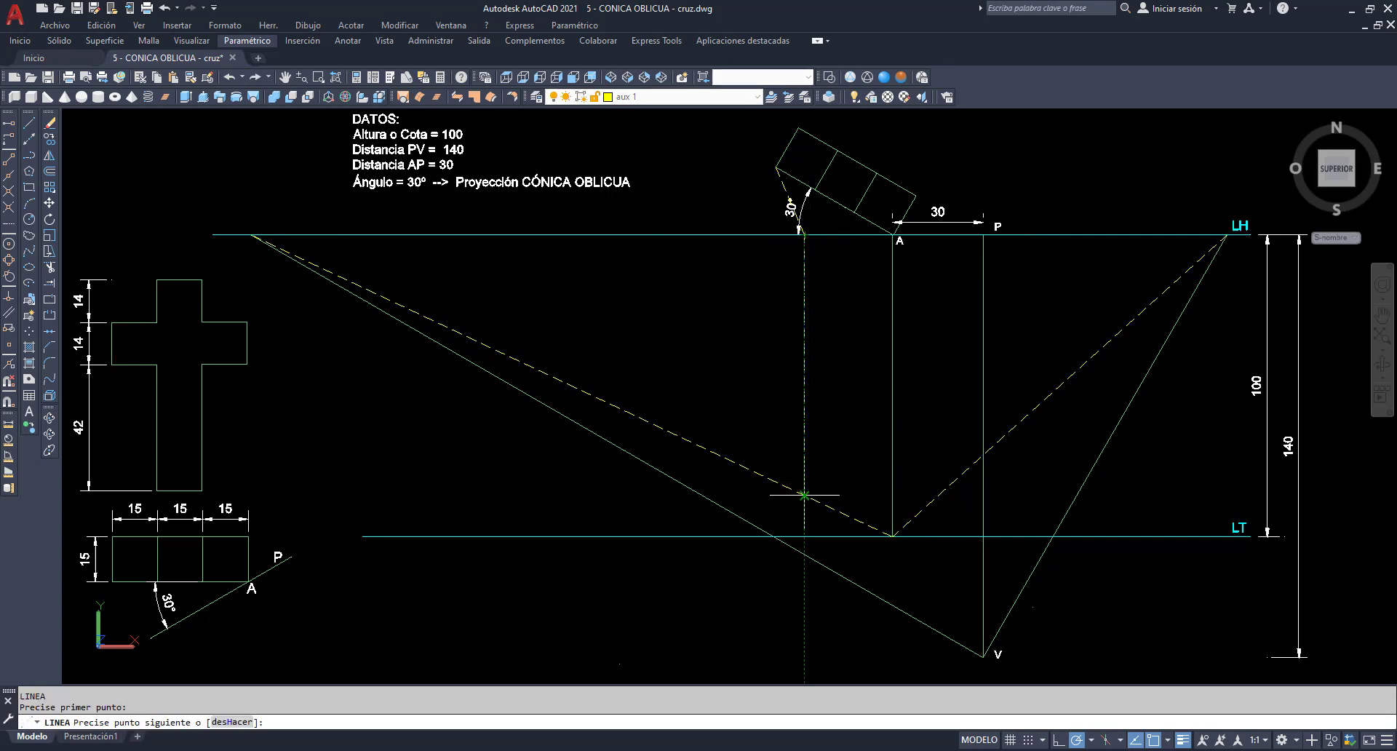
pyautogui.click(804, 495)
# Step: Join the left-corner projection to LH's right end, then project the plan's right corner toward LH's left end
pyautogui.click(1227, 235)
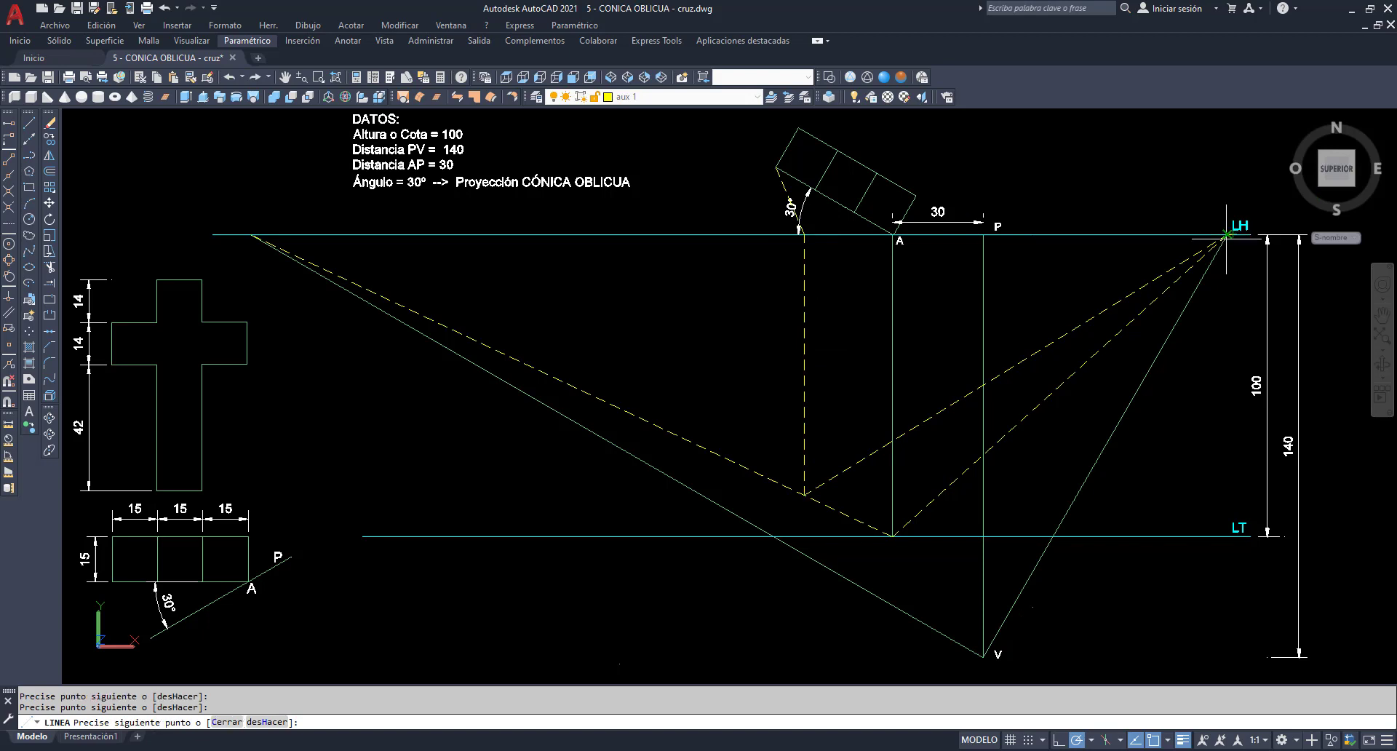
pyautogui.press('Return')
pyautogui.press('Return')
pyautogui.click(915, 195)
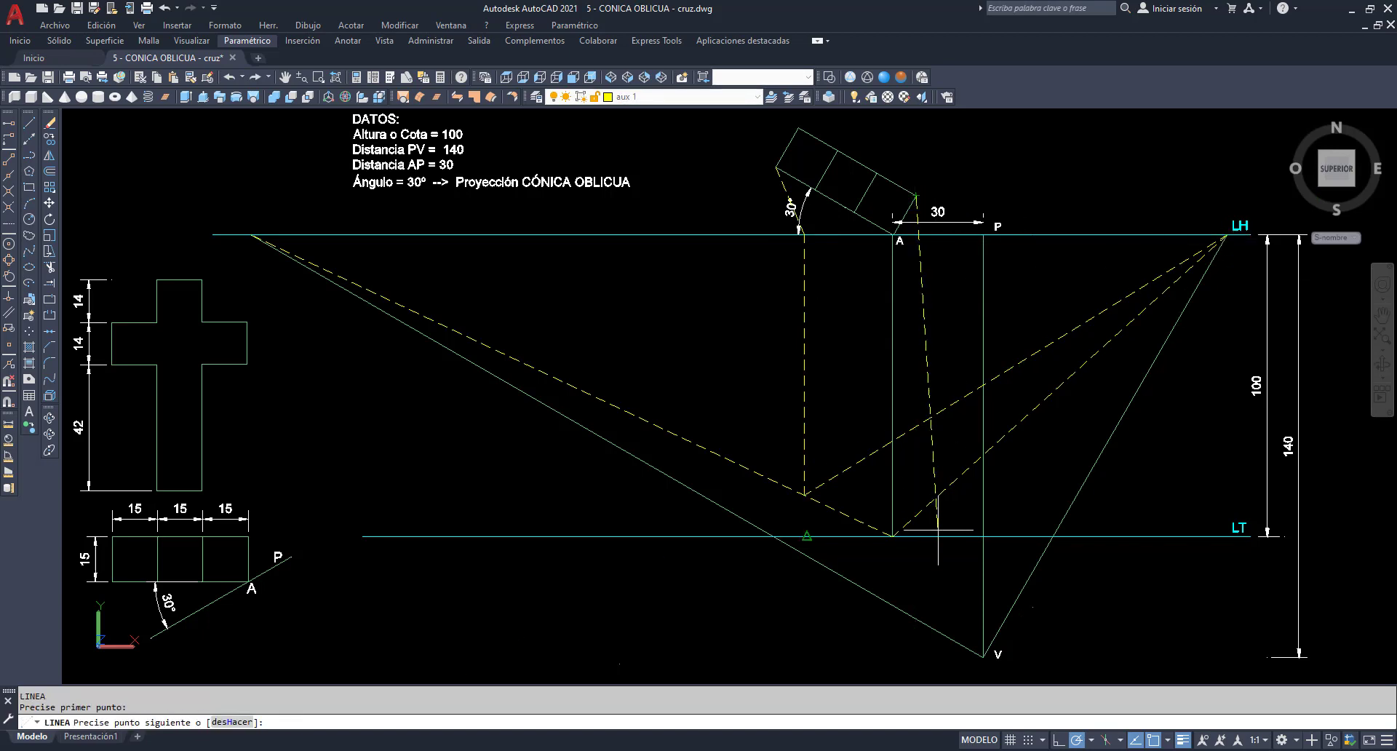
pyautogui.press('Escape')
pyautogui.write('L')
pyautogui.press('Return')
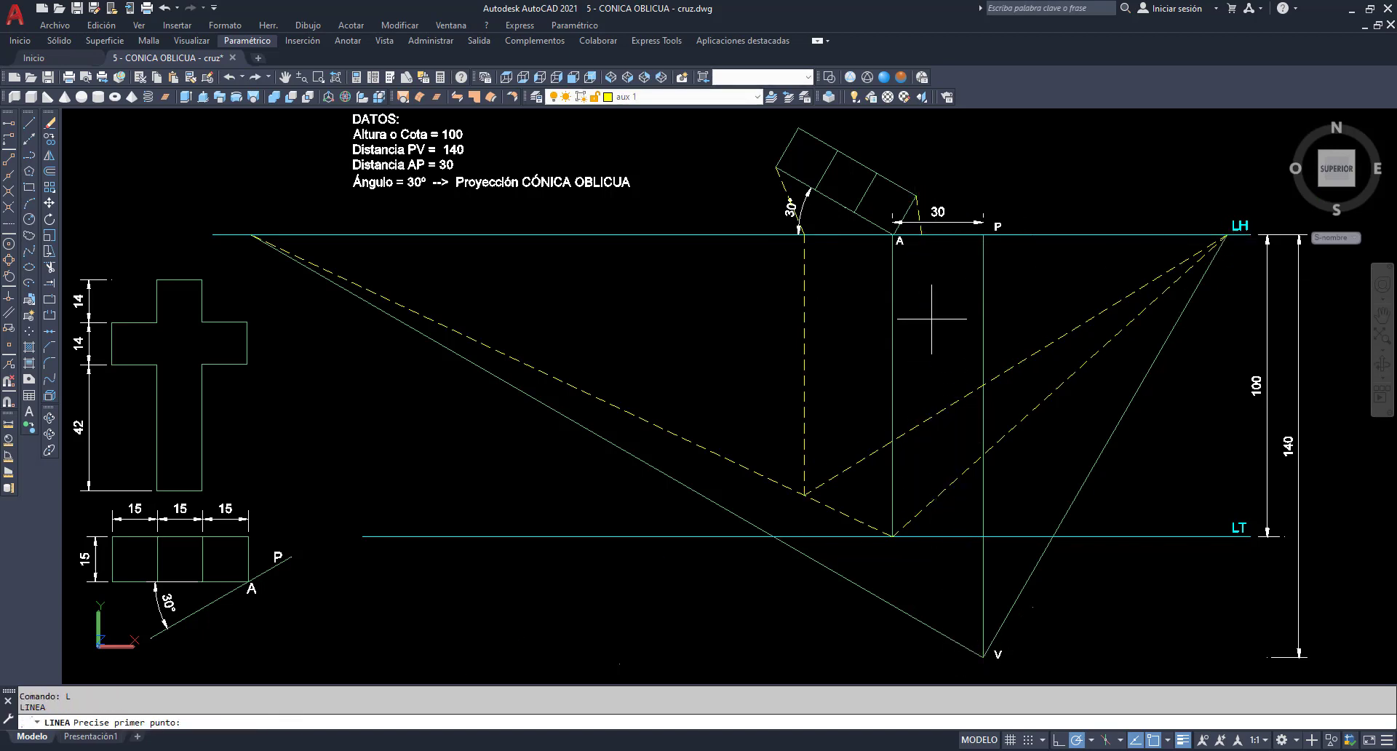
pyautogui.click(921, 234)
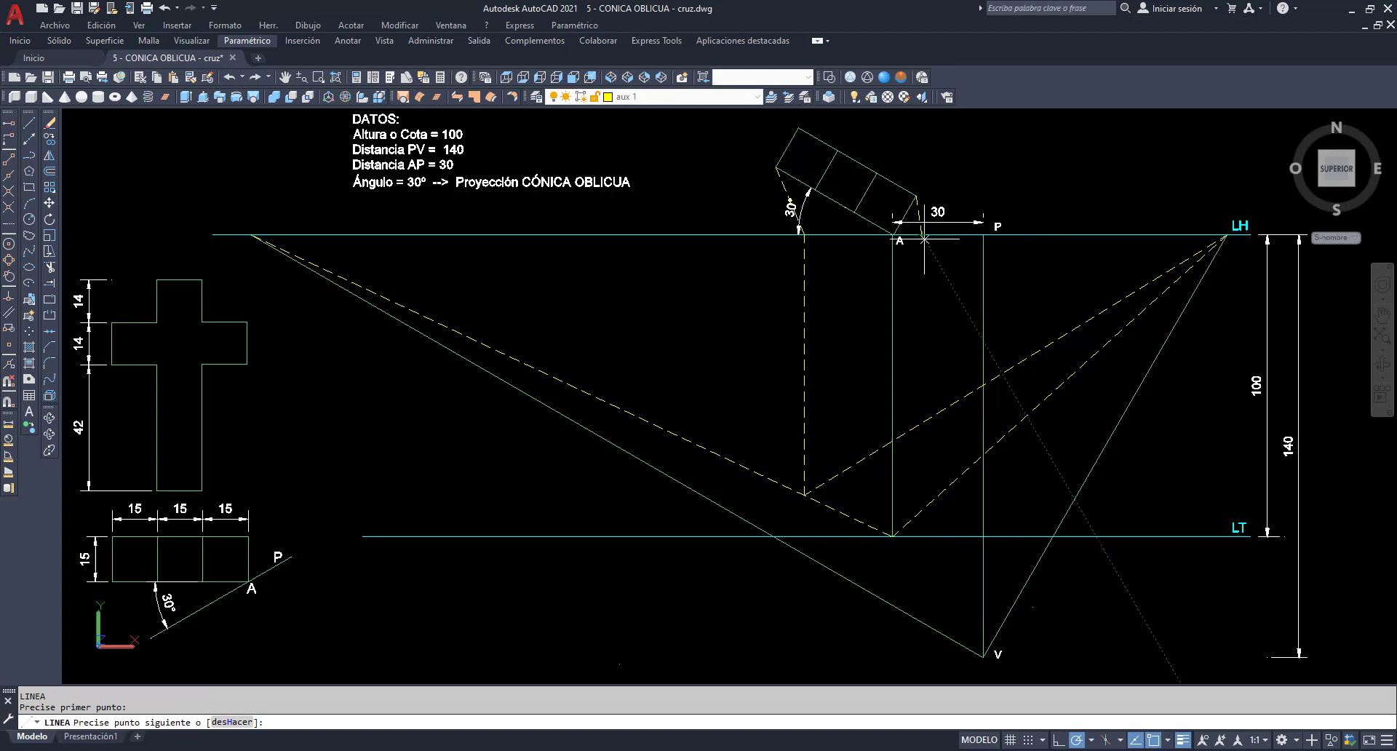
pyautogui.click(921, 510)
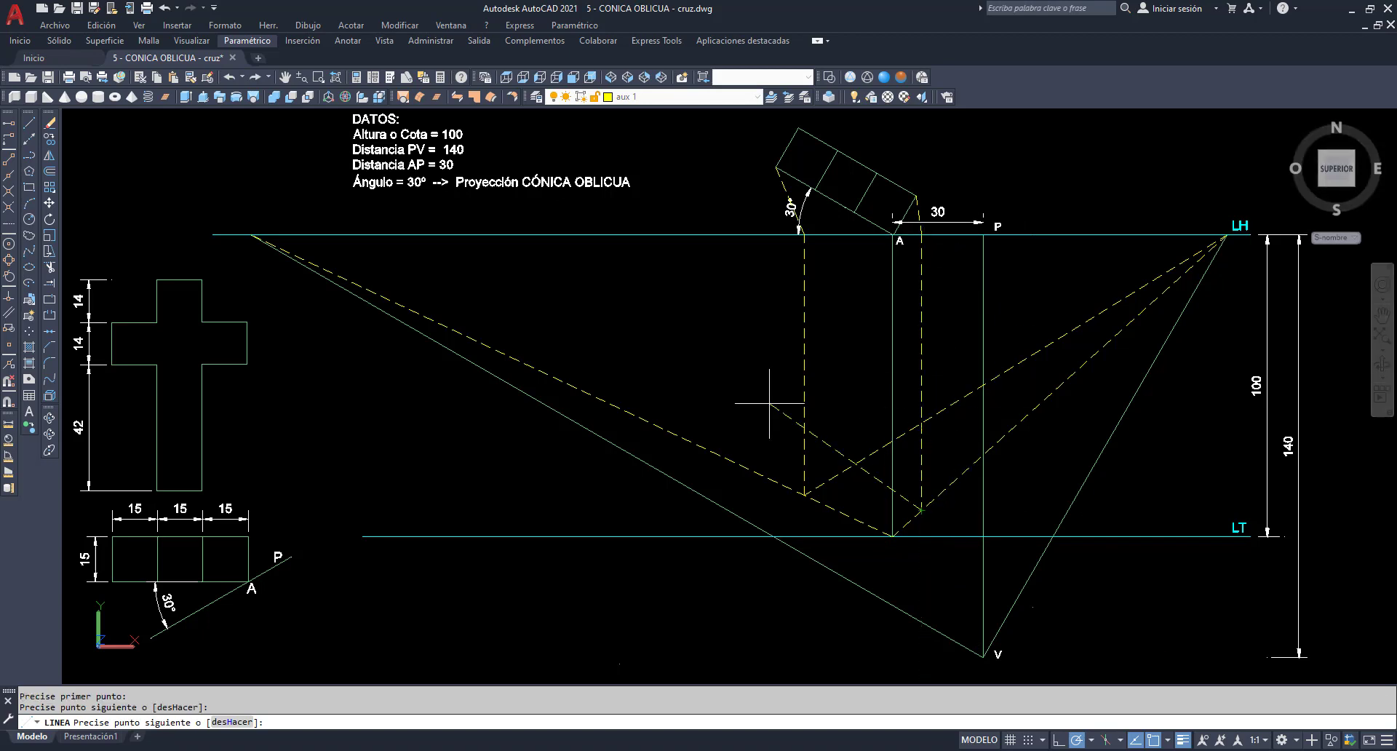
pyautogui.click(250, 234)
pyautogui.press('Return')
pyautogui.press('Return')
# Step: Draw a line from a plan corner toward viewpoint V and trim the excess dashed ray segments
pyautogui.click(814, 190)
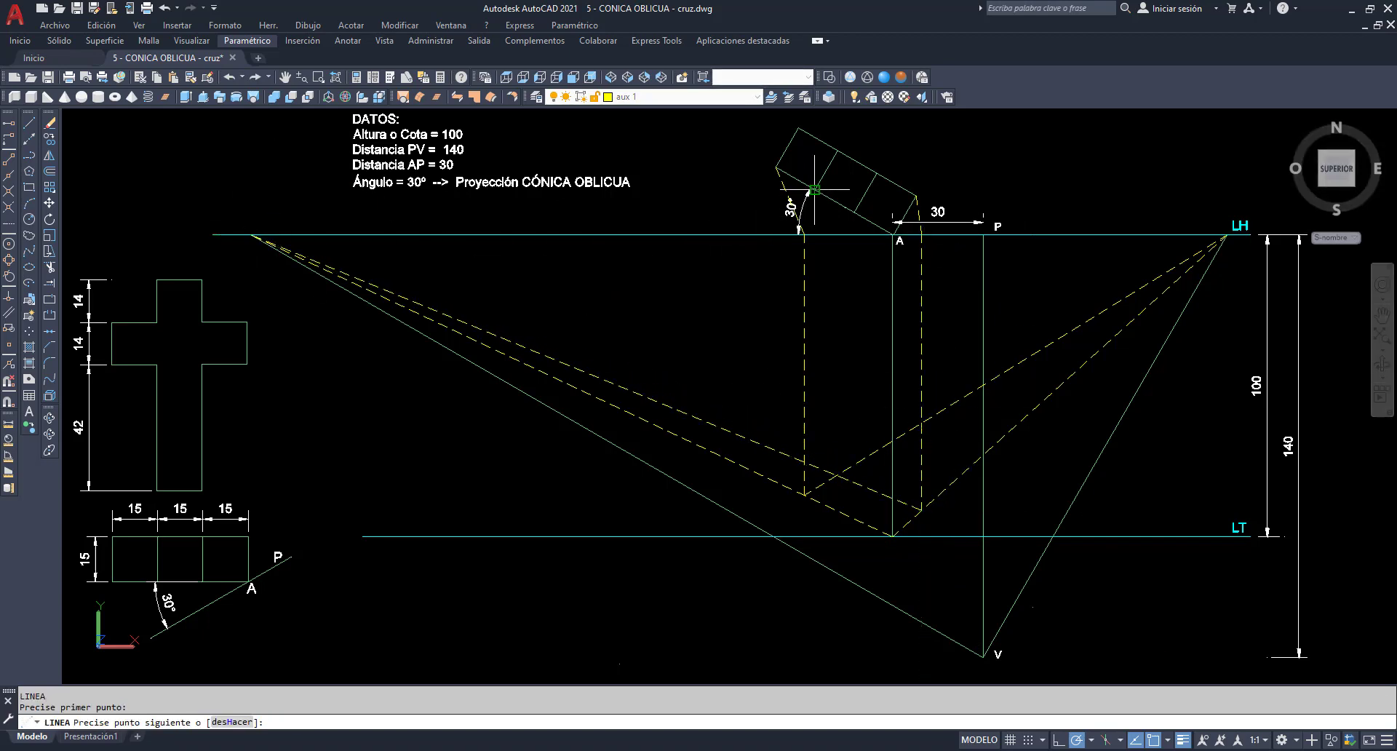
pyautogui.click(982, 655)
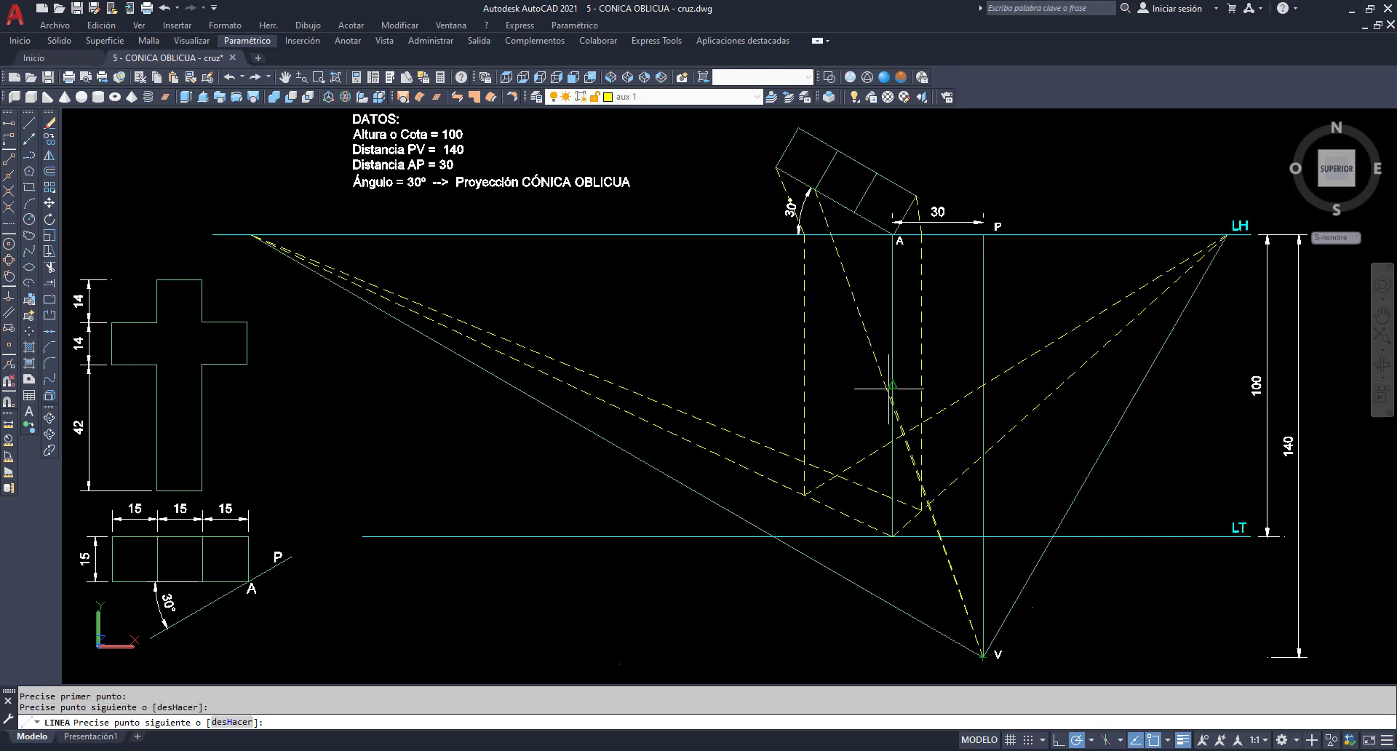
pyautogui.click(854, 213)
pyautogui.press('Return')
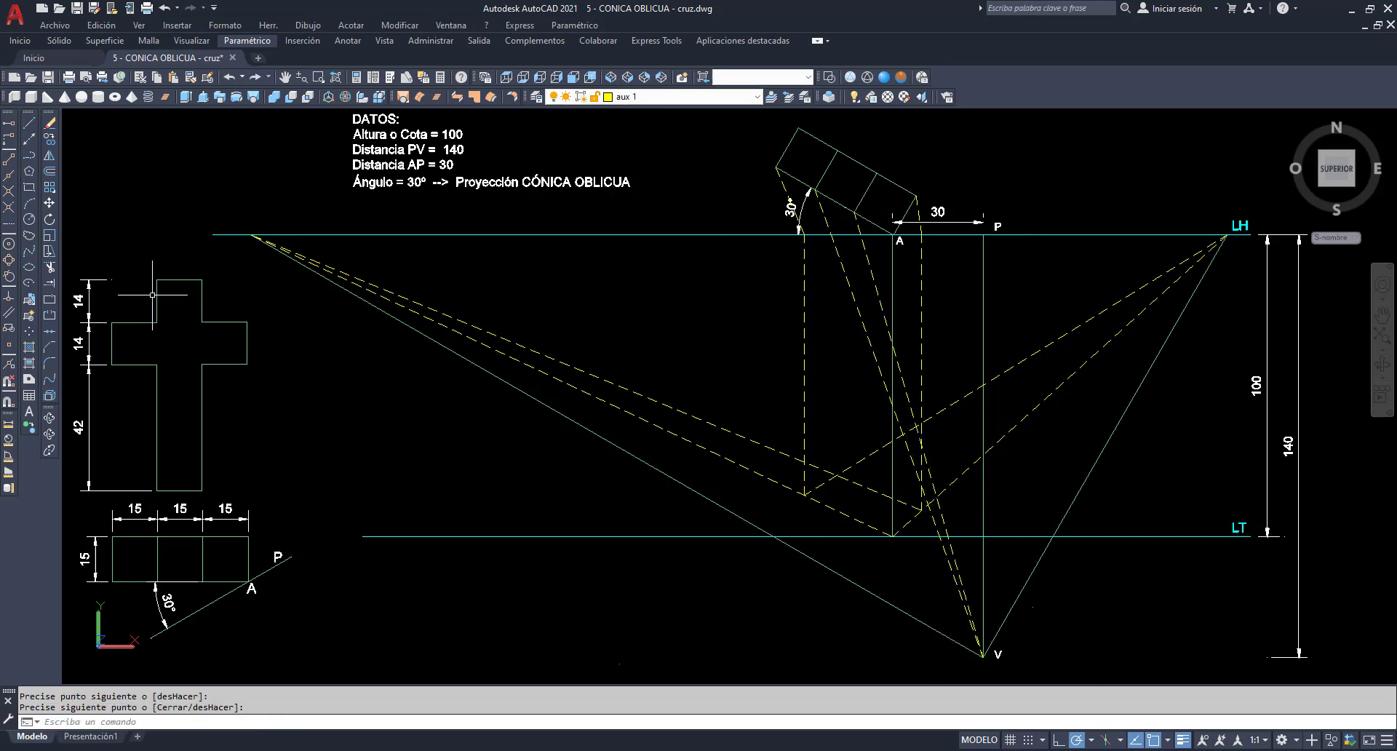
pyautogui.click(49, 267)
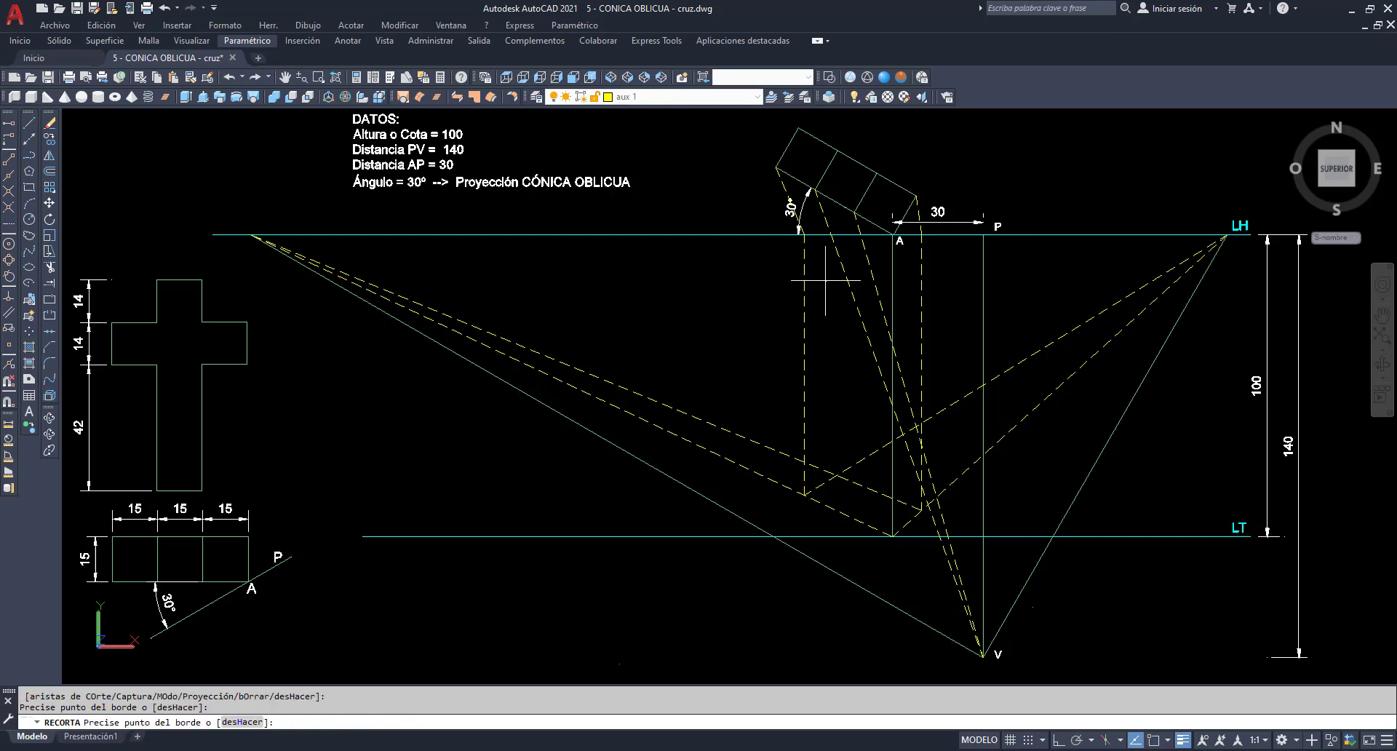
pyautogui.click(844, 273)
pyautogui.click(868, 277)
pyautogui.press('Escape')
# Step: Drop two more dashed plan-corner verticals from LH to the rays, joining one to LH's right end
pyautogui.write('l')
pyautogui.press('Return')
pyautogui.click(831, 234)
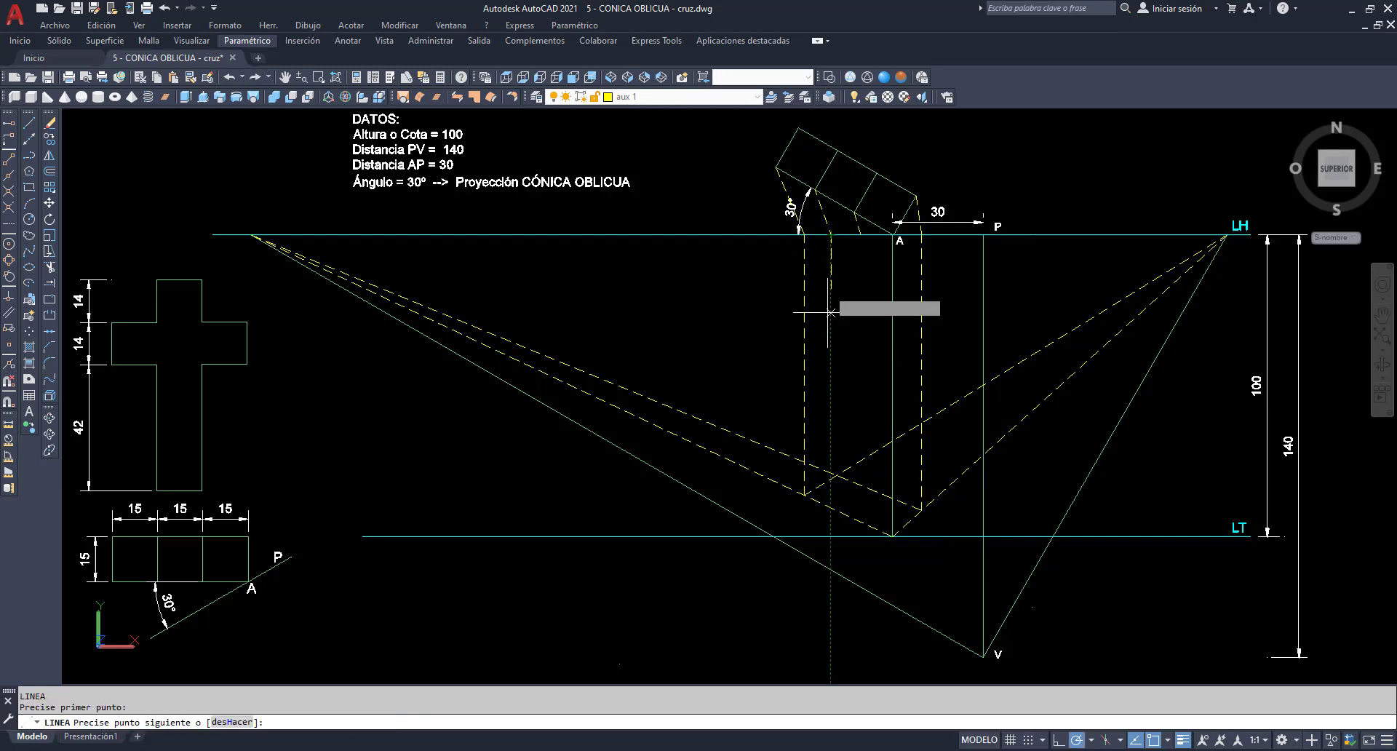
pyautogui.click(830, 507)
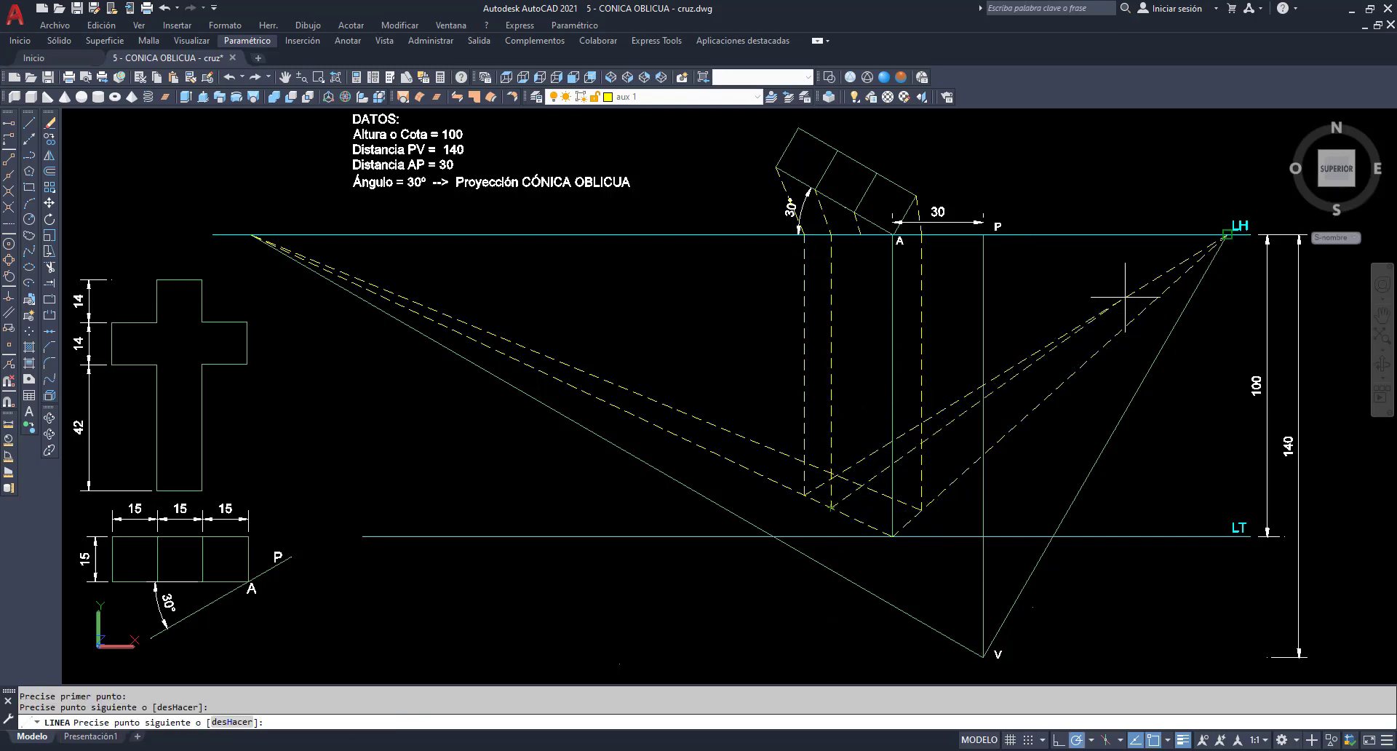
pyautogui.press('Return')
pyautogui.press('Return')
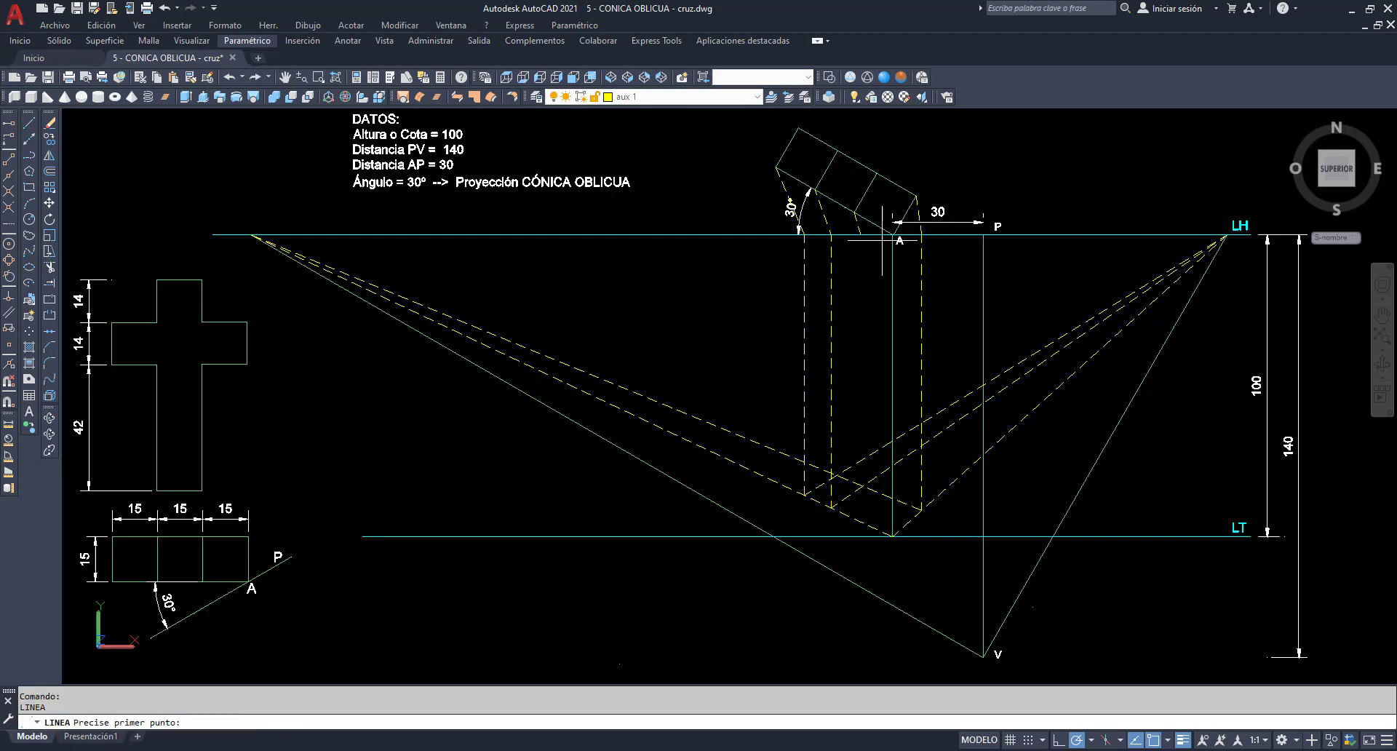
pyautogui.click(860, 234)
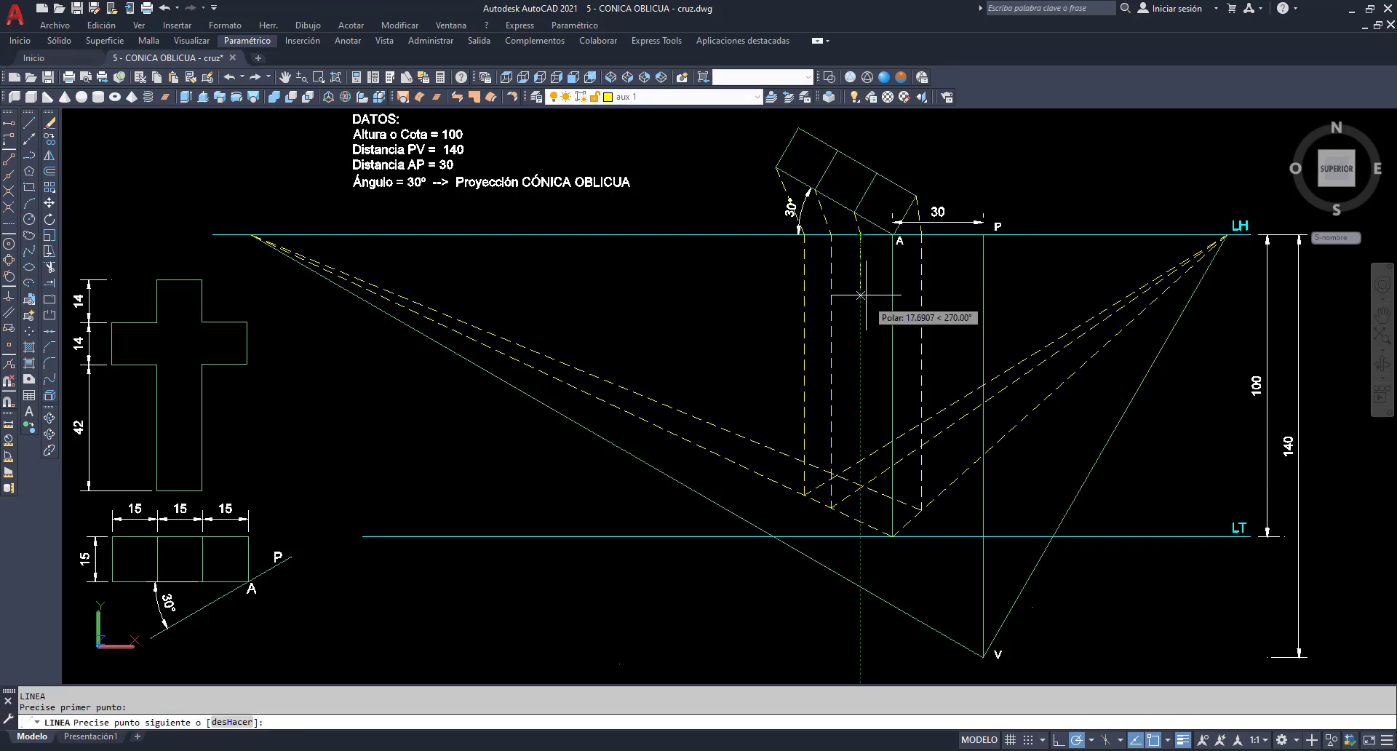
pyautogui.click(860, 522)
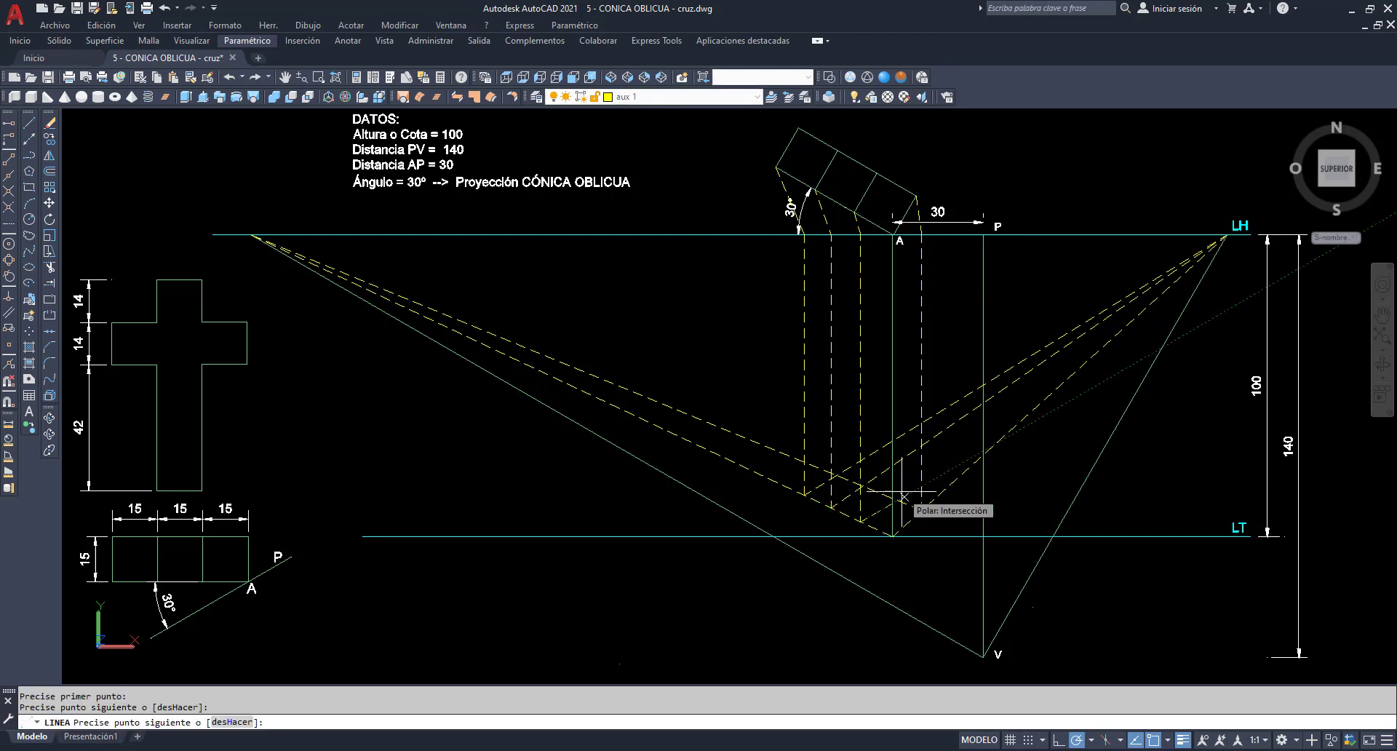
pyautogui.click(1227, 235)
pyautogui.press('Return')
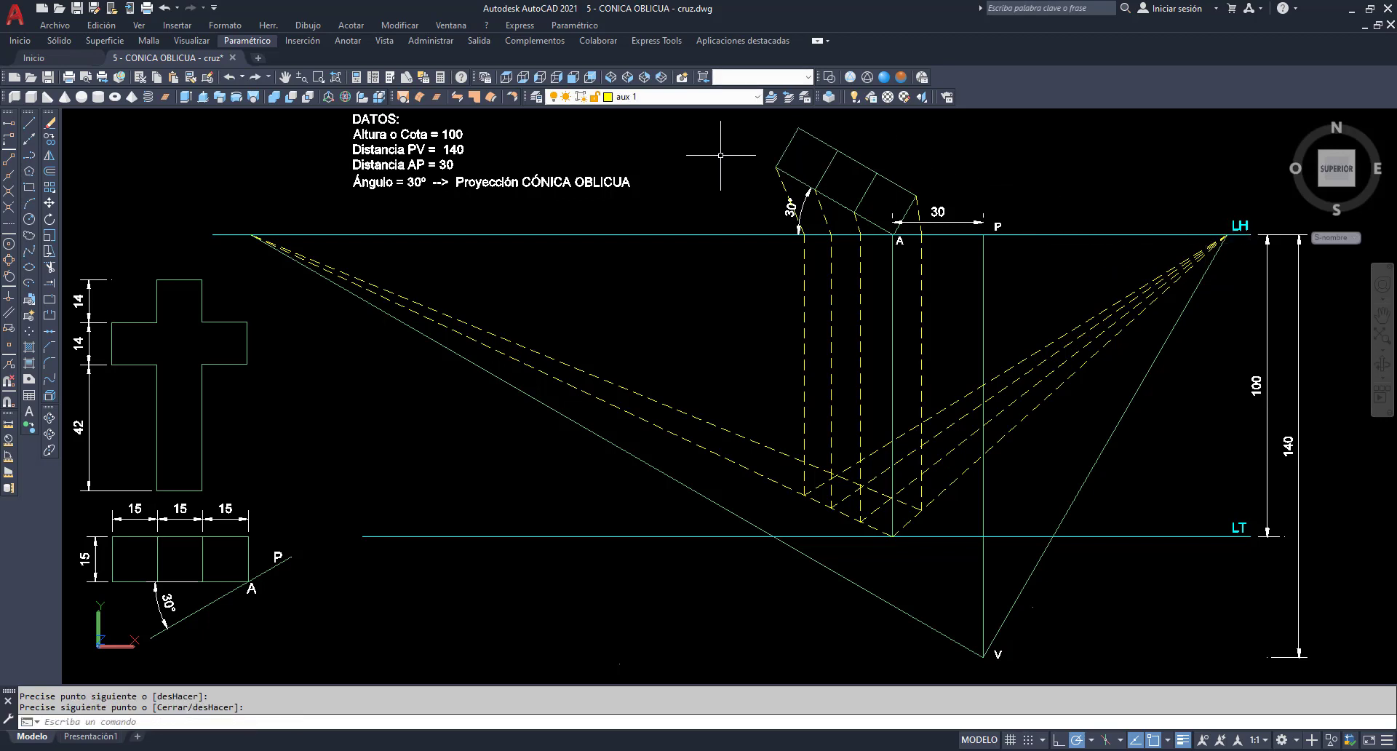
pyautogui.click(757, 97)
# Step: On layer altura, raise a 42-unit vertical height line from the cross's bottom corner on LT
pyautogui.click(655, 127)
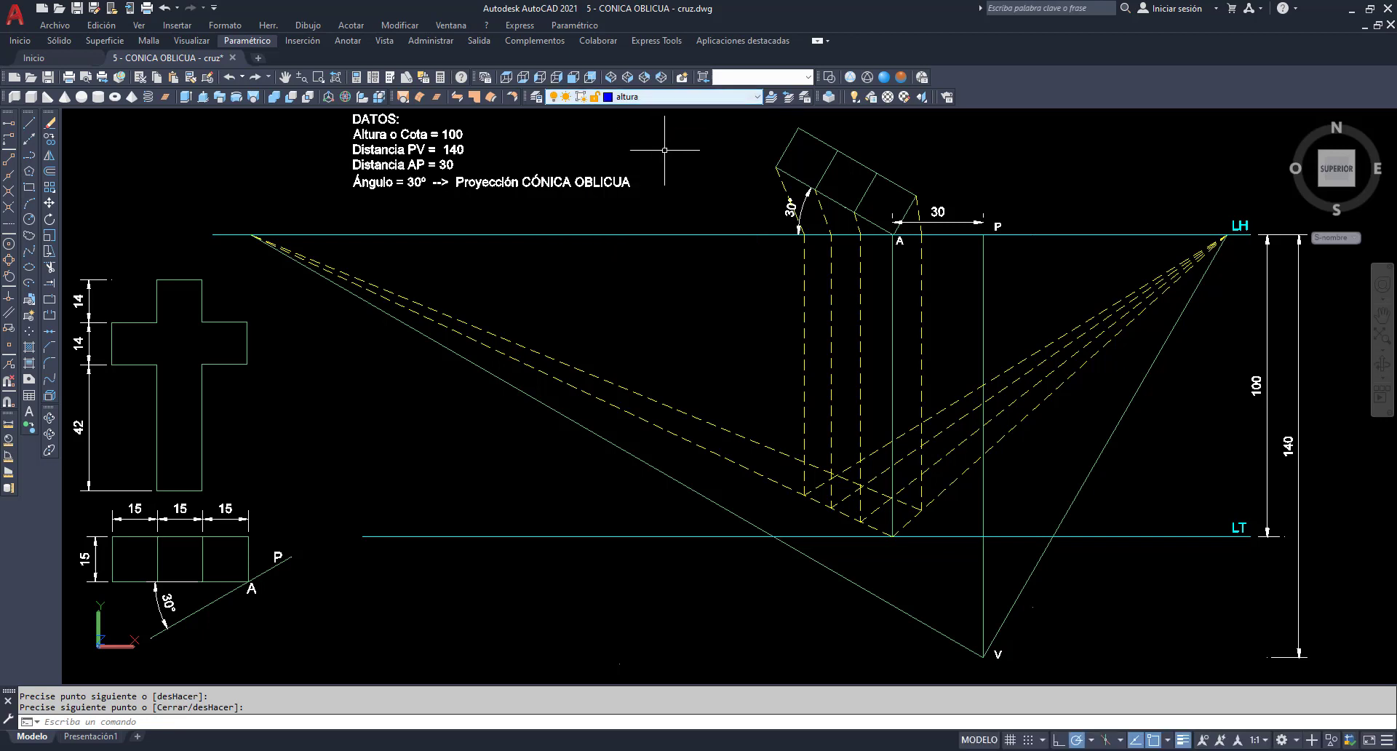
pyautogui.write('L')
pyautogui.press('Return')
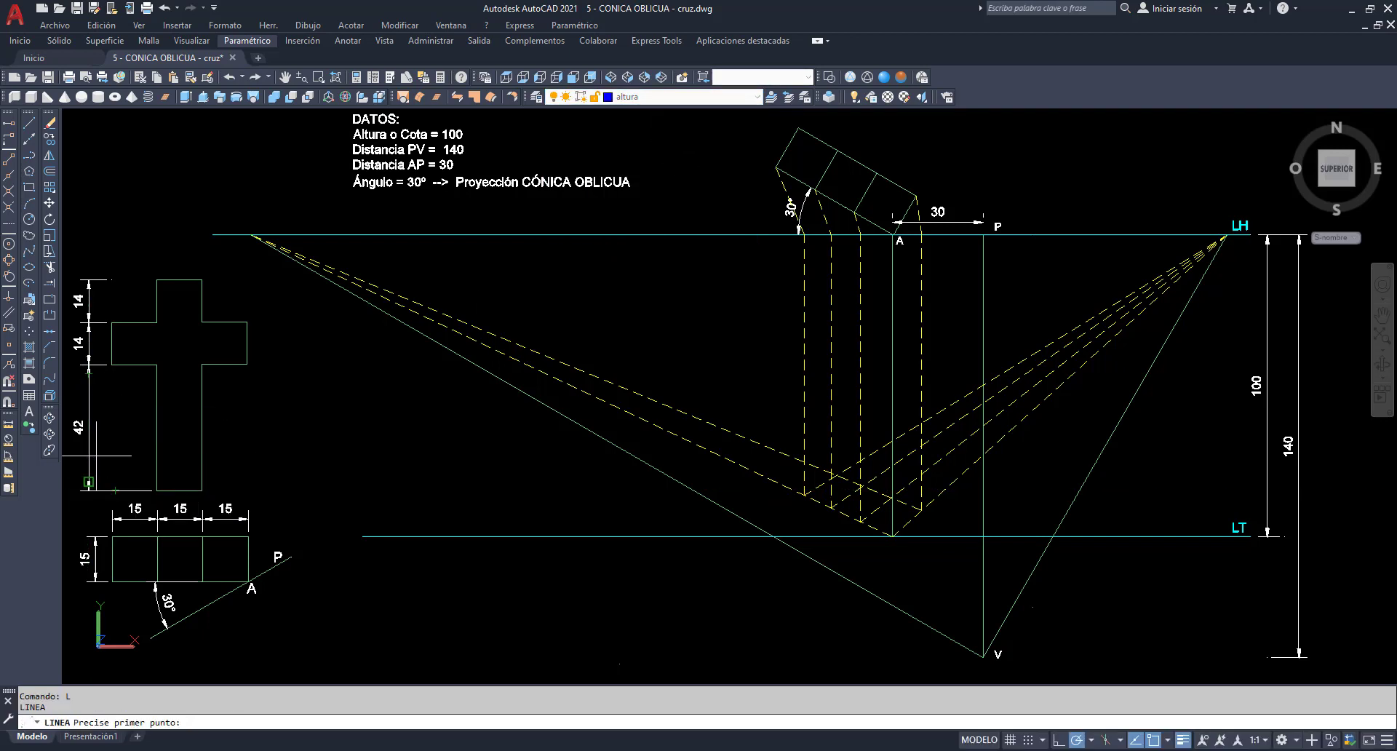
pyautogui.click(893, 536)
pyautogui.write('42')
pyautogui.press('Return')
pyautogui.write('H')
pyautogui.press('Return')
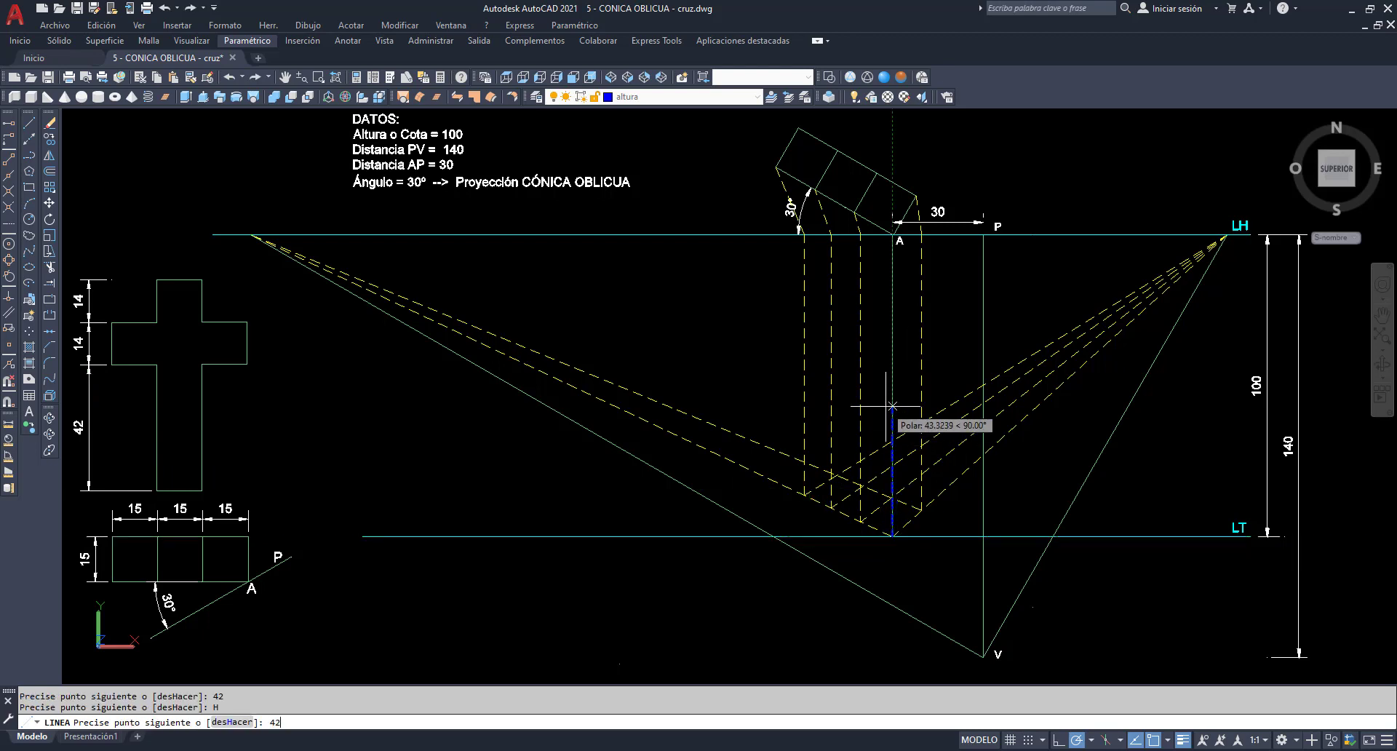
pyautogui.press('Return')
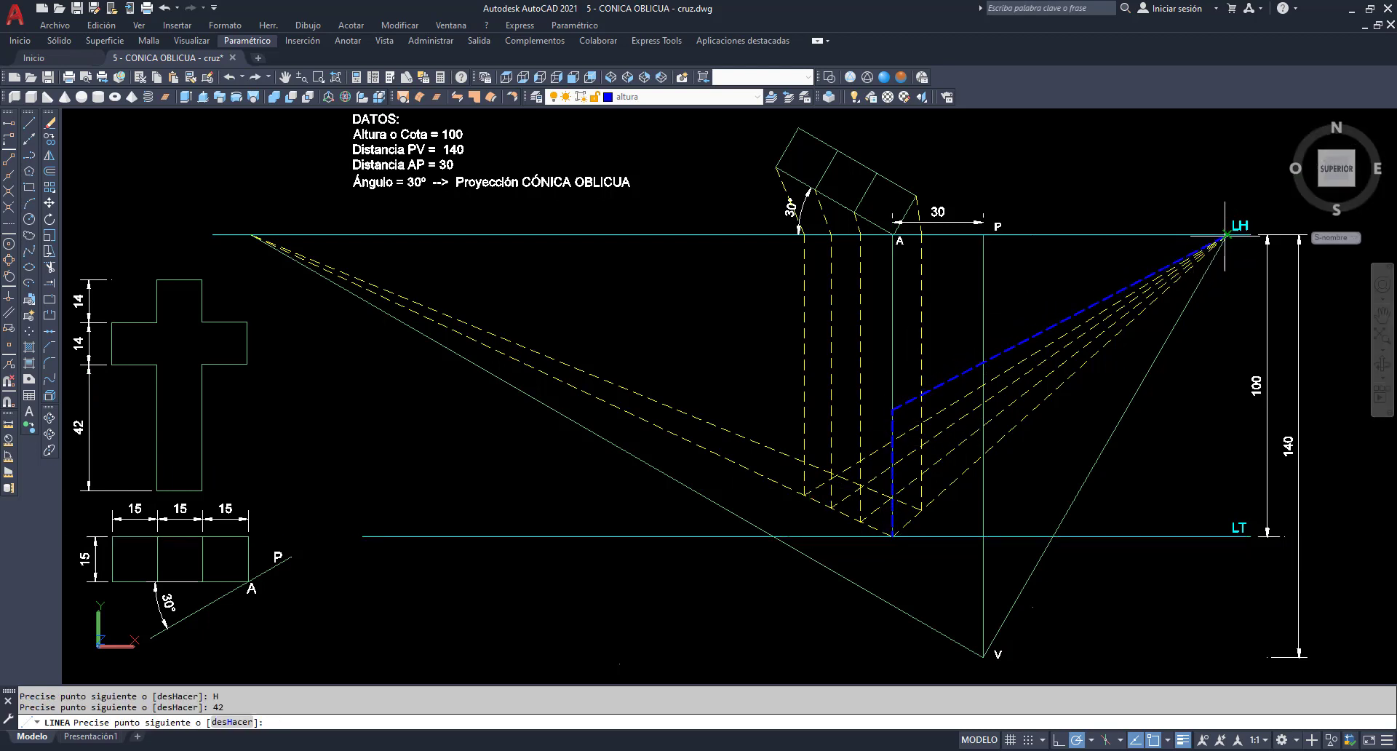
# Step: Join the height line's top to the right and left vanishing points on LH
pyautogui.click(1226, 234)
pyautogui.press('Return')
pyautogui.press('Return')
pyautogui.click(892, 409)
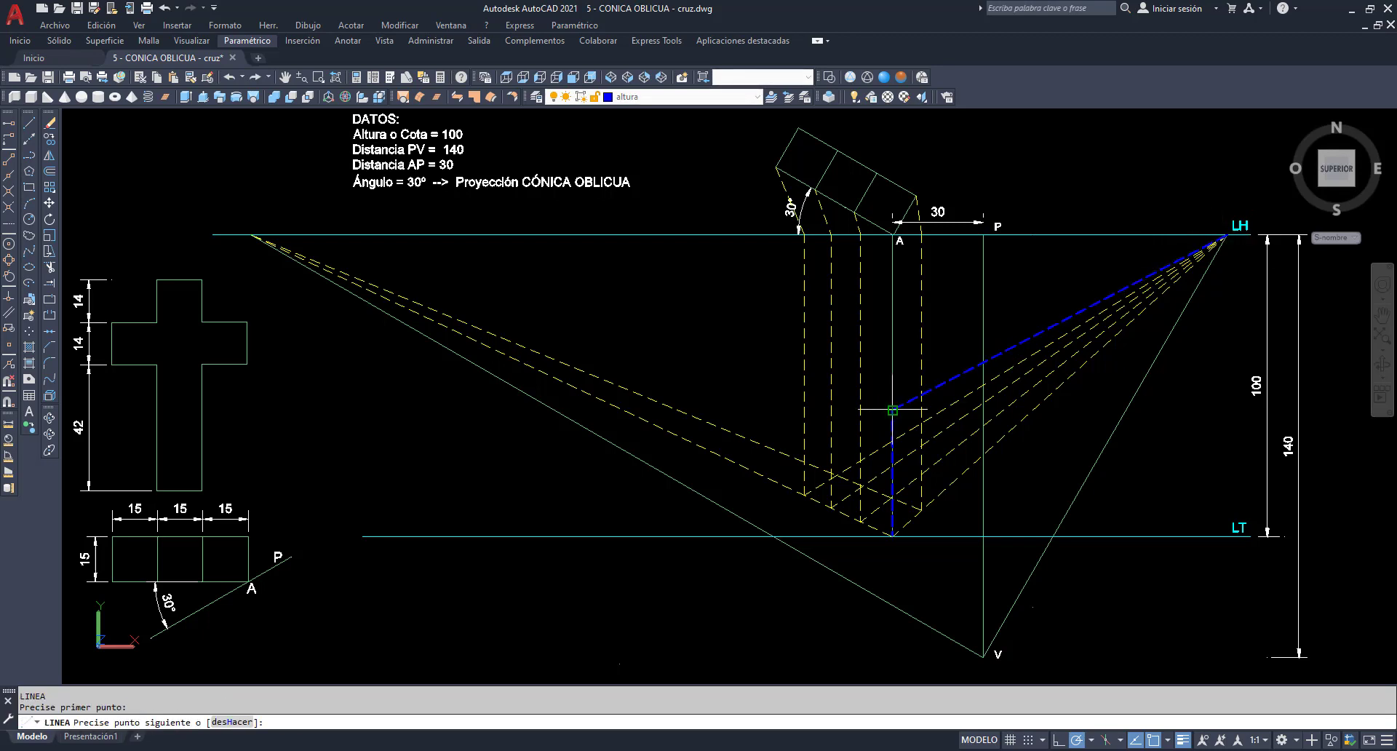
pyautogui.click(250, 234)
pyautogui.press('Return')
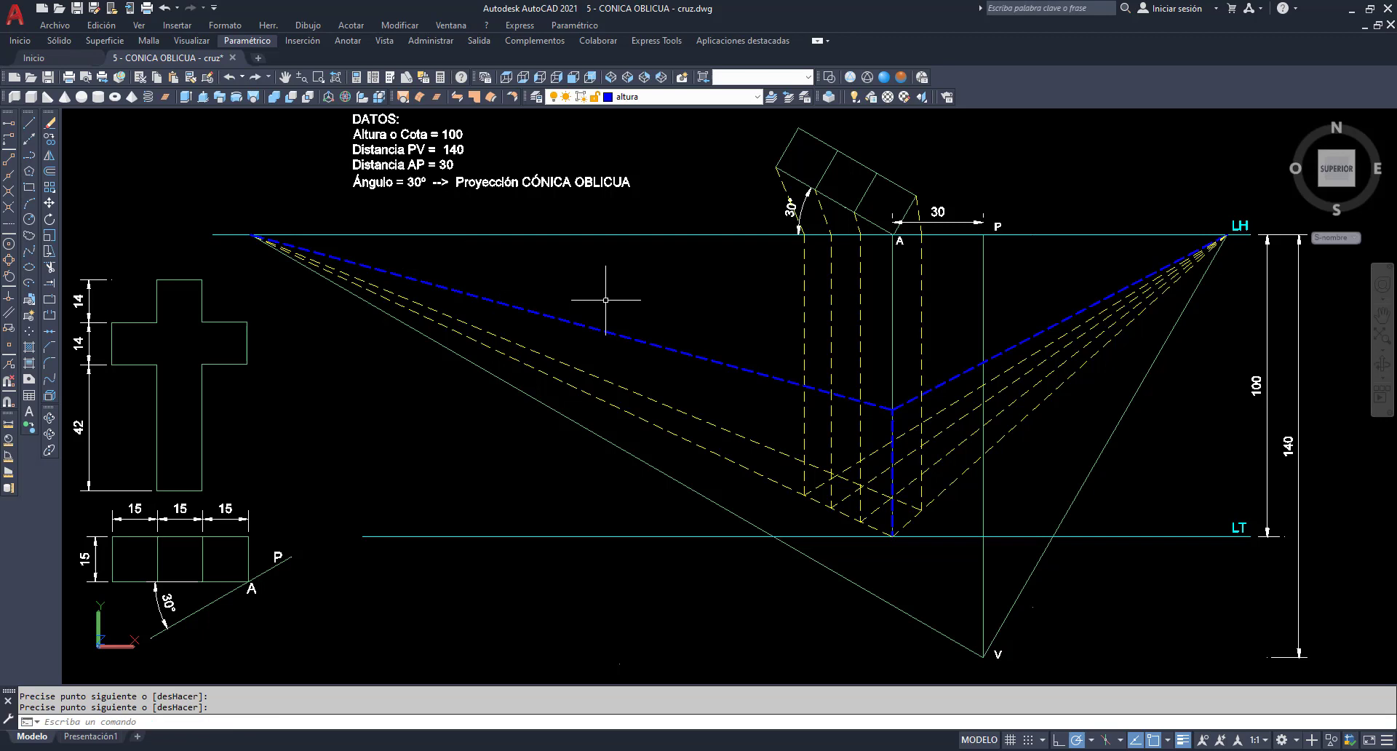
pyautogui.press('Return')
# Step: Trace the stem's vertical edge up to the blue line and its top edge across the height line
pyautogui.click(861, 520)
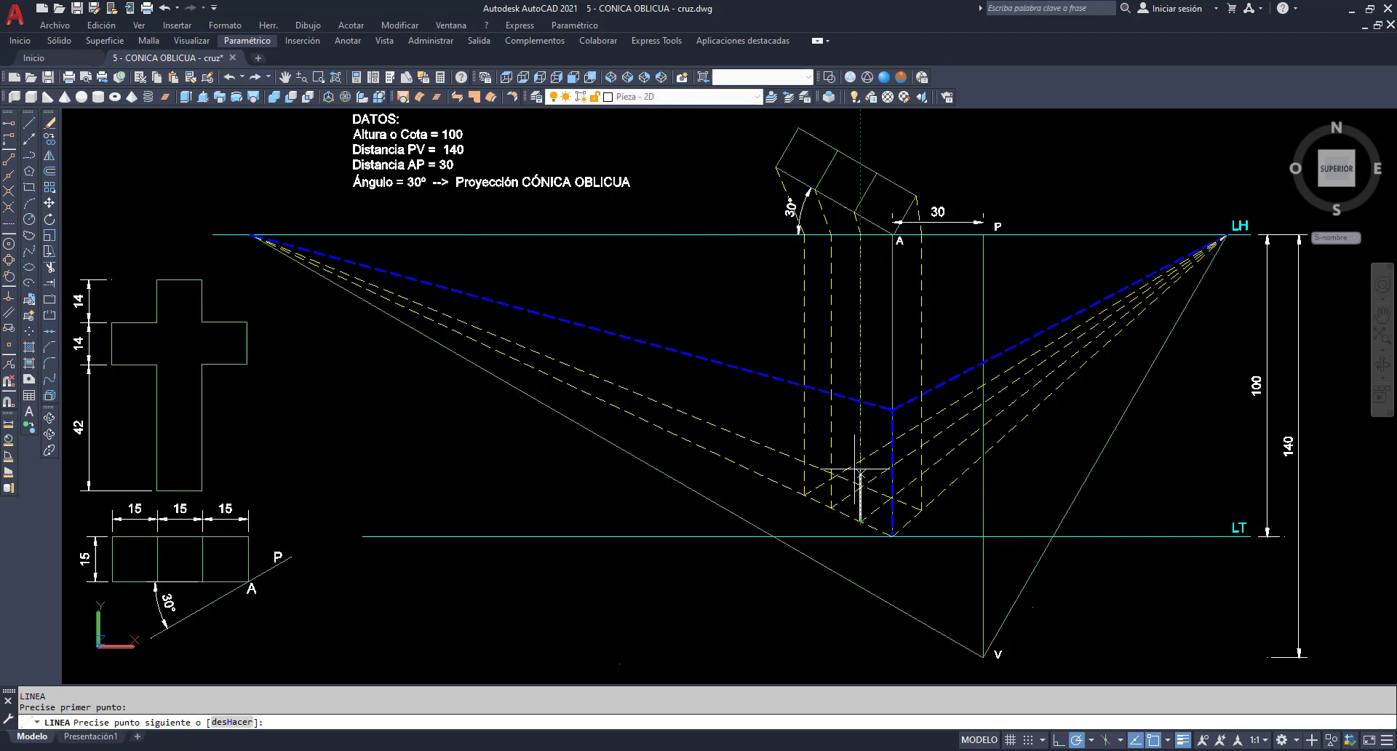
pyautogui.click(860, 402)
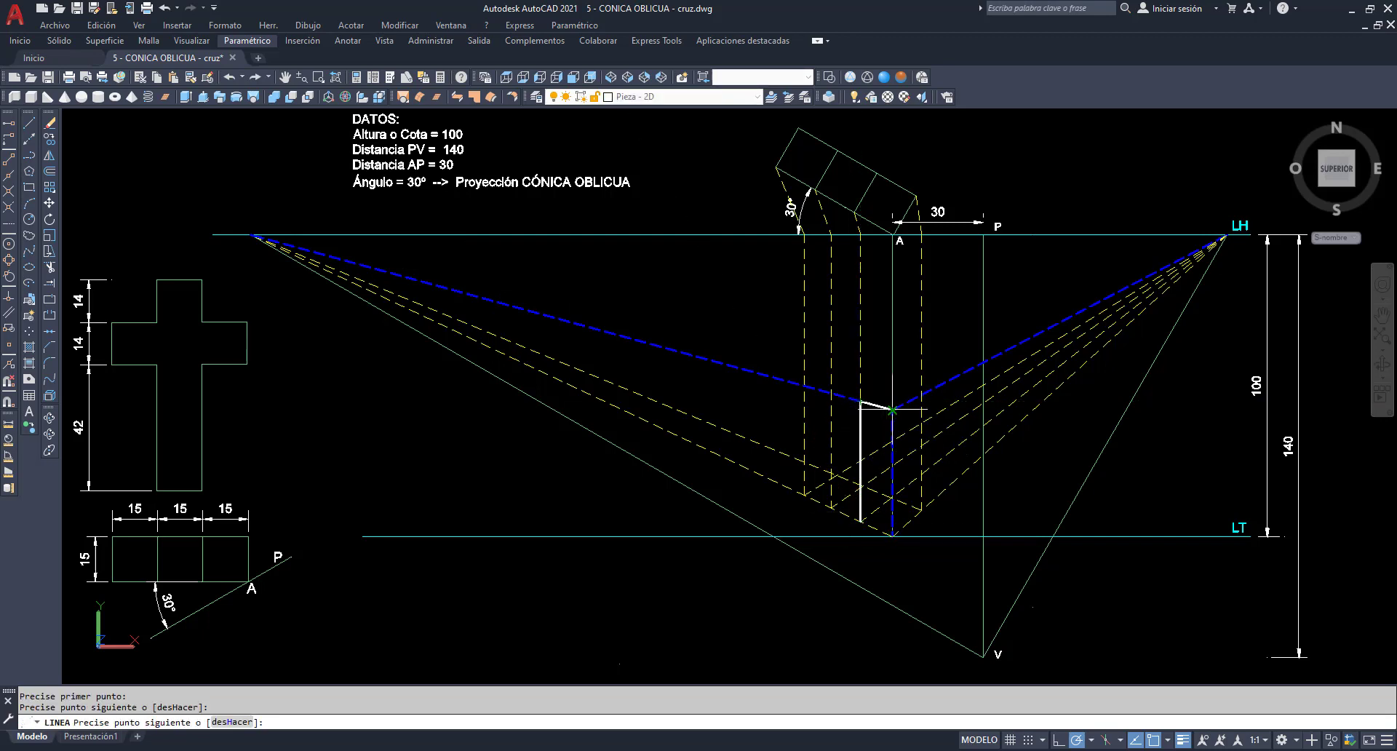
pyautogui.click(892, 409)
pyautogui.click(922, 395)
pyautogui.press('Return')
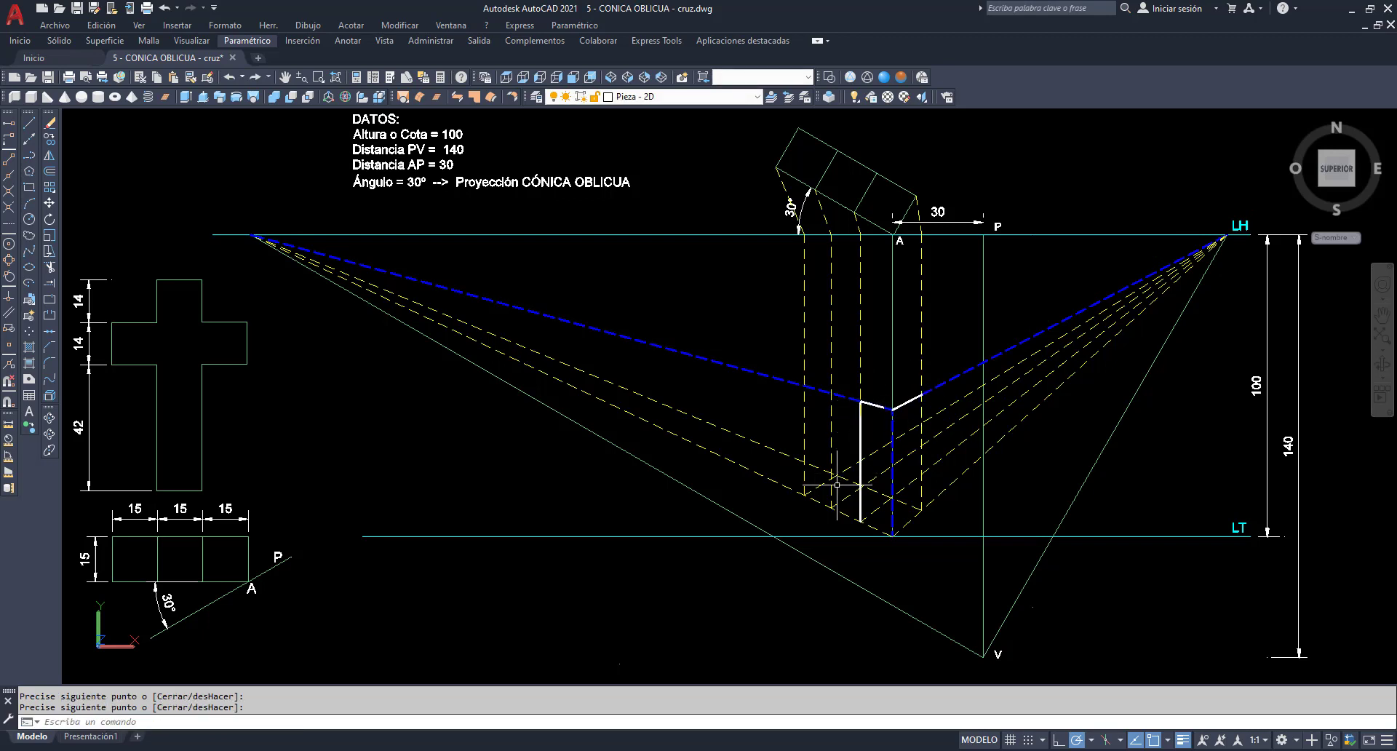
pyautogui.press('Return')
# Step: Trace the stem's base edge, left vertical edge and top edge up to the left vanishing line
pyautogui.click(861, 521)
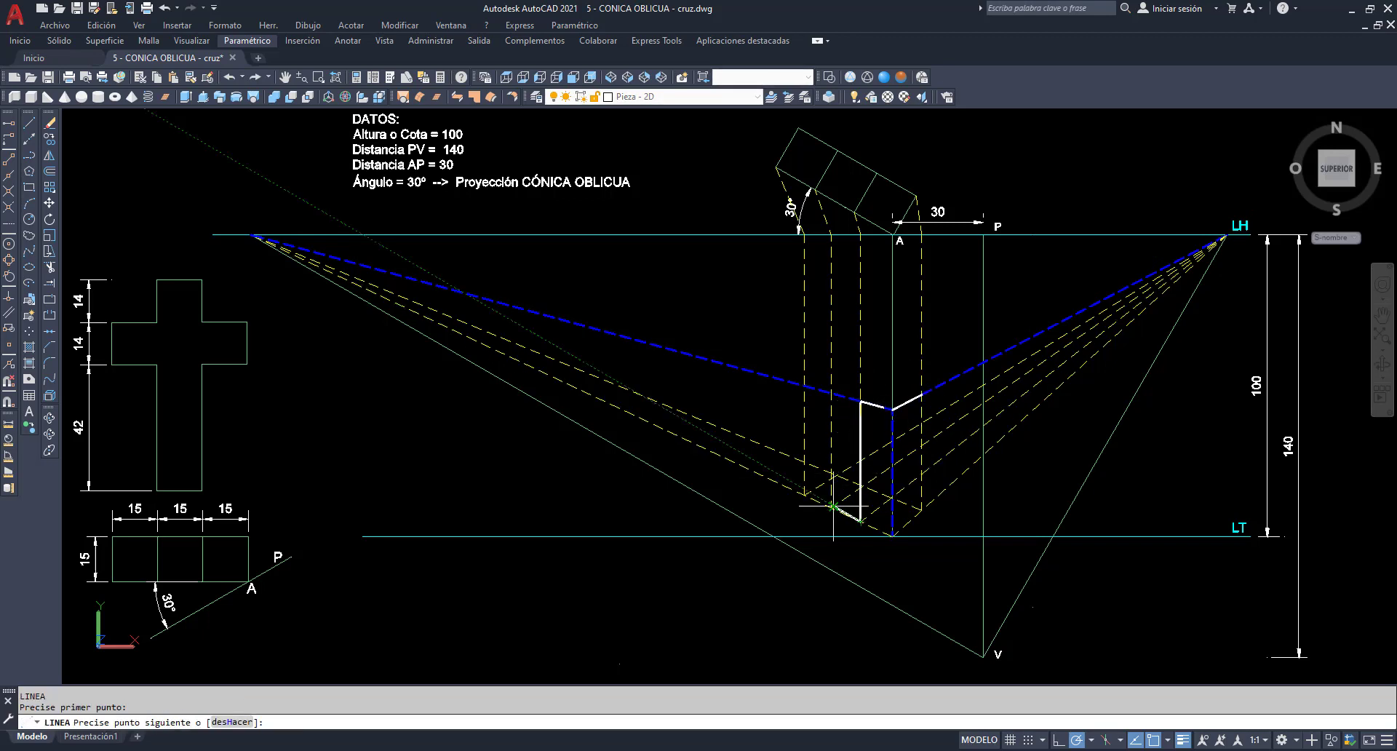
pyautogui.click(830, 507)
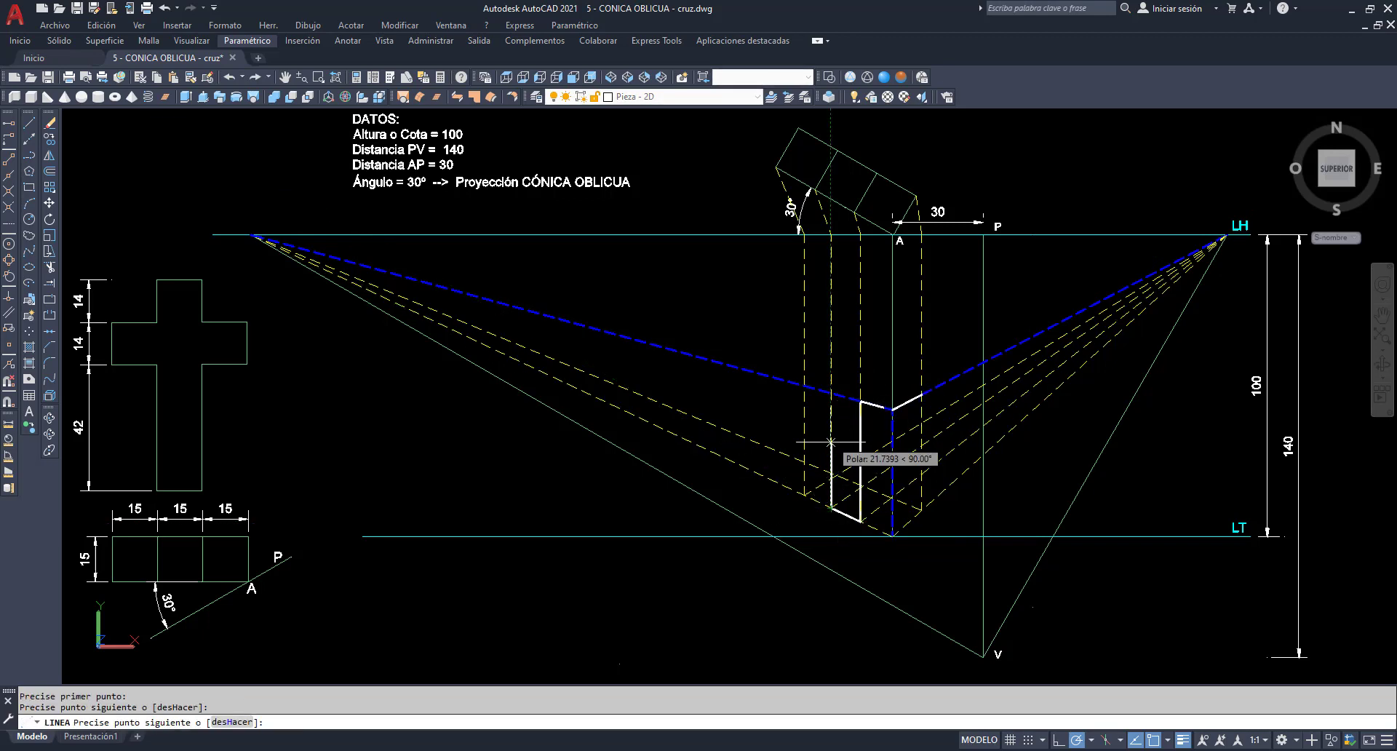
pyautogui.click(831, 393)
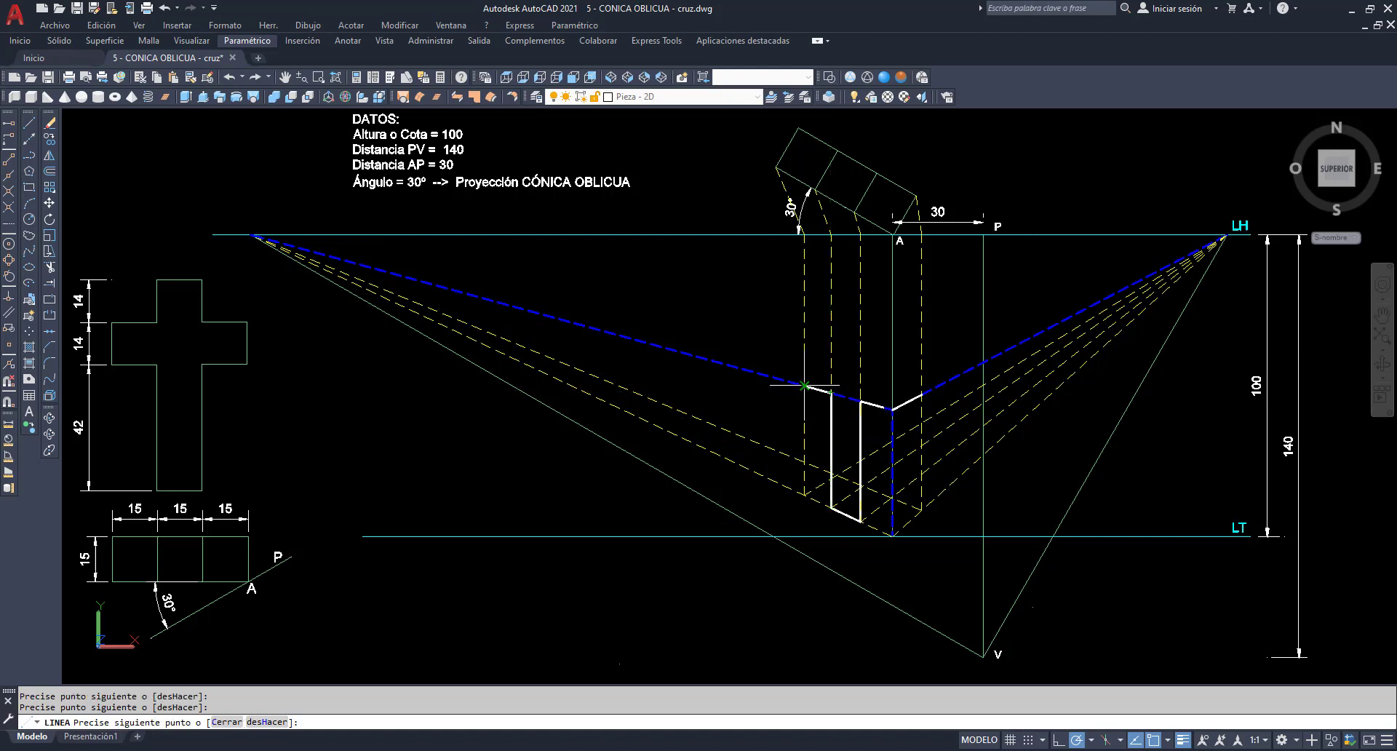
pyautogui.click(804, 385)
pyautogui.press('Return')
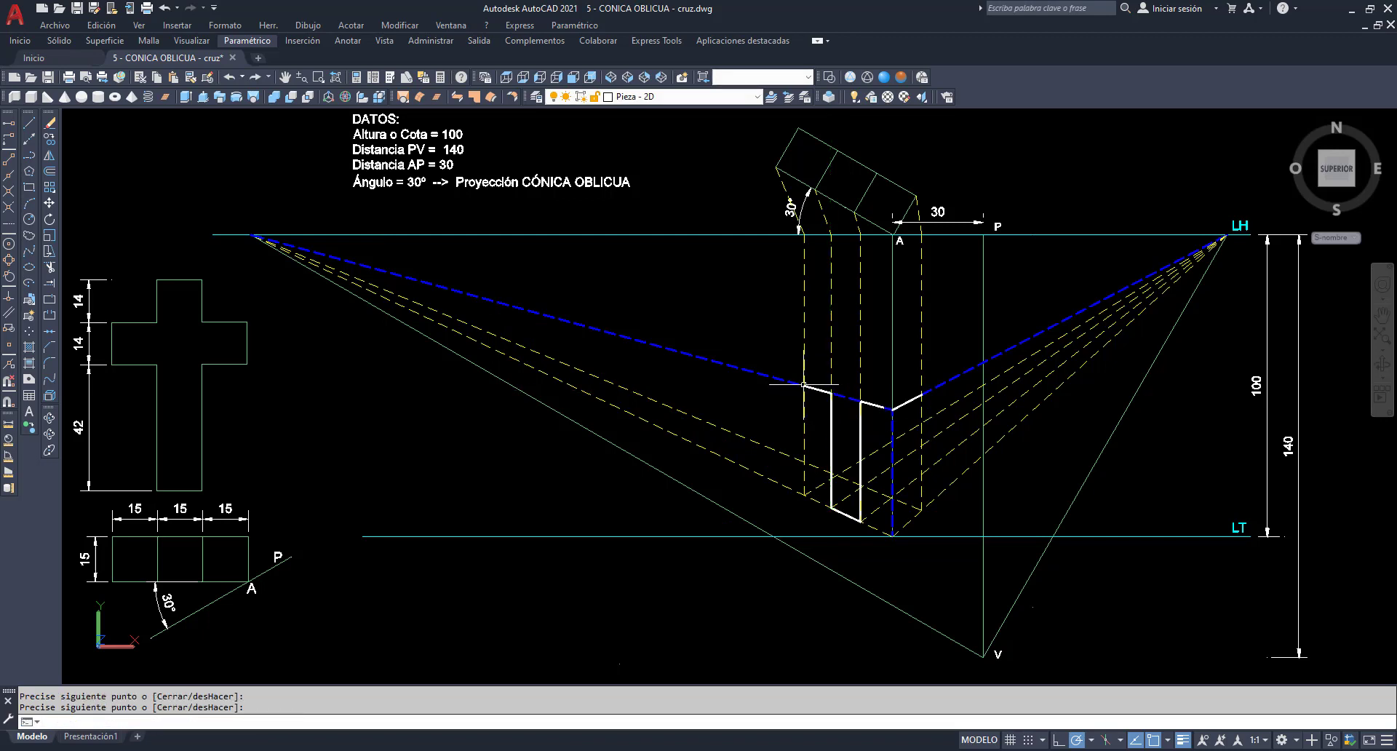
pyautogui.press('Return')
pyautogui.click(804, 385)
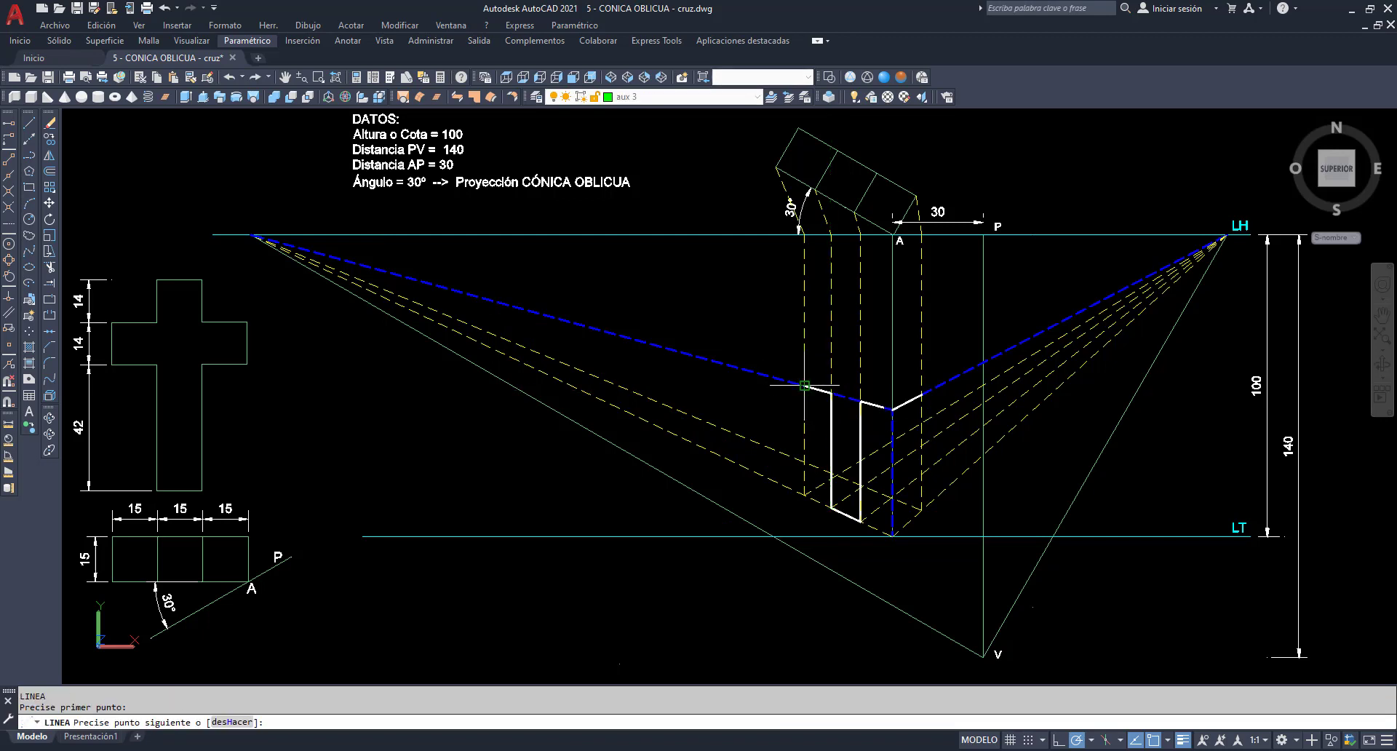
# Step: Draw green guidelines from the stem's top corners to LH's right and left vanishing points
pyautogui.click(1225, 236)
pyautogui.press('Return')
pyautogui.press('Return')
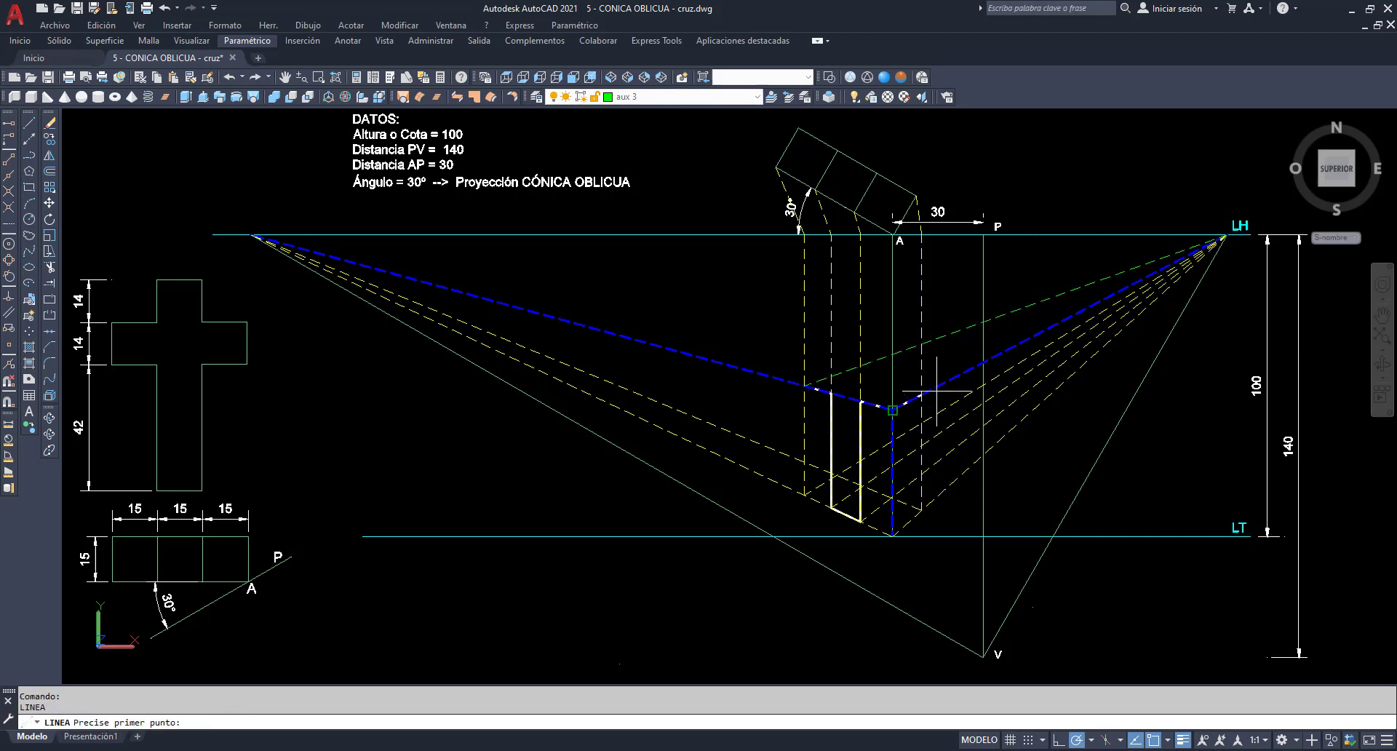
pyautogui.click(921, 395)
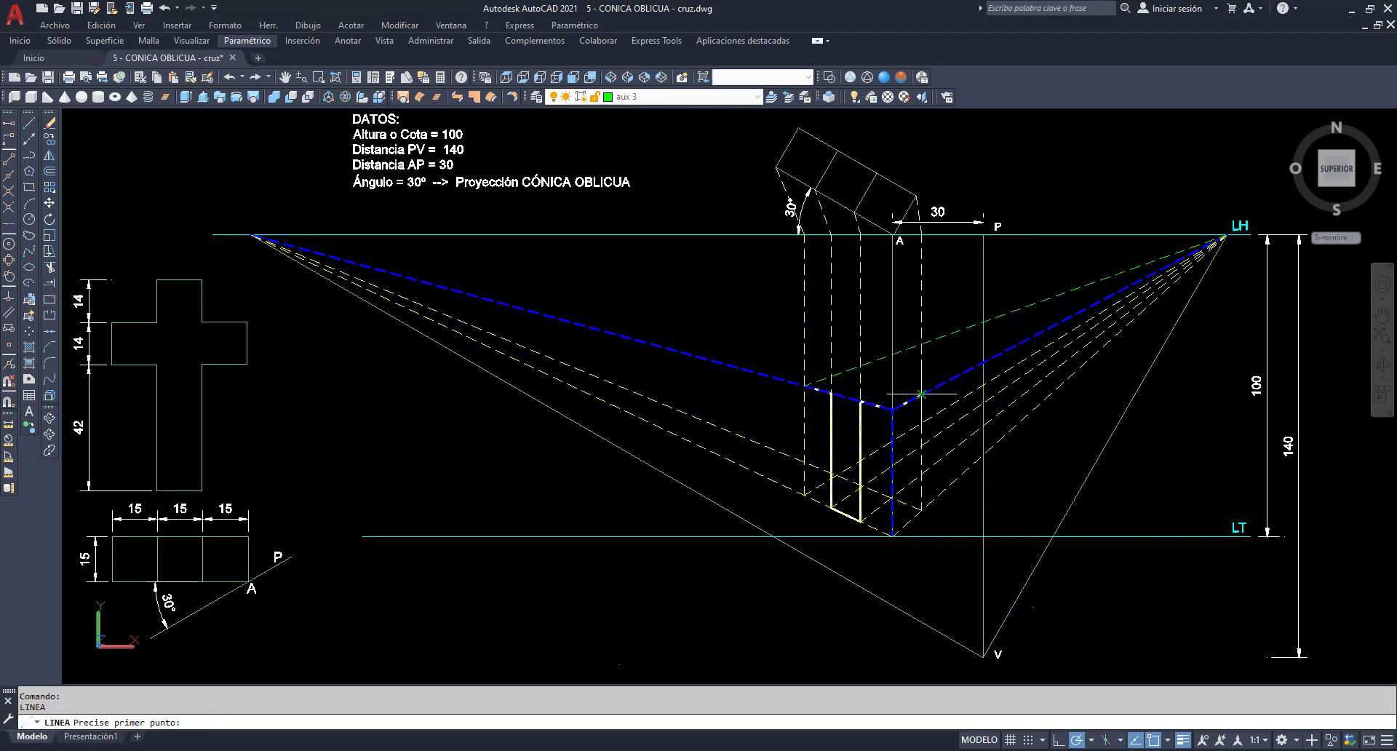
pyautogui.click(251, 235)
pyautogui.press('Return')
# Step: Add a short white edge from the stem's top-left corner up to the green guideline
pyautogui.write('l')
pyautogui.press('Return')
pyautogui.click(804, 384)
pyautogui.click(838, 374)
pyautogui.press('Return')
pyautogui.scroll(3, 1103, 369)
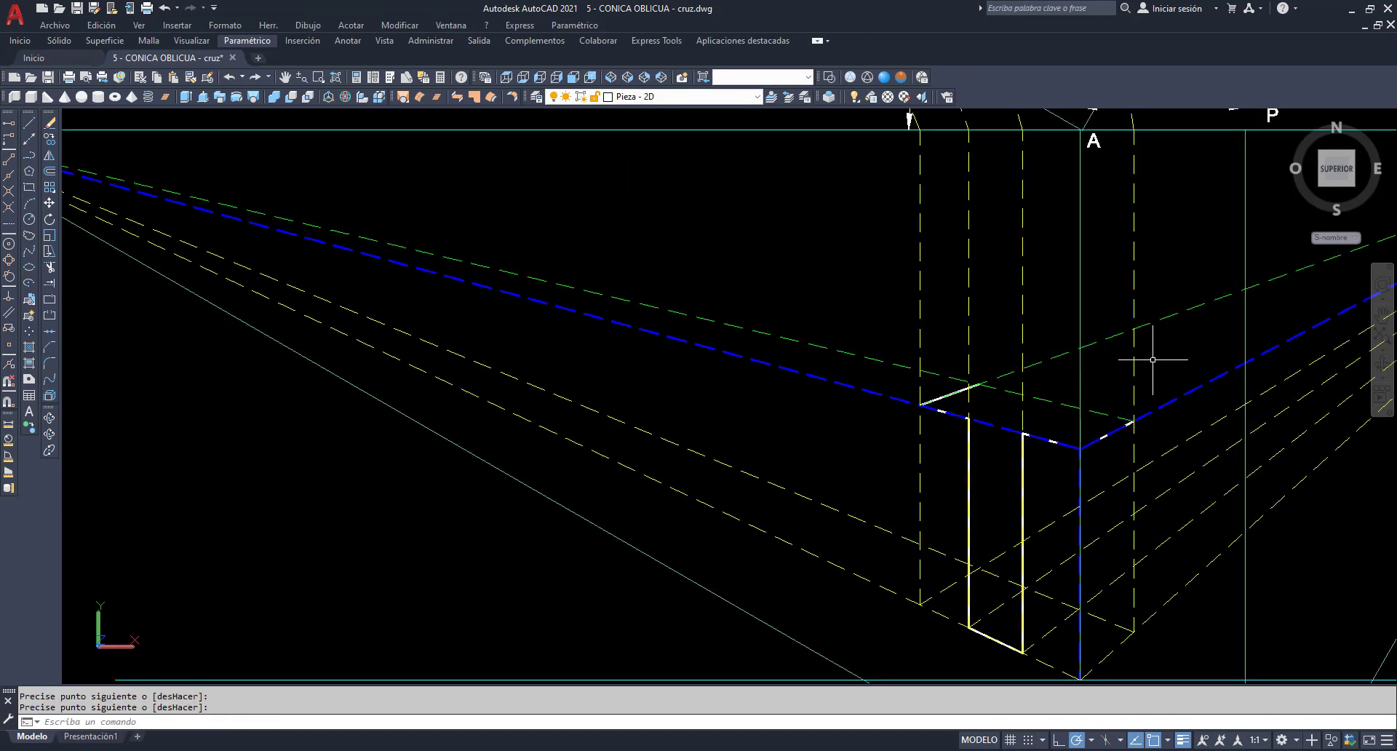
pyautogui.press('Return')
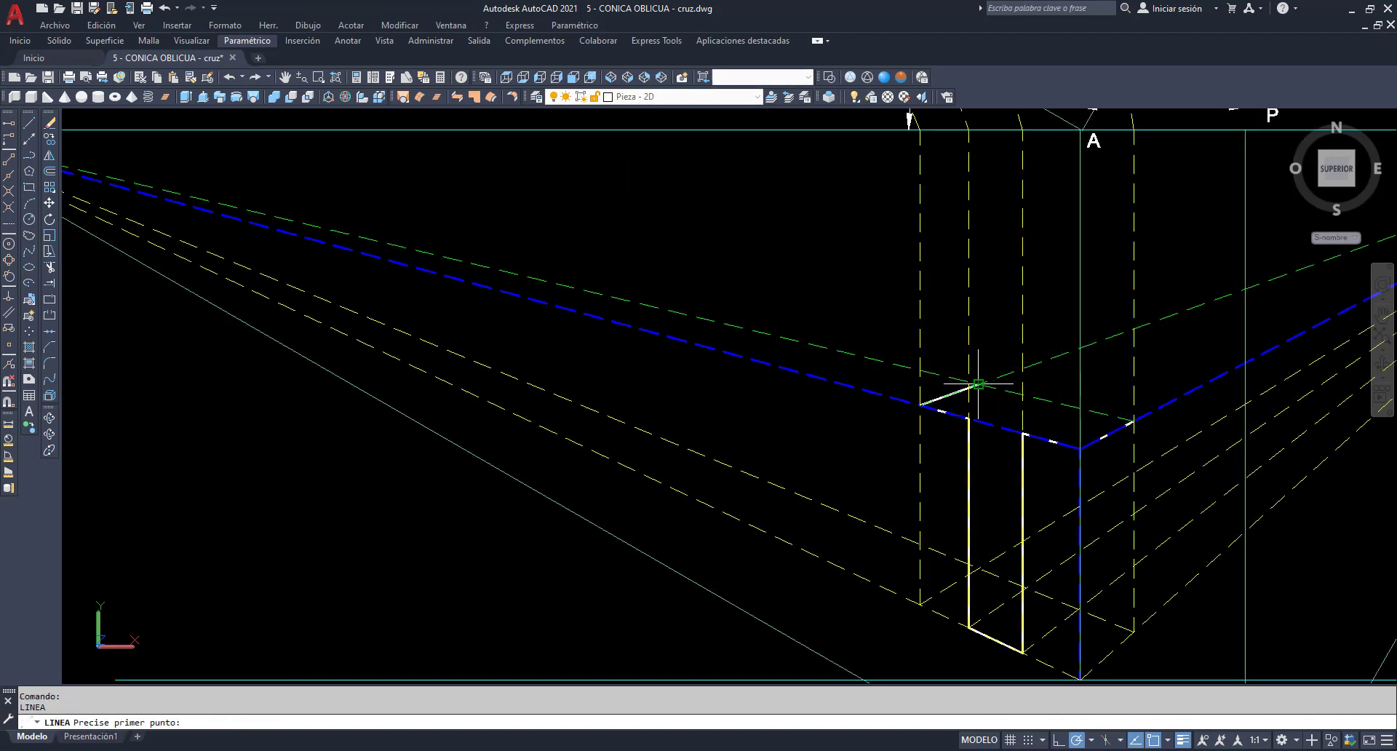
# Step: Draw the white top-face edge from the green/white junction to the green/blue guideline intersection
pyautogui.click(977, 384)
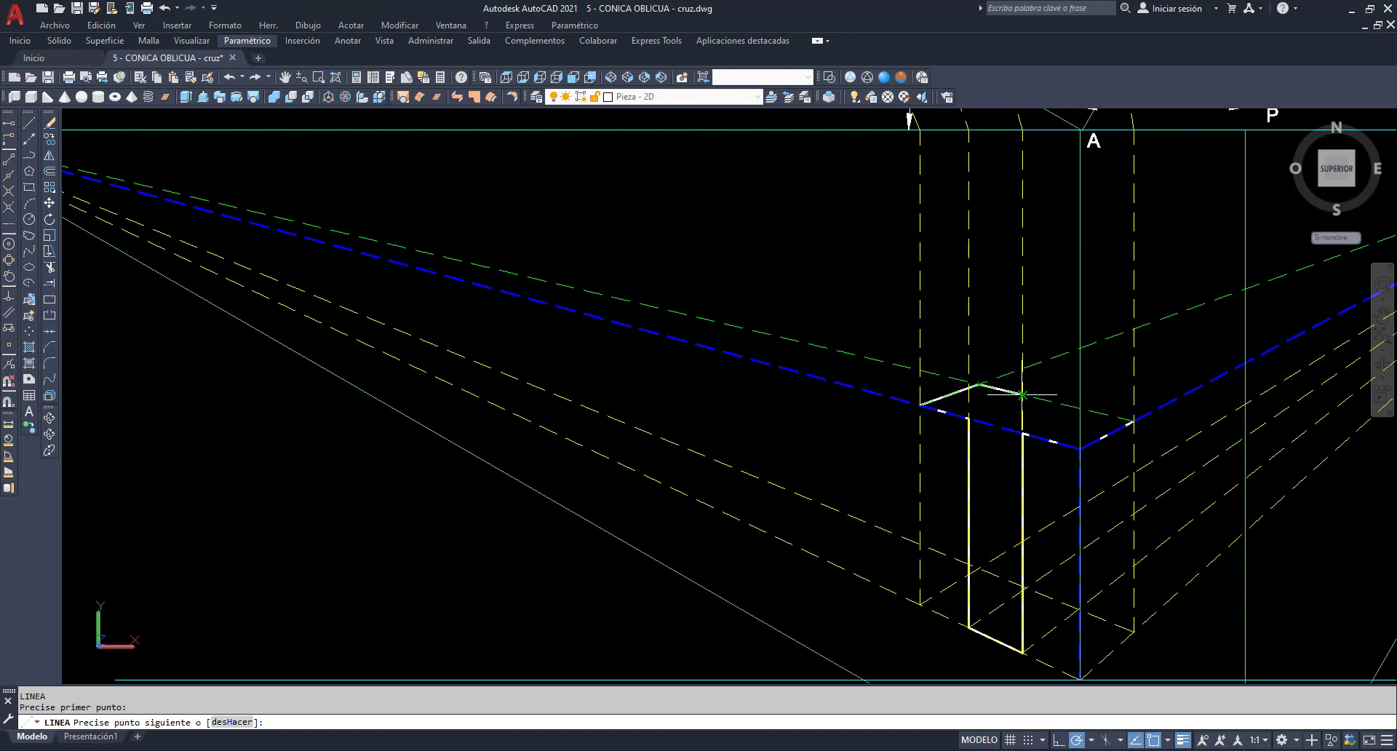
pyautogui.click(1133, 421)
pyautogui.press('Return')
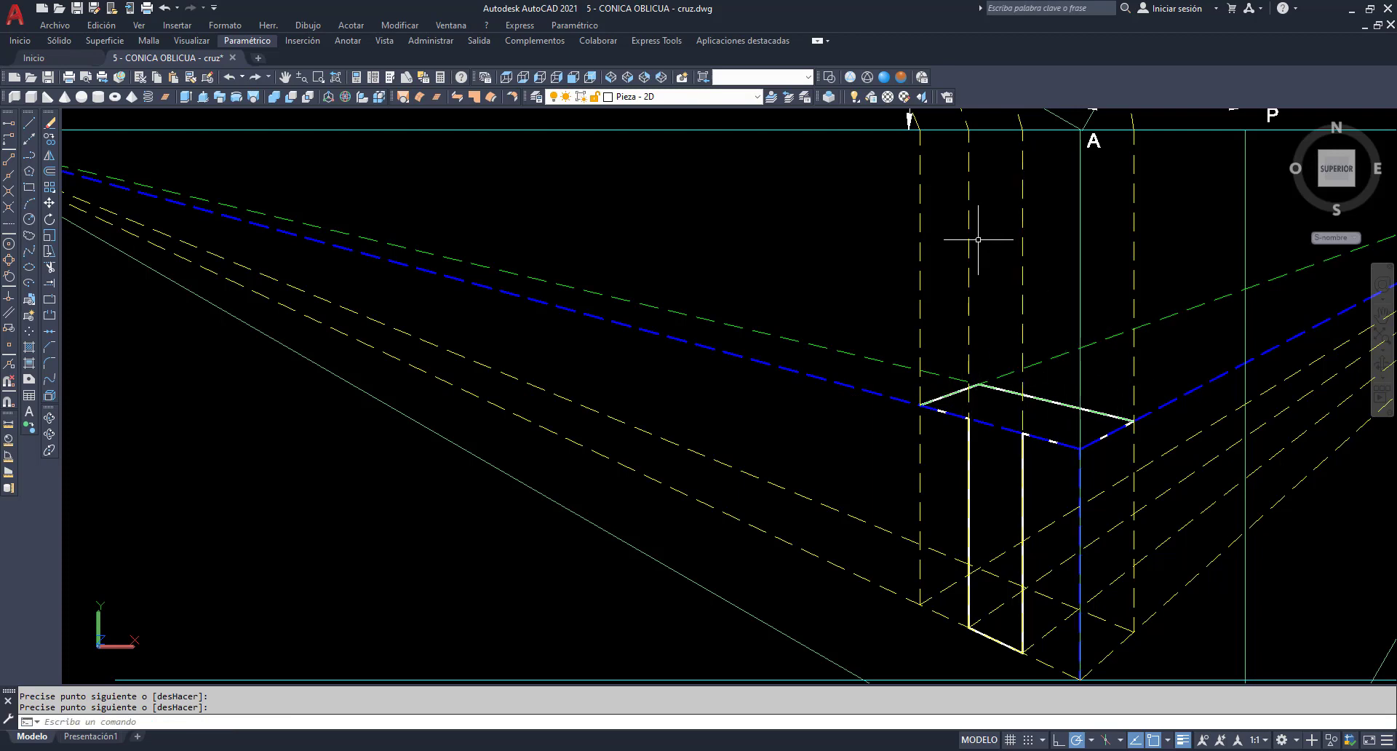
# Step: On layer altura, raise a 14-unit height mark from the stem's top corner and run it to the left vanishing point
pyautogui.click(756, 97)
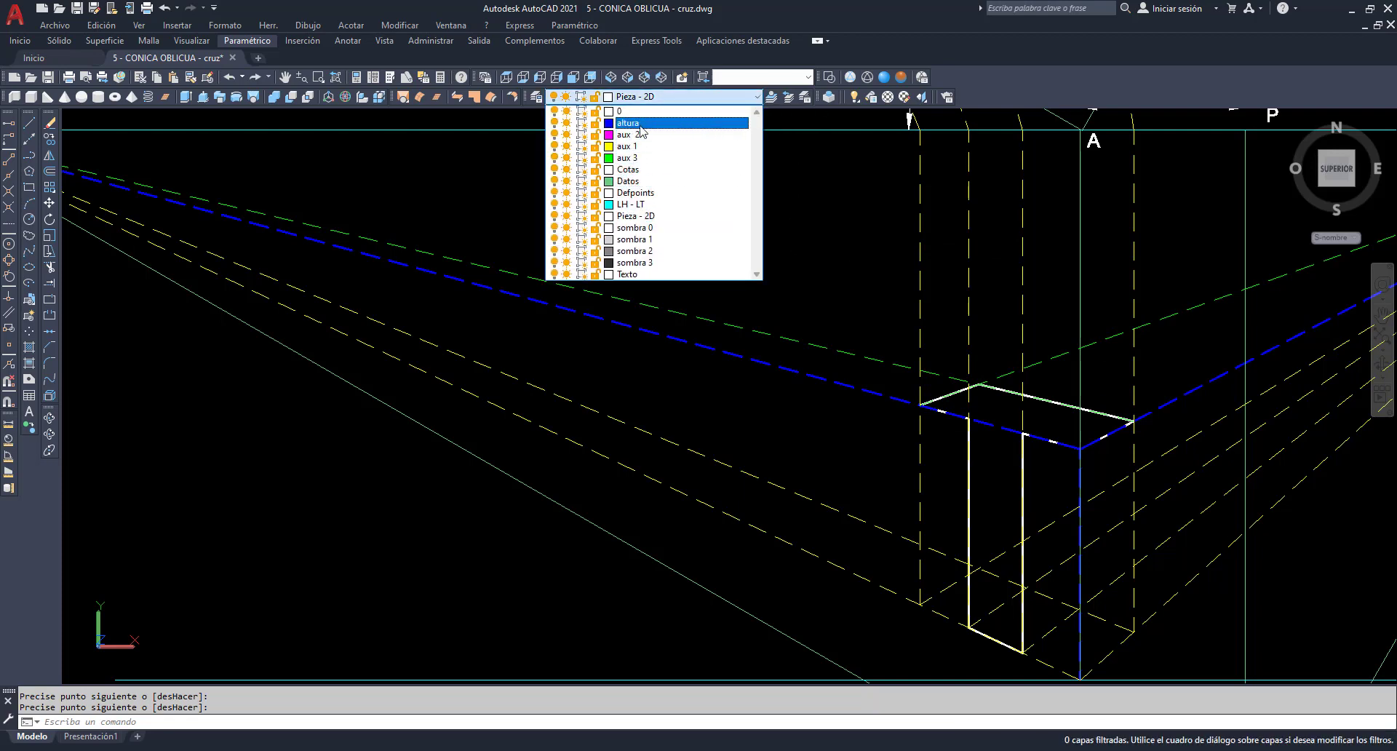
pyautogui.click(628, 123)
pyautogui.scroll(-4, 654, 208)
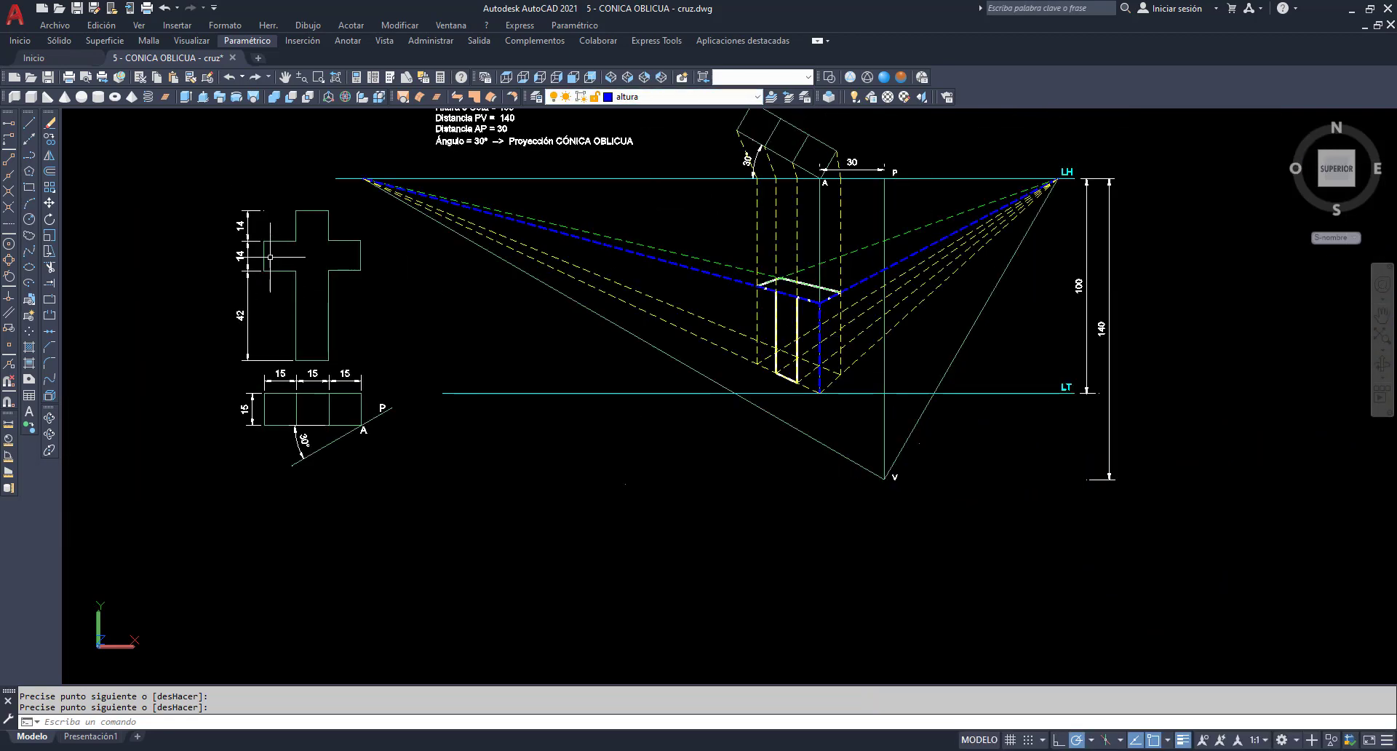
pyautogui.click(30, 123)
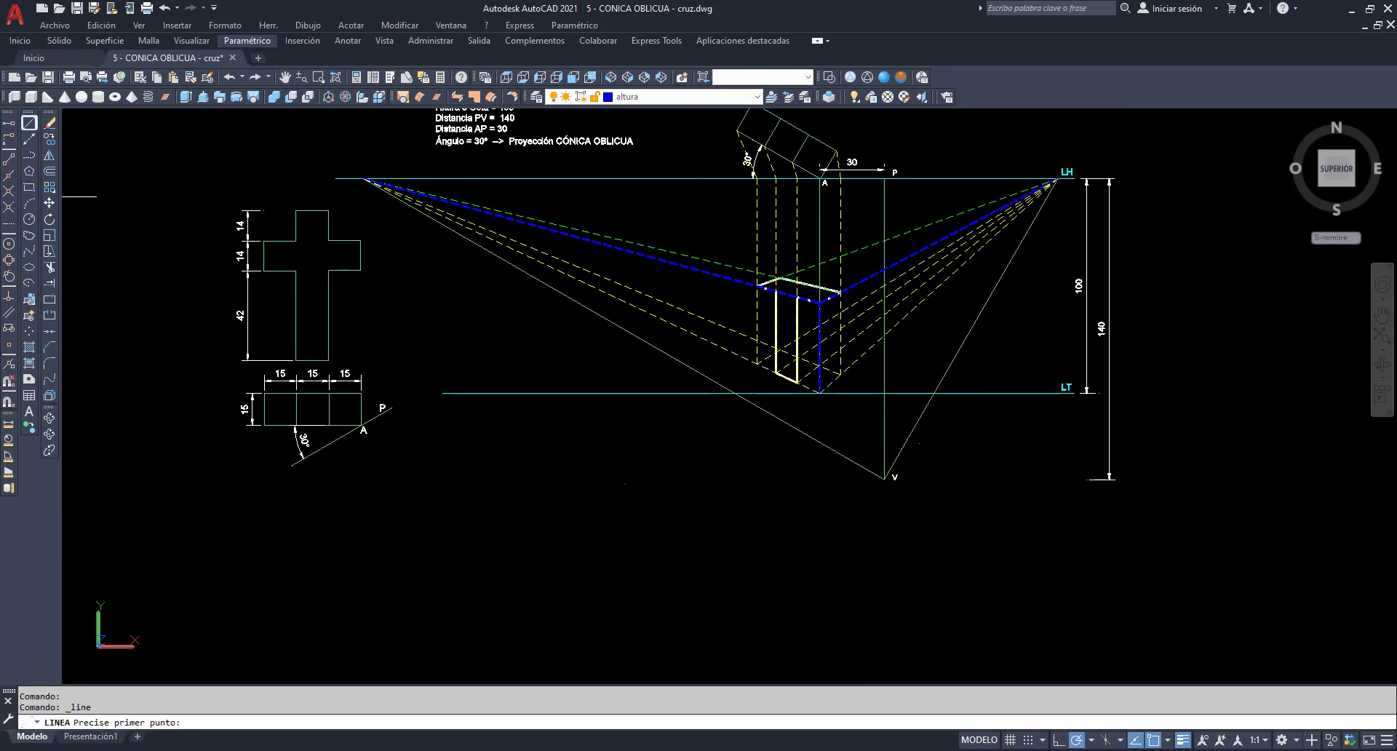
pyautogui.scroll(3, 1003, 343)
pyautogui.click(628, 261)
pyautogui.write('14')
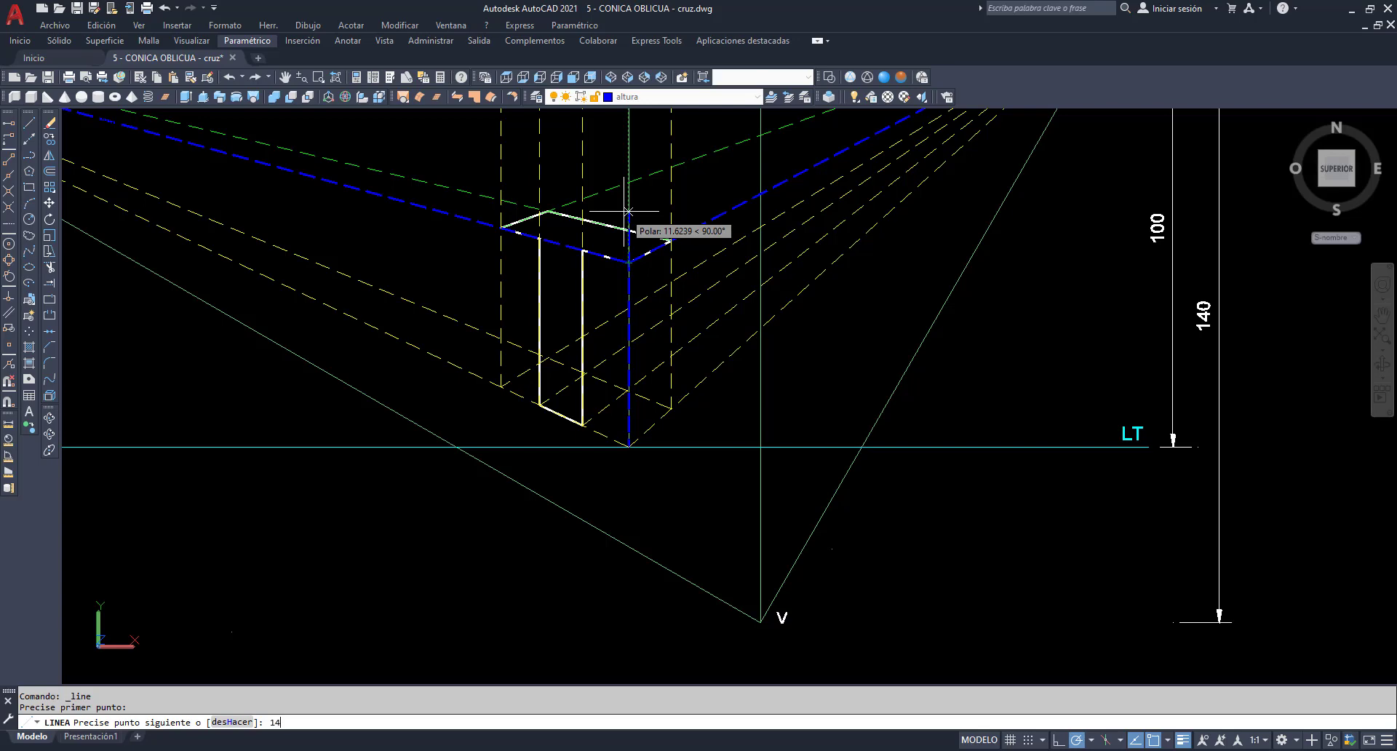
pyautogui.press('Return')
pyautogui.scroll(-2, 625, 211)
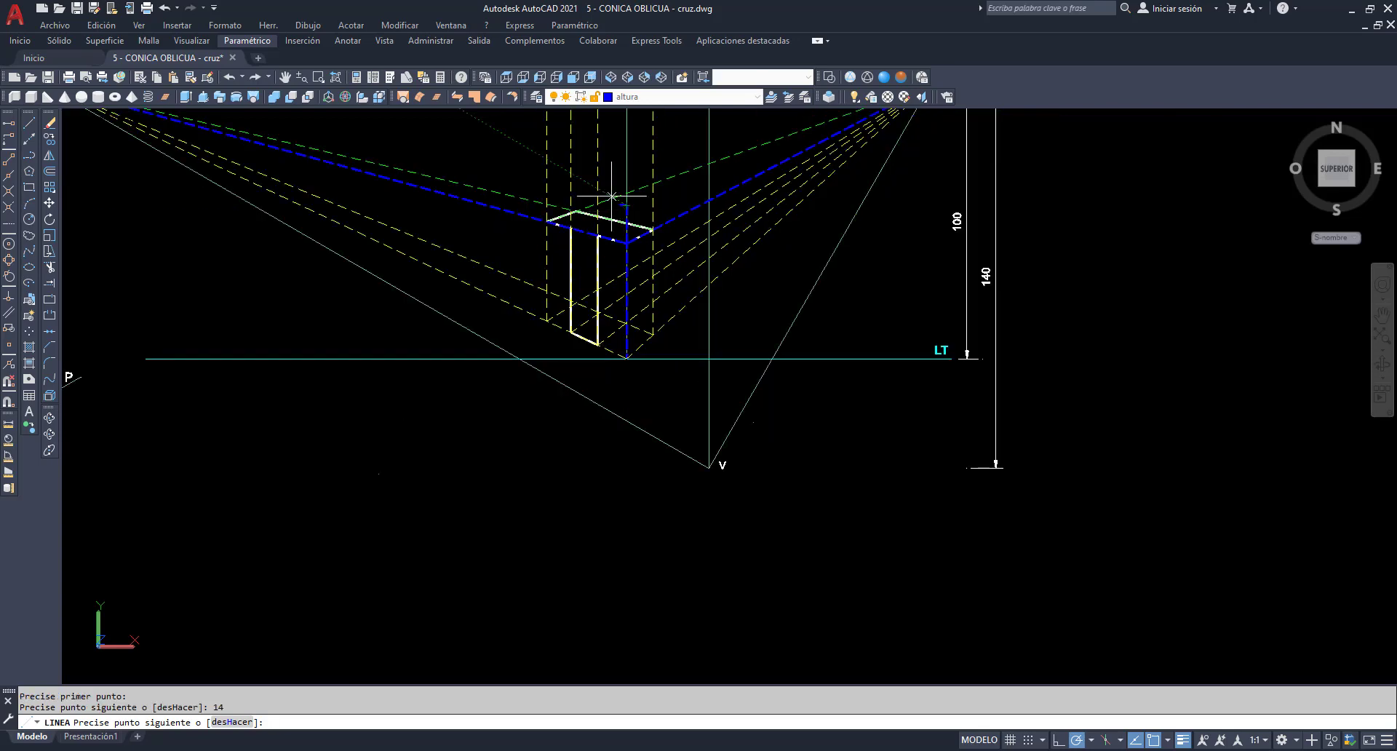
pyautogui.click(282, 78)
pyautogui.moveTo(445, 203); pyautogui.dragTo(614, 434)
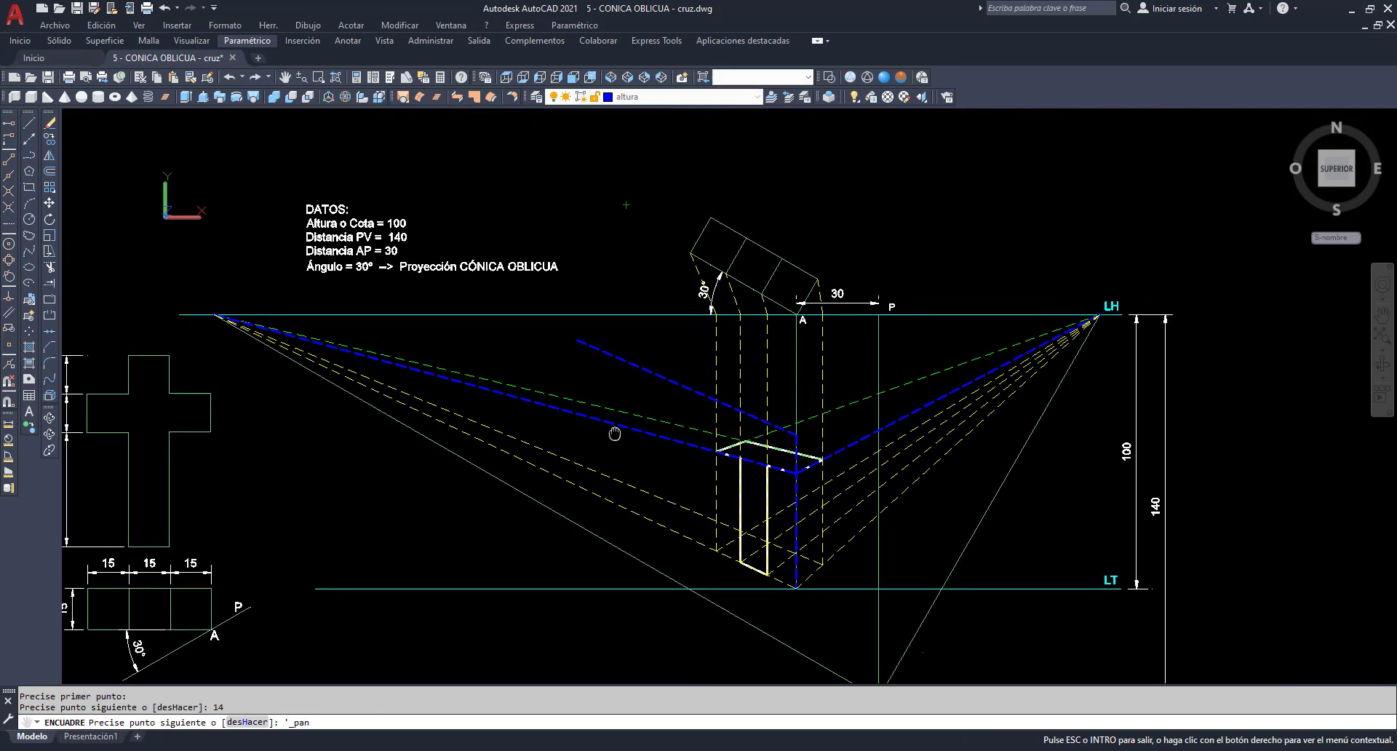
pyautogui.scroll(1, 673, 352)
pyautogui.rightClick(615, 214)
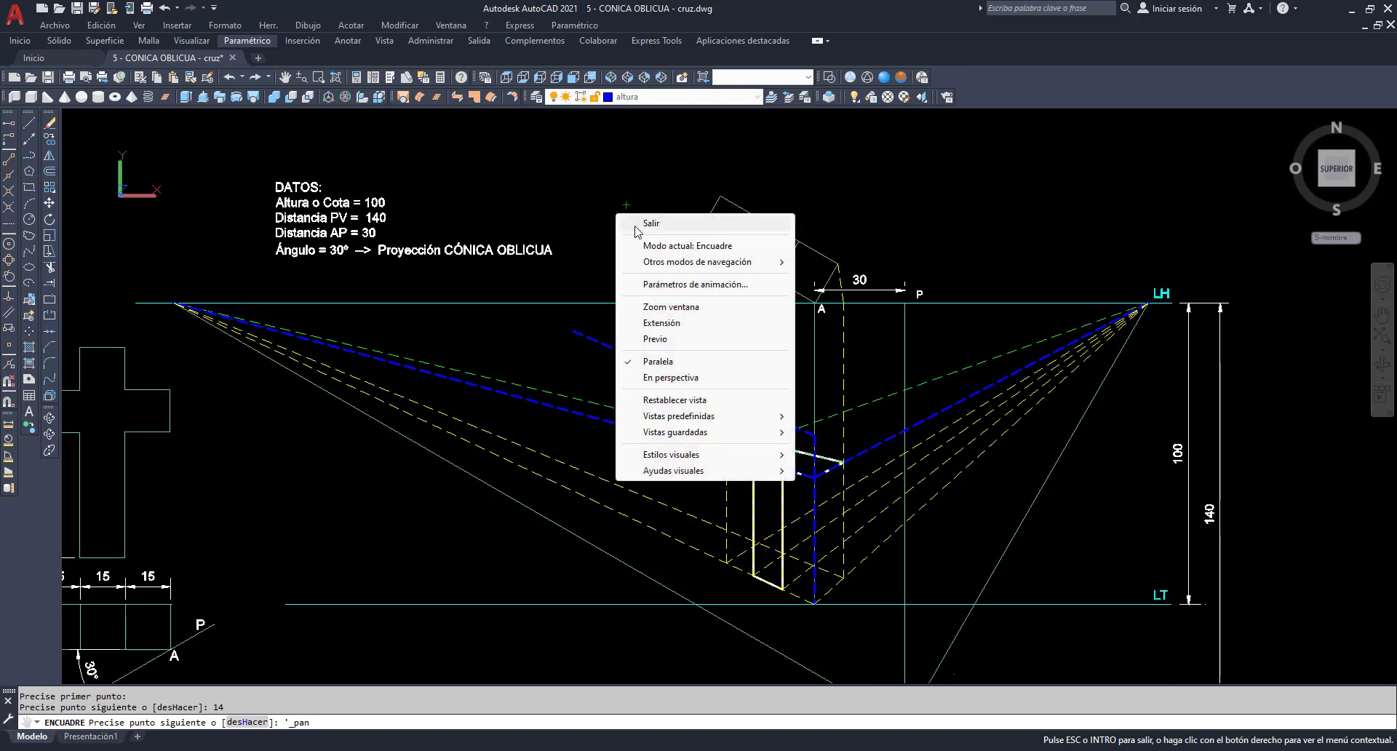
pyautogui.click(633, 221)
pyautogui.click(174, 304)
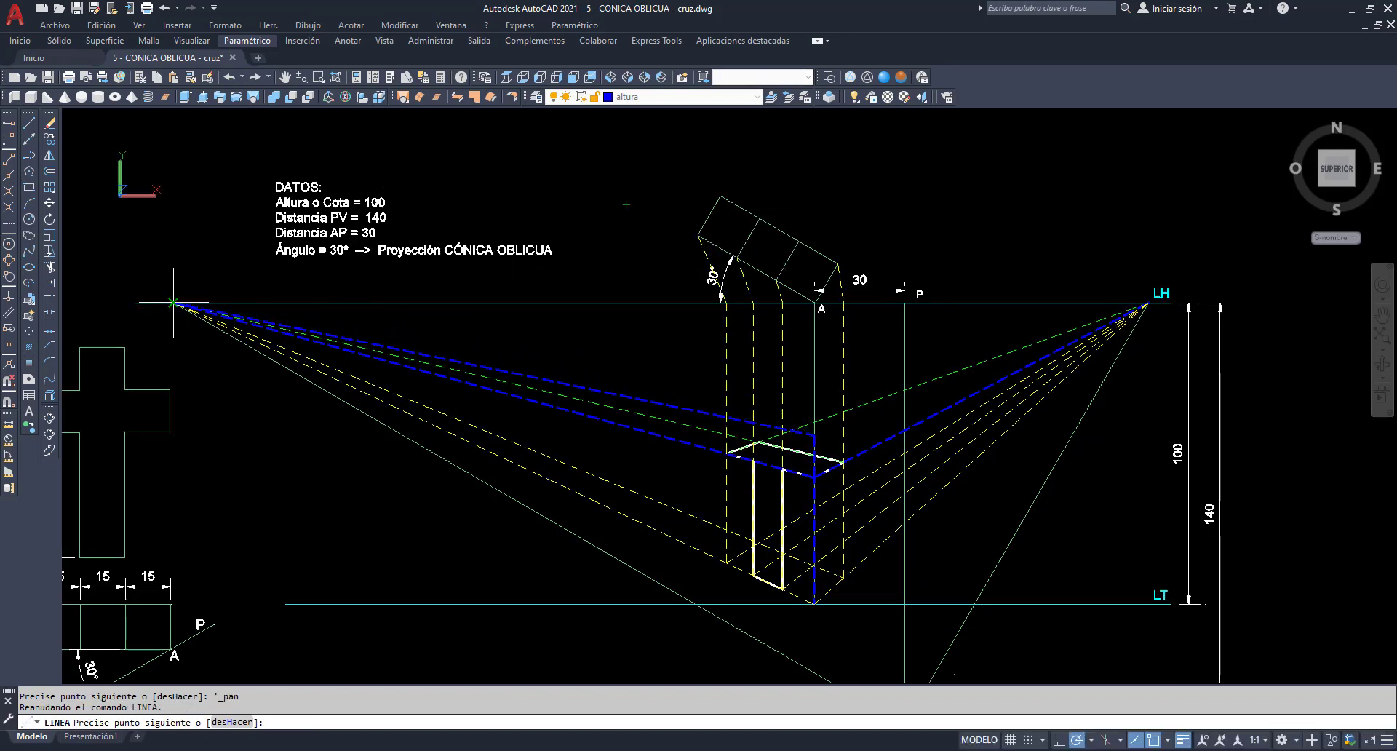
pyautogui.press('Return')
pyautogui.press('Return')
# Step: Draw guide lines from the arm box corners to LH's right point and the left vanishing point
pyautogui.click(815, 435)
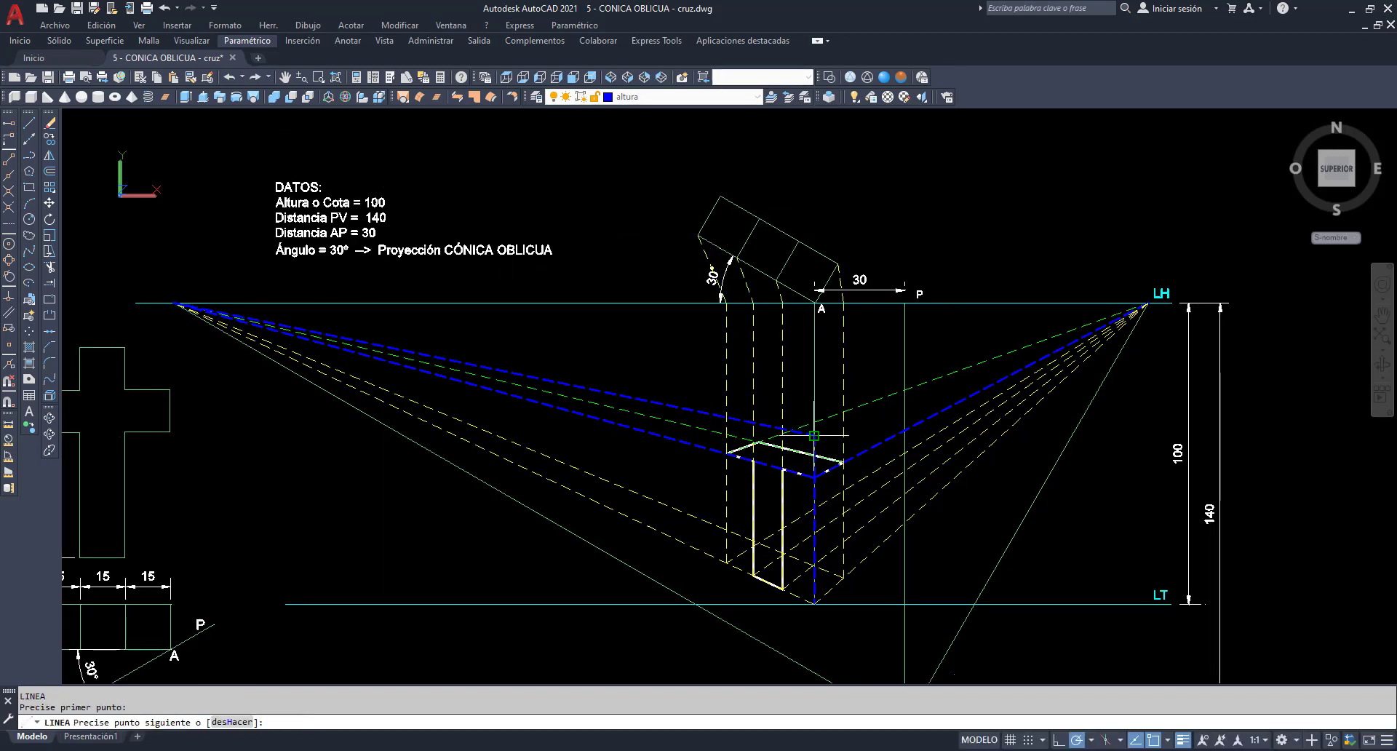
pyautogui.click(1148, 304)
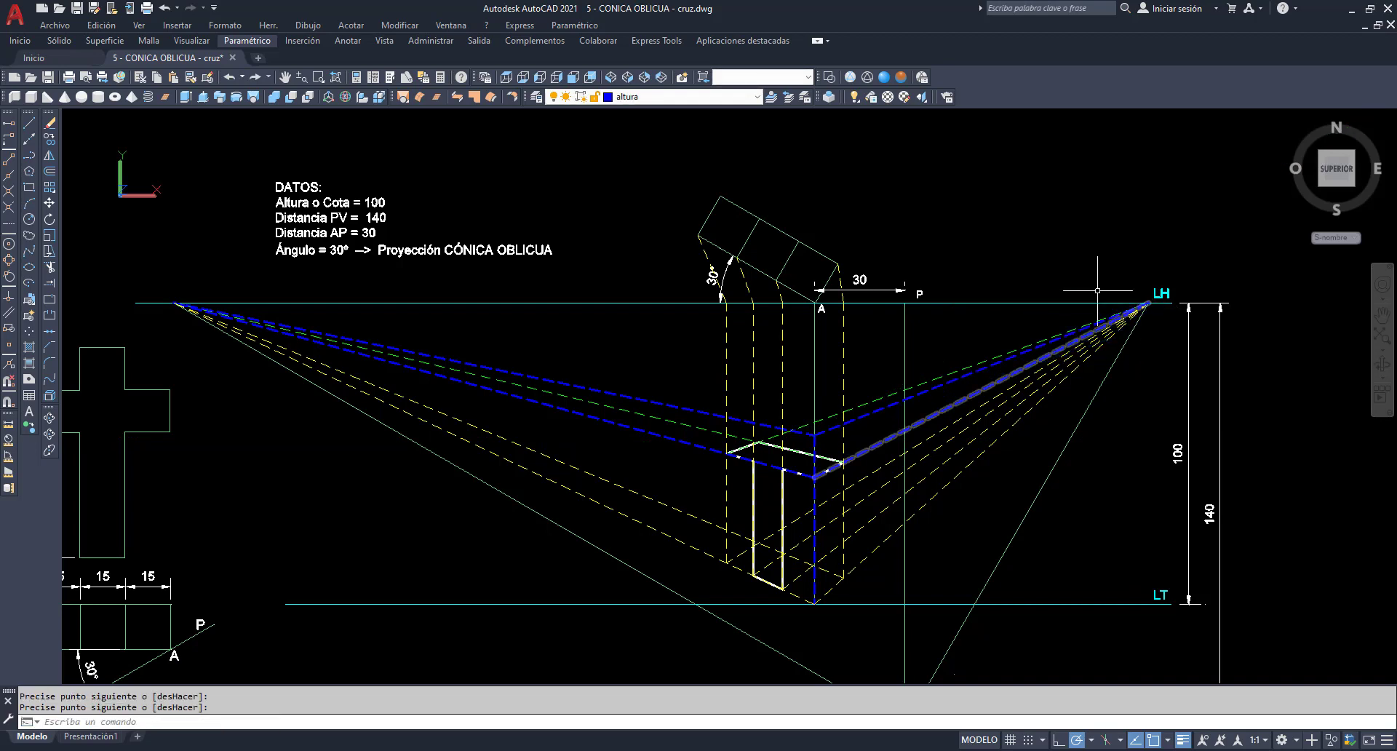
pyautogui.press('Return')
pyautogui.press('Return')
pyautogui.click(833, 419)
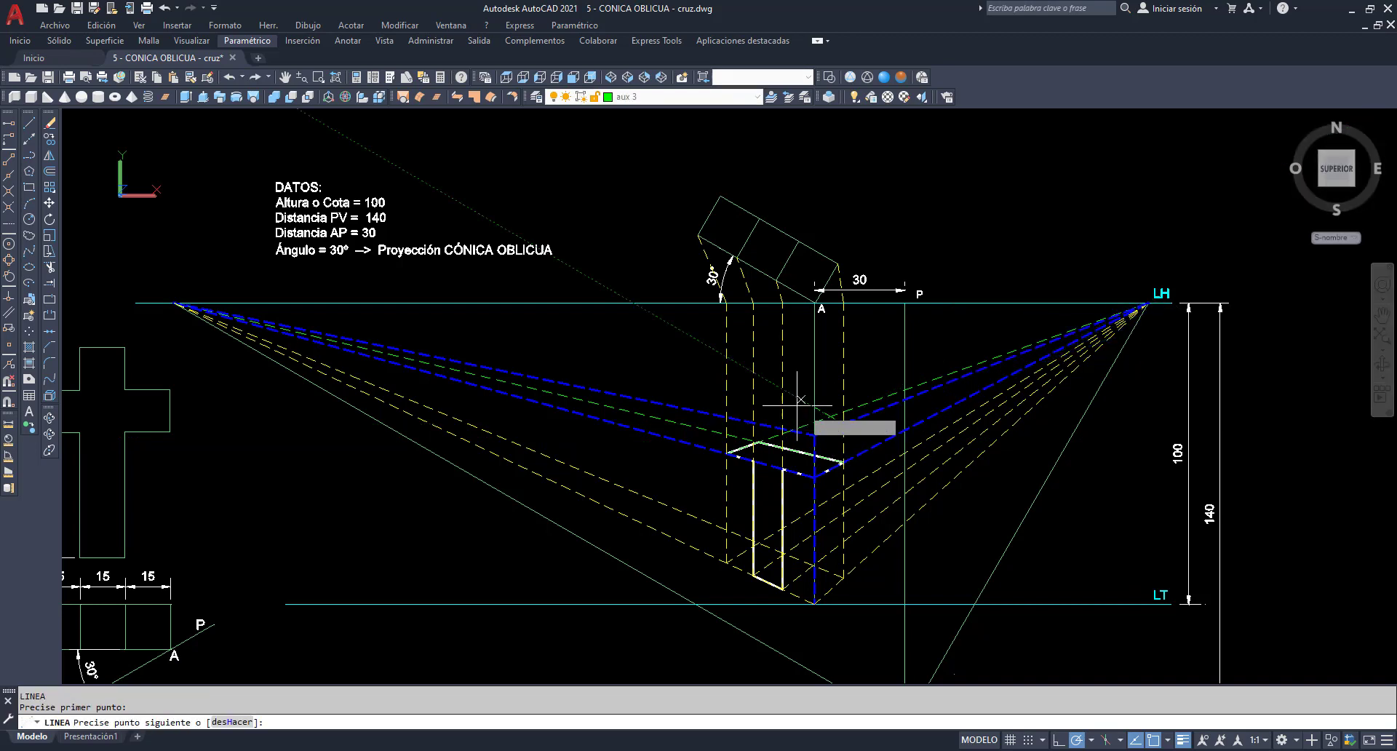
pyautogui.click(175, 304)
pyautogui.press('Return')
pyautogui.press('Return')
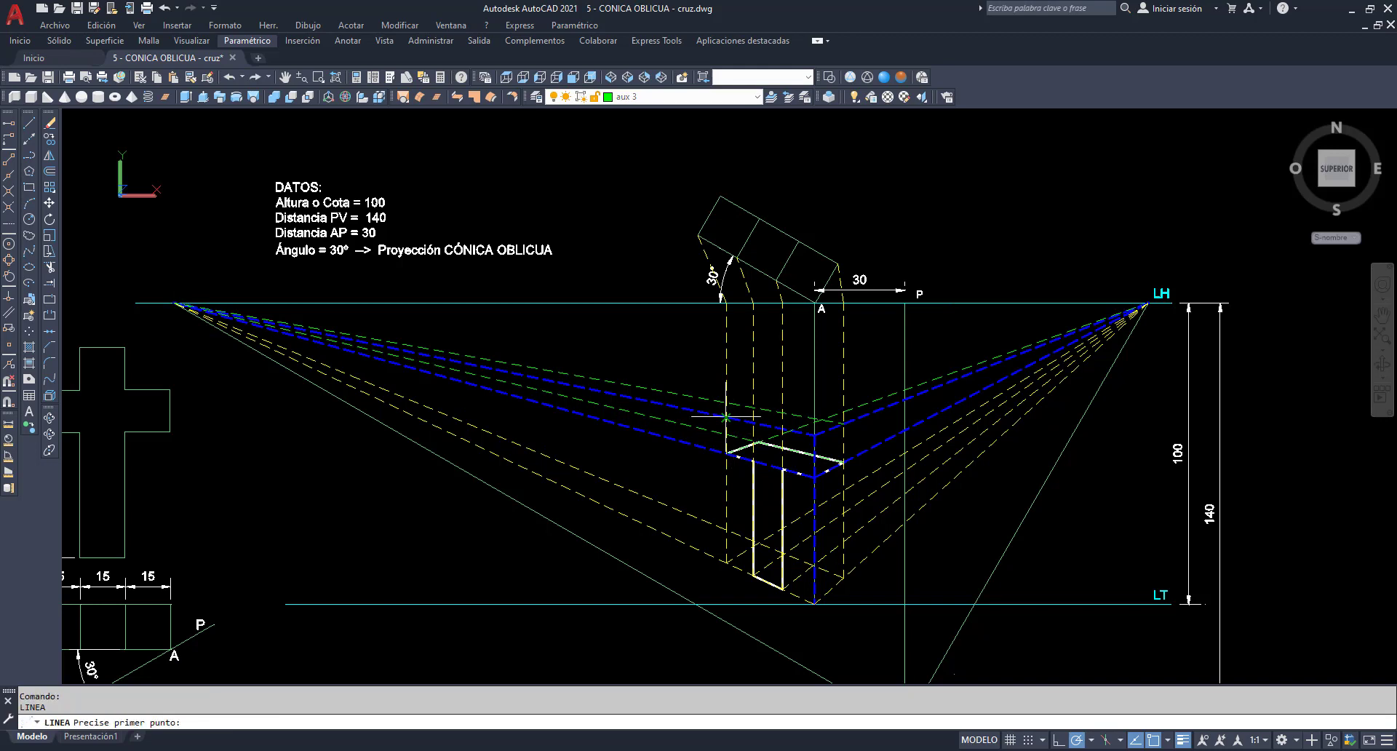
pyautogui.click(727, 419)
pyautogui.click(1148, 304)
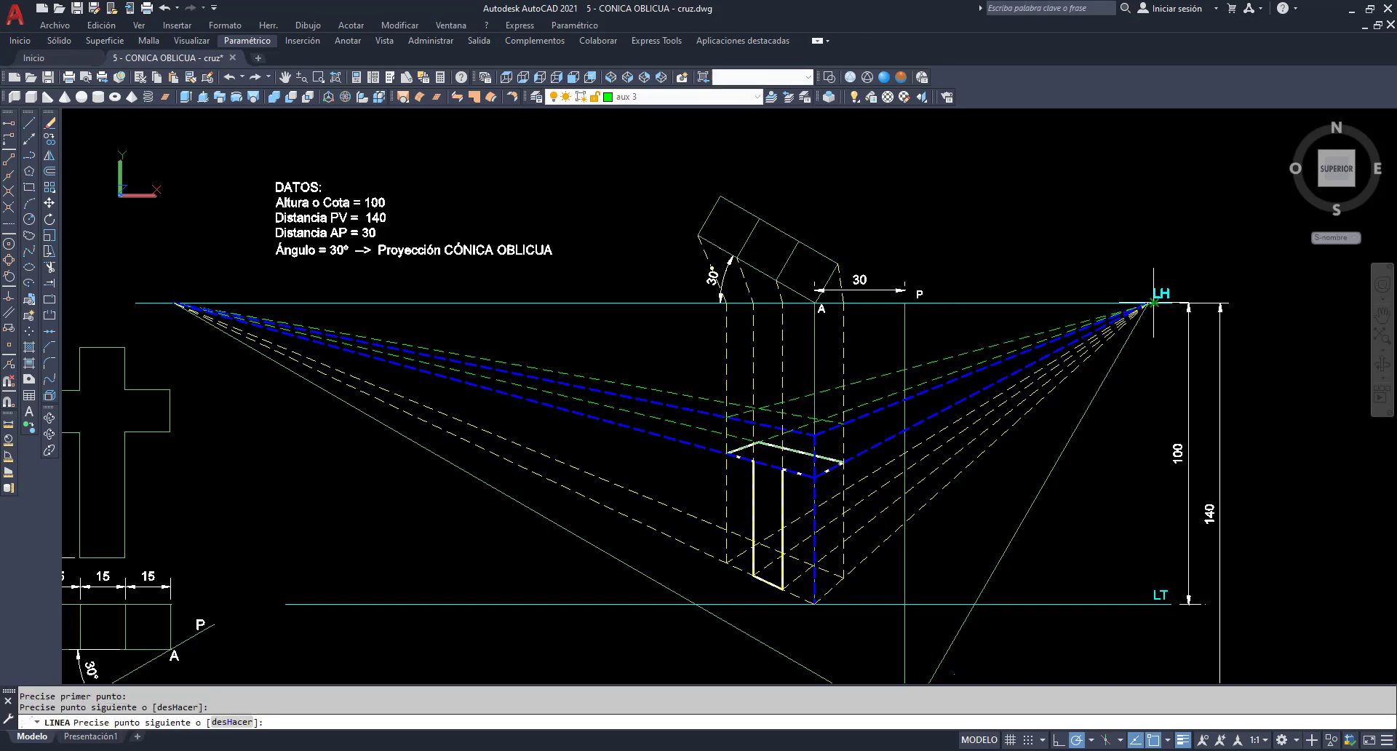
pyautogui.press('Return')
pyautogui.press('Return')
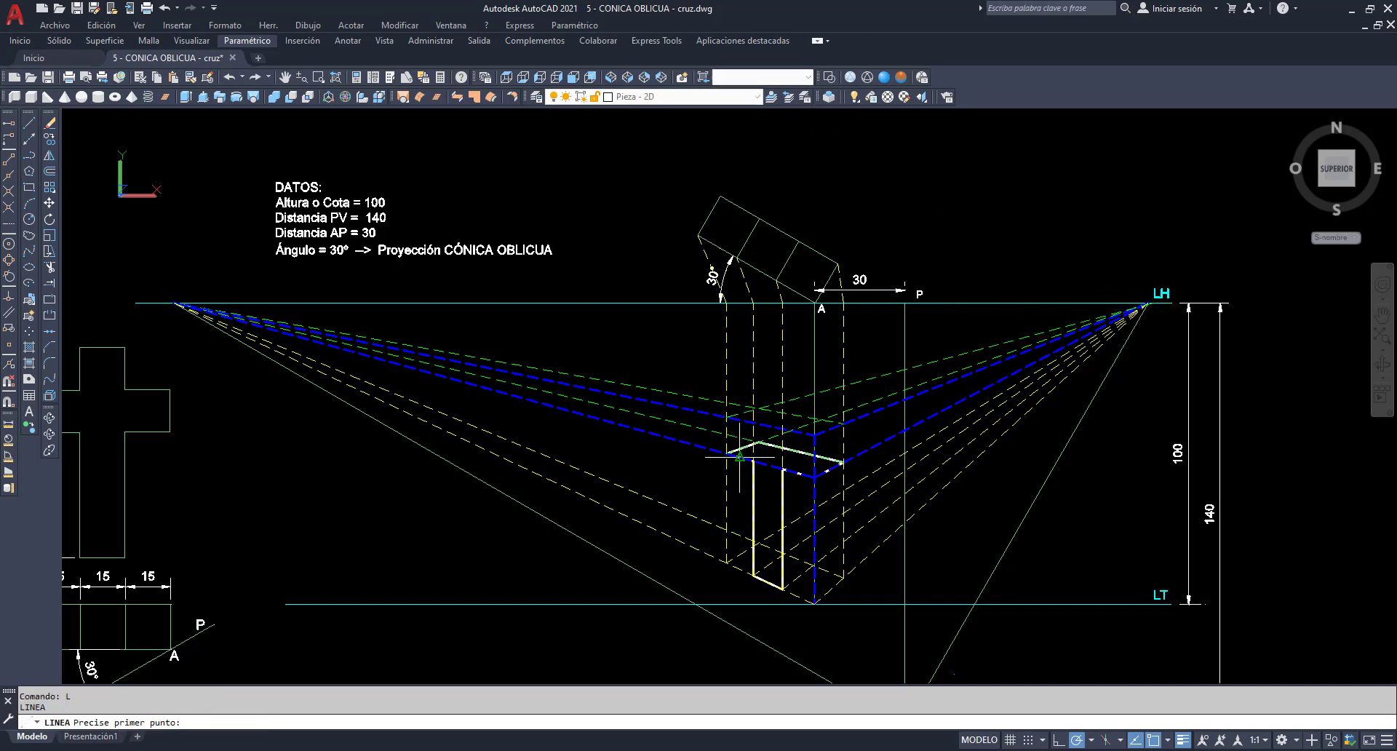
# Step: Draw the arm's short vertical edges and top edges along the guide lines to its lower corner
pyautogui.click(726, 452)
pyautogui.click(726, 417)
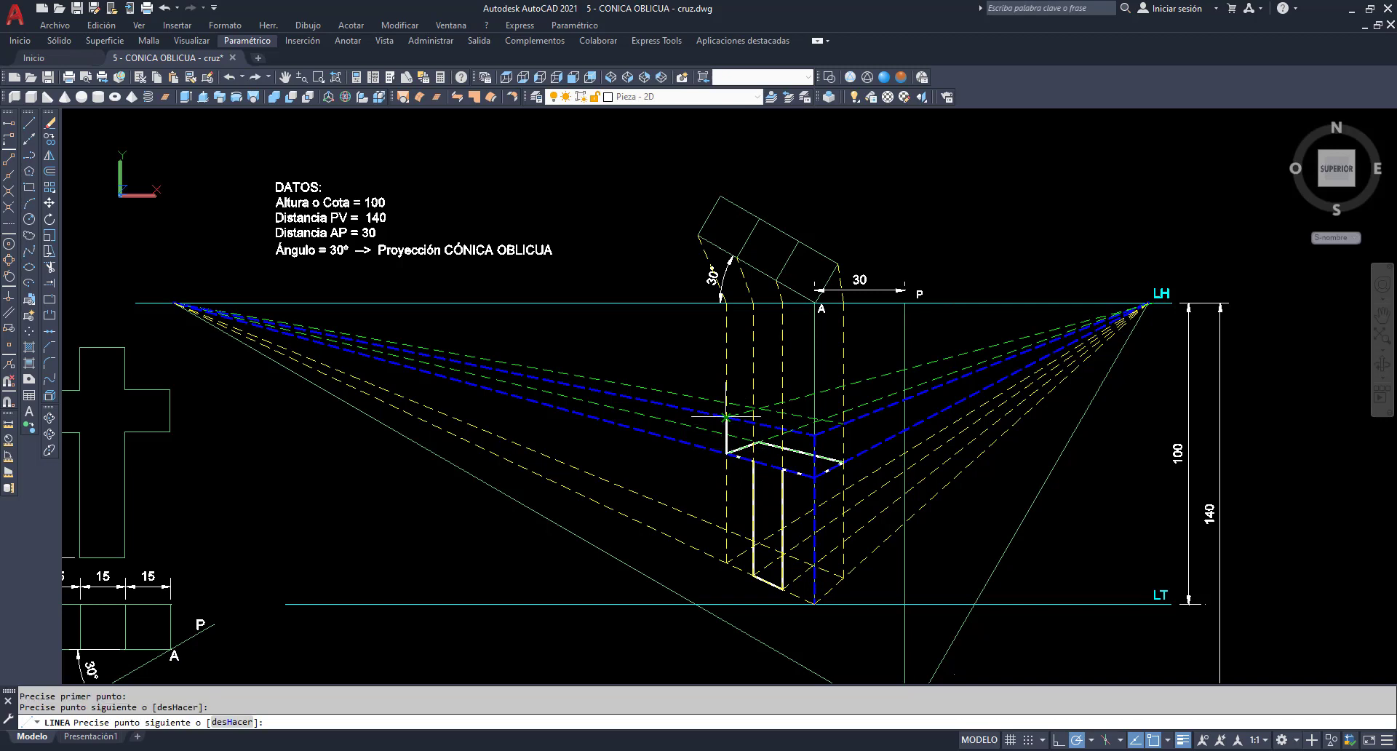
pyautogui.click(753, 406)
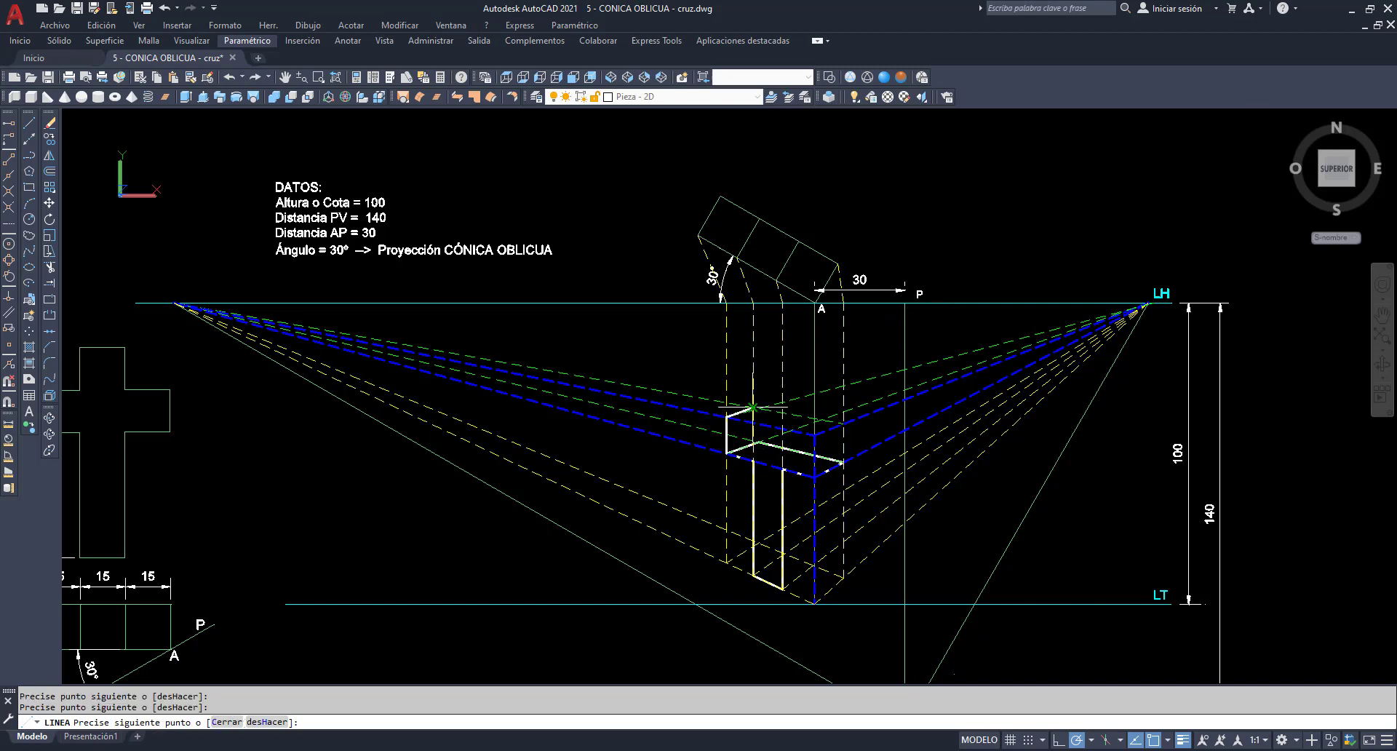
pyautogui.press('Return')
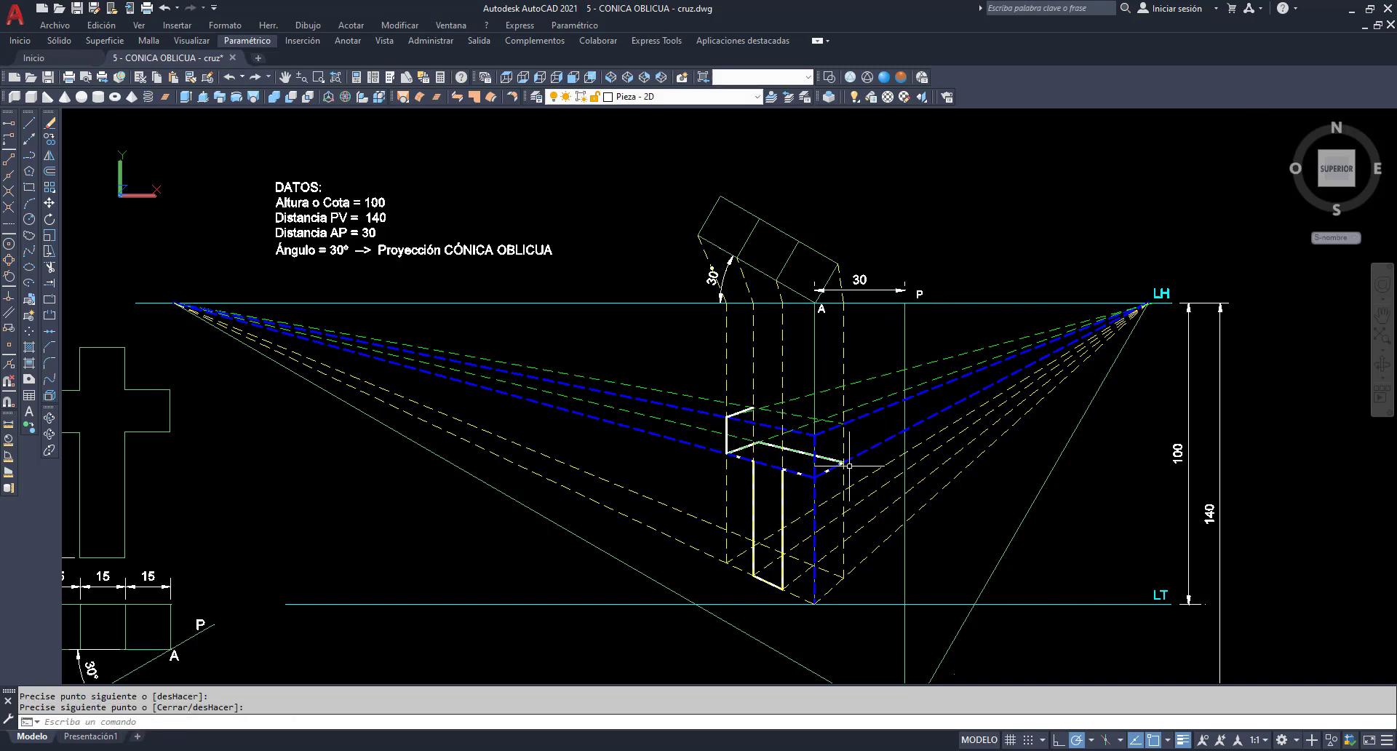
pyautogui.press('Return')
pyautogui.click(813, 452)
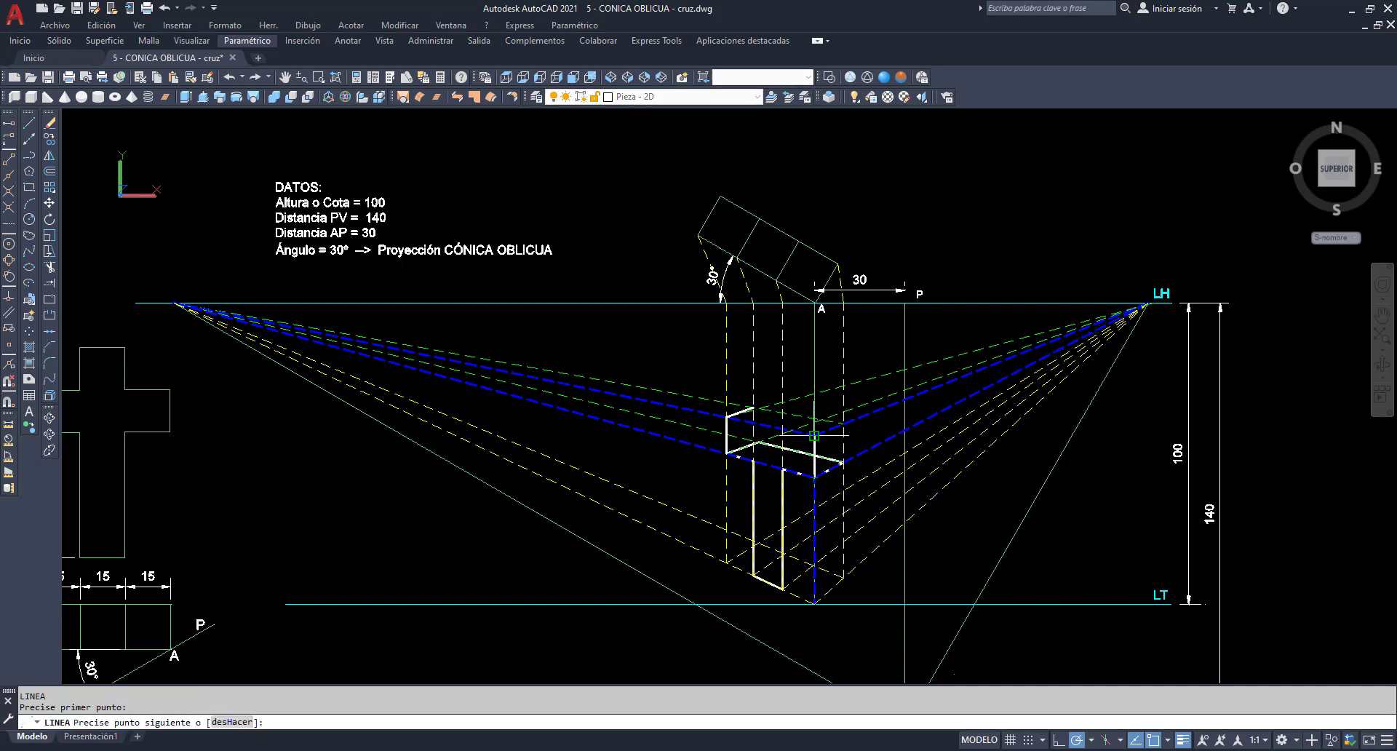
pyautogui.click(813, 435)
pyautogui.click(843, 424)
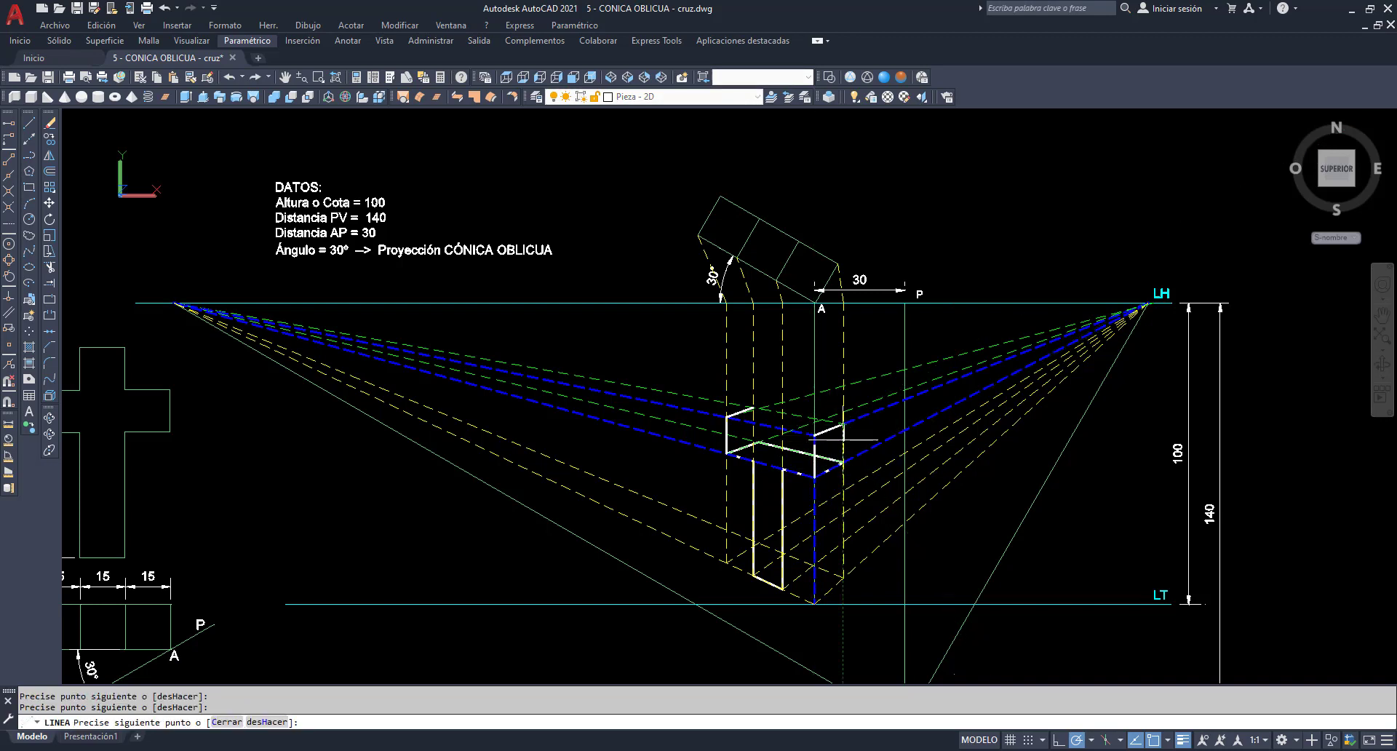
pyautogui.click(843, 461)
pyautogui.press('Return')
pyautogui.press('Return')
# Step: Add the arm's remaining edges between box corners, then make altura the current layer
pyautogui.scroll(1, 685, 356)
pyautogui.click(738, 434)
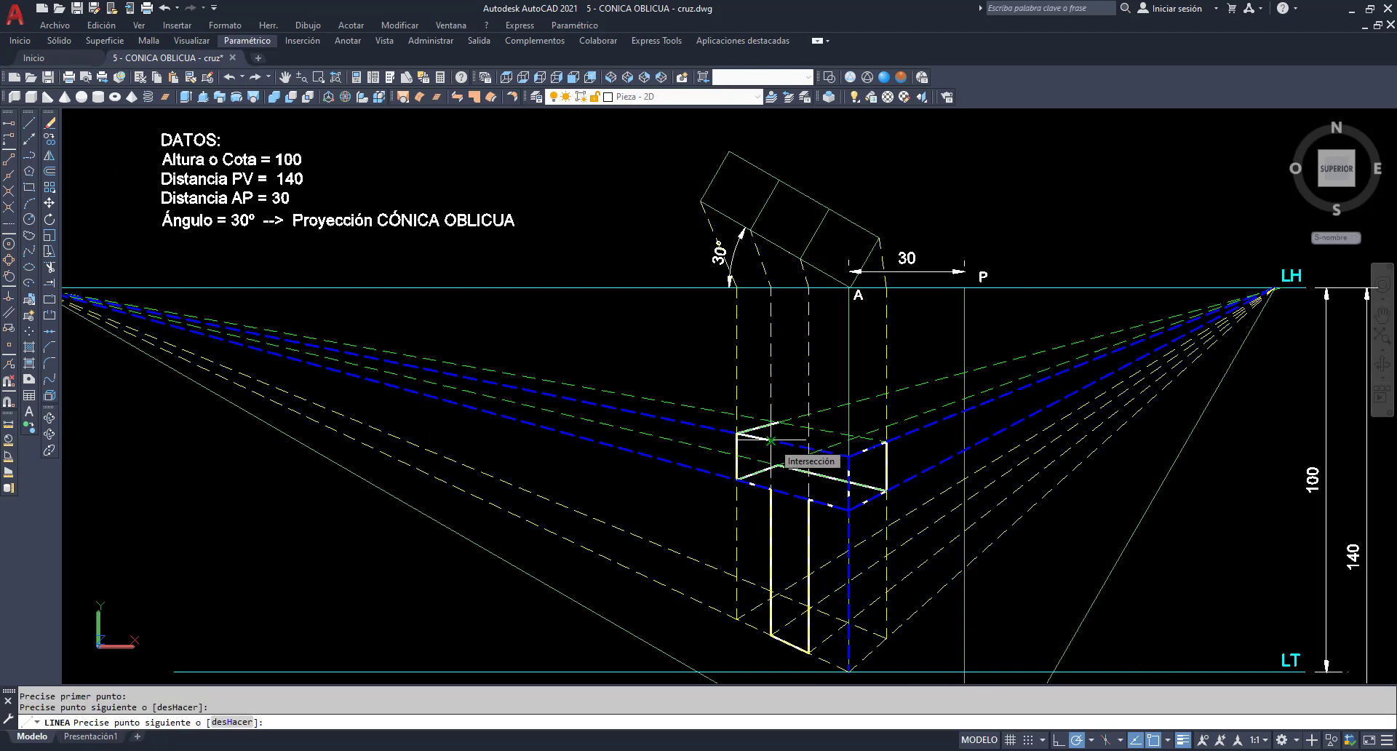
pyautogui.click(848, 456)
pyautogui.press('Return')
pyautogui.press('Return')
pyautogui.click(848, 456)
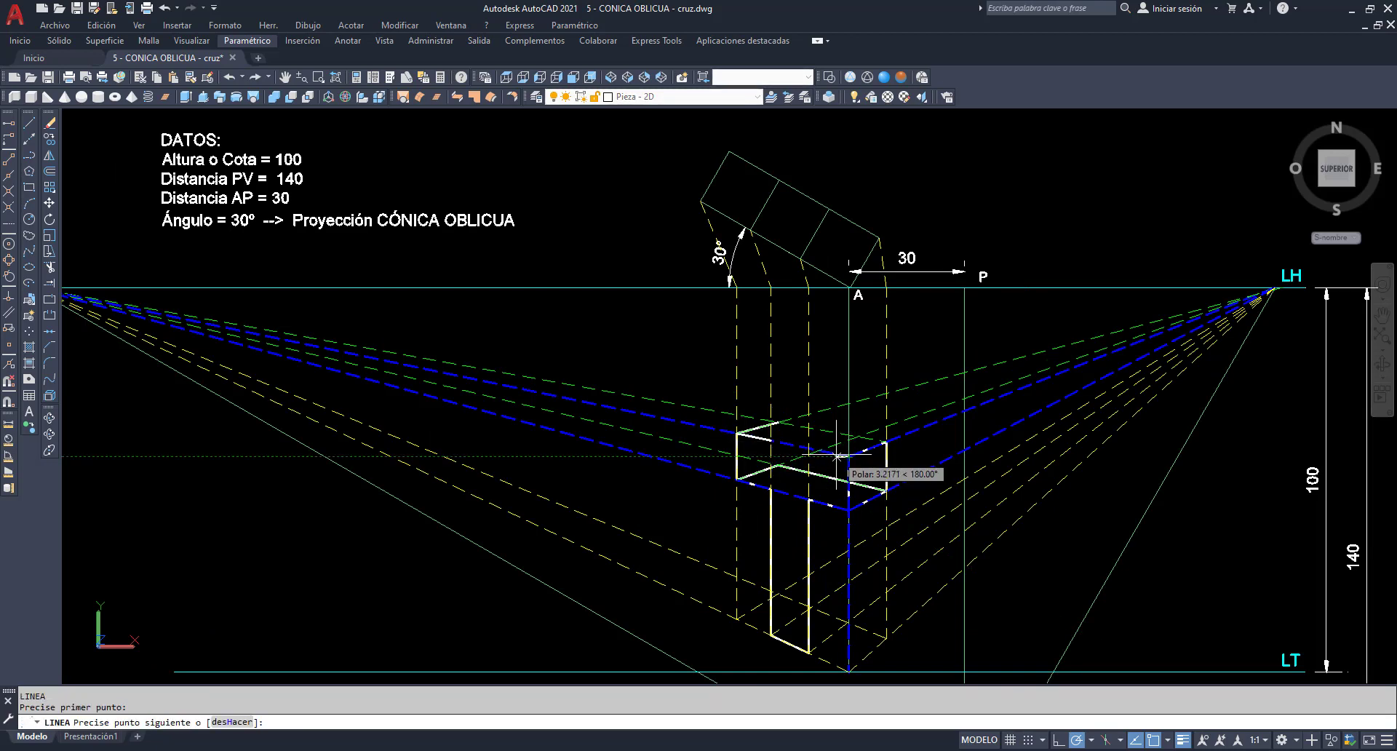
pyautogui.click(807, 449)
pyautogui.press('Return')
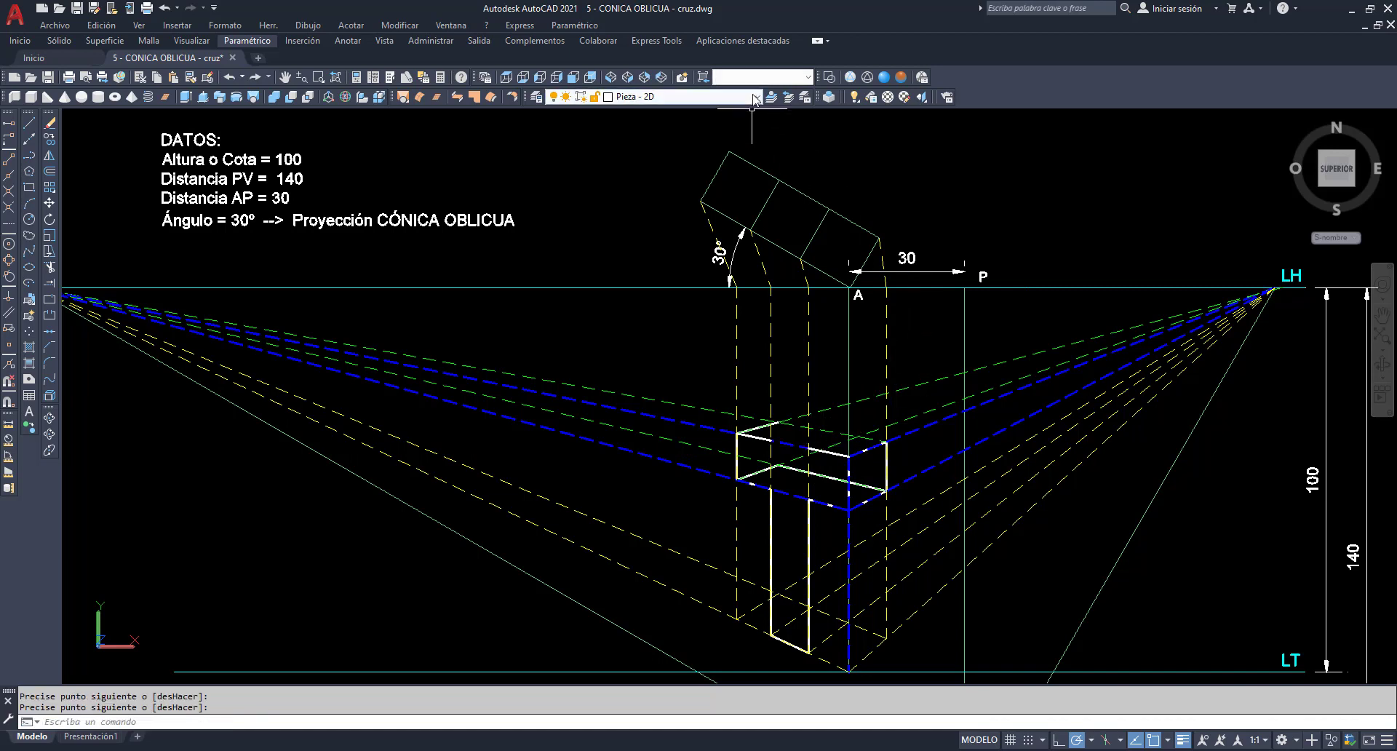
pyautogui.click(680, 97)
pyautogui.click(670, 122)
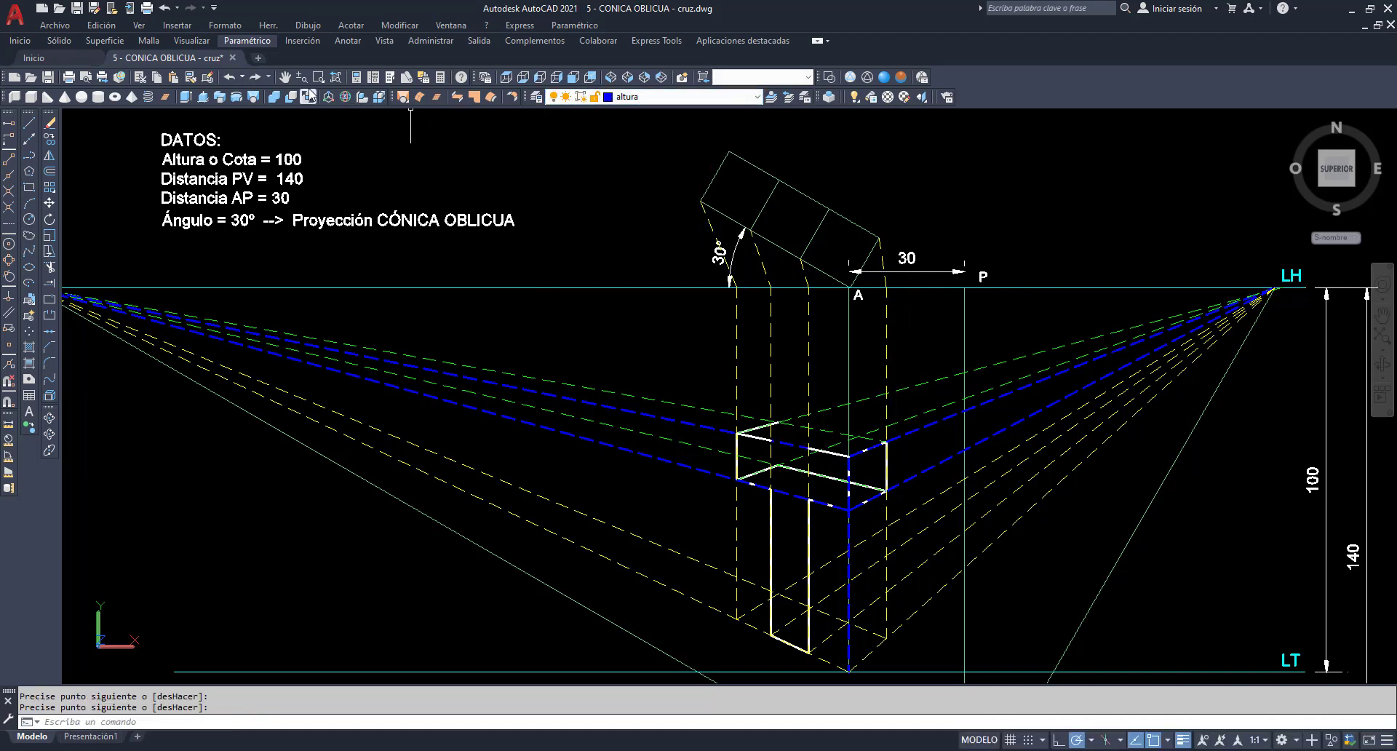
# Step: Pan back to the perspective and raise a 14-unit vertical height mark from the blue intersection
pyautogui.click(285, 77)
pyautogui.moveTo(302, 274); pyautogui.dragTo(659, 257)
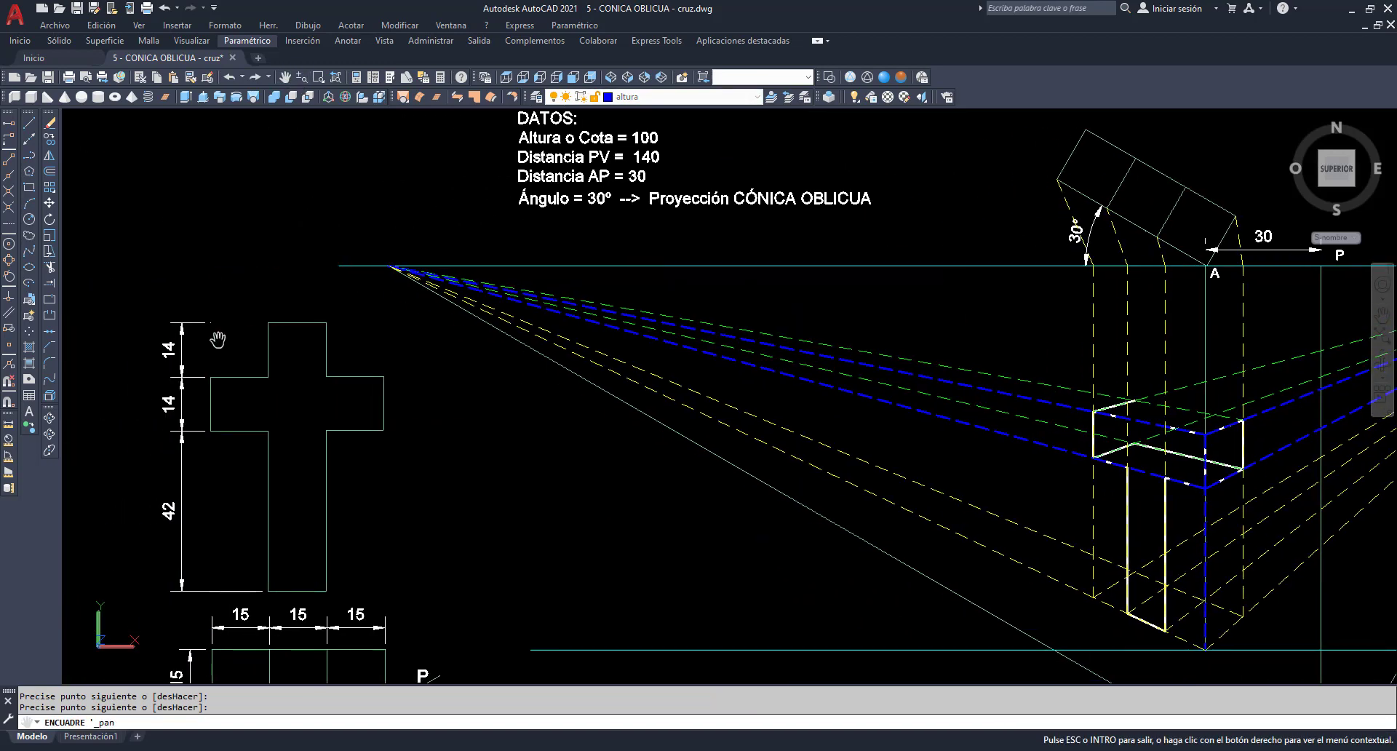
pyautogui.moveTo(832, 362)
pyautogui.mouseDown()
pyautogui.moveTo(517, 321)
pyautogui.moveTo(491, 334)
pyautogui.moveTo(513, 367)
pyautogui.mouseUp()
pyautogui.rightClick(598, 182)
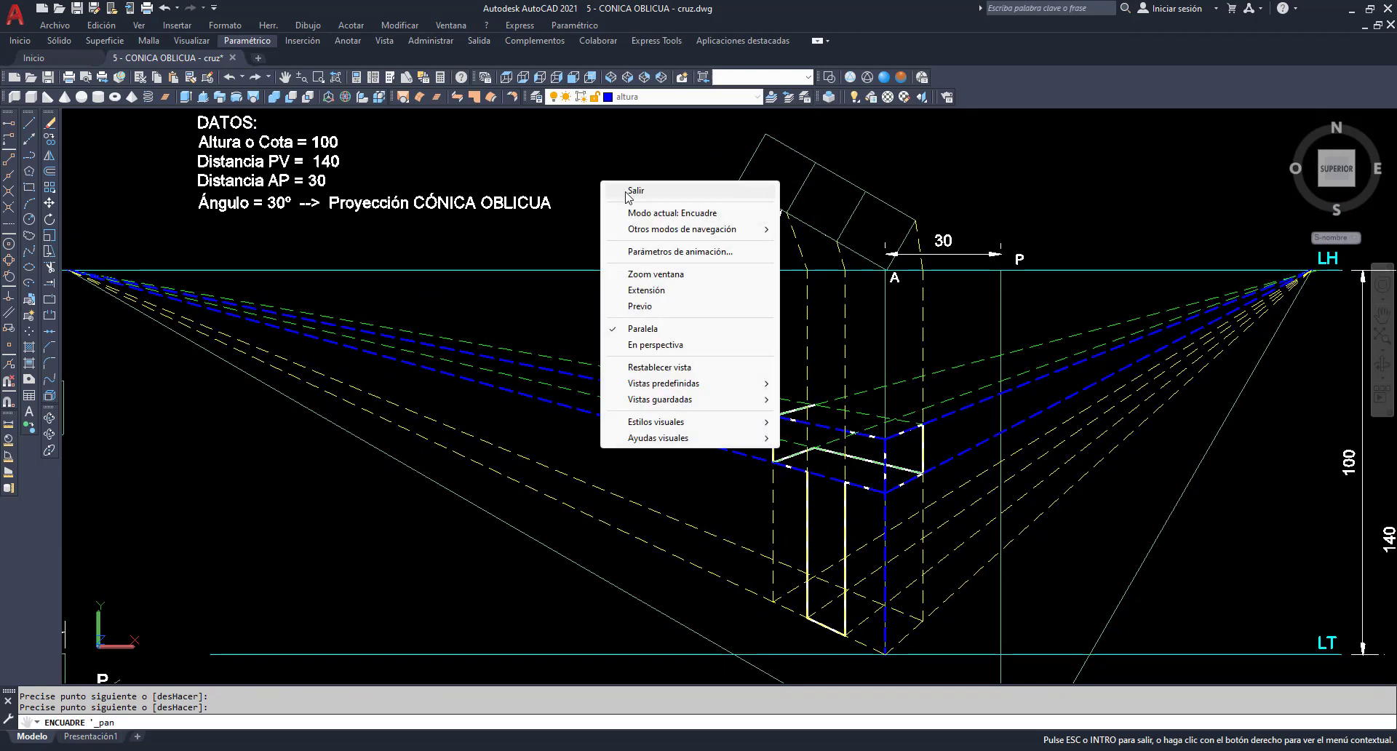
pyautogui.click(627, 188)
pyautogui.write('L')
pyautogui.press('Return')
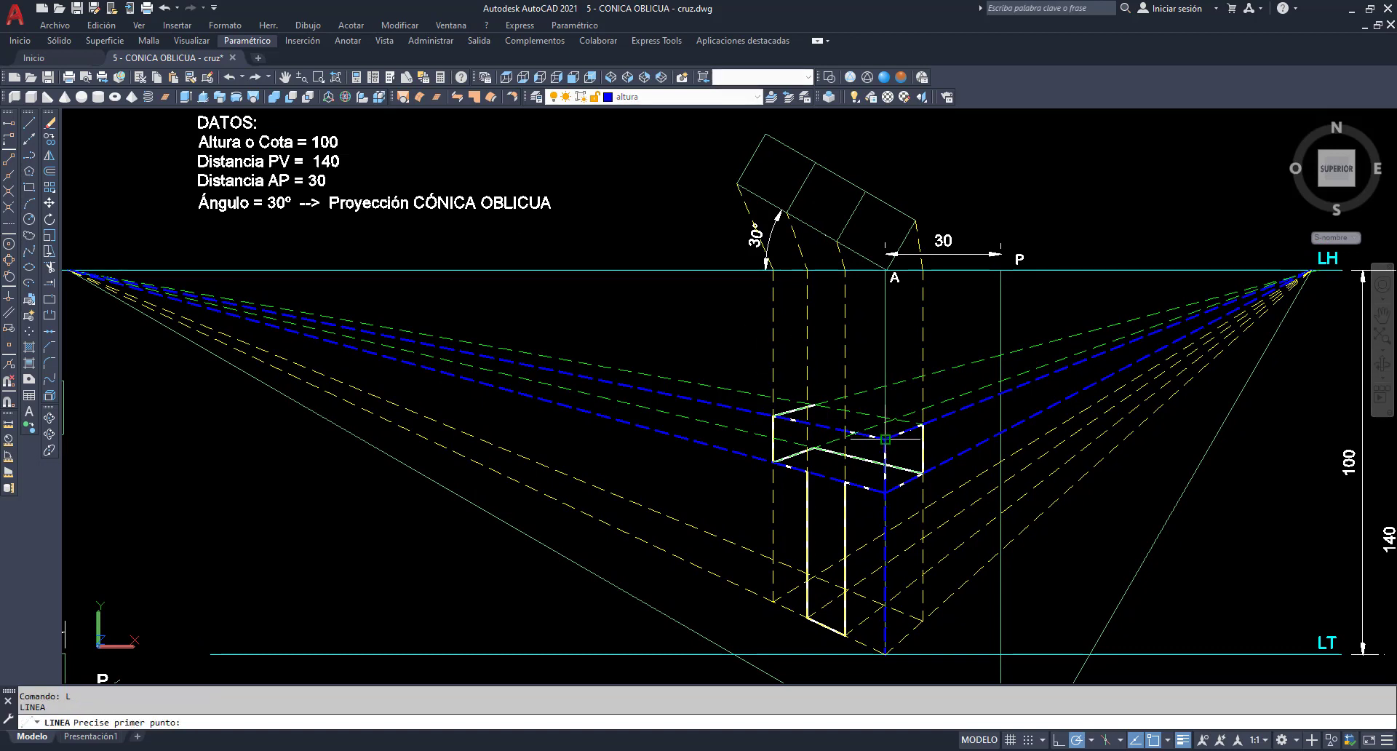
pyautogui.click(885, 438)
pyautogui.write('14')
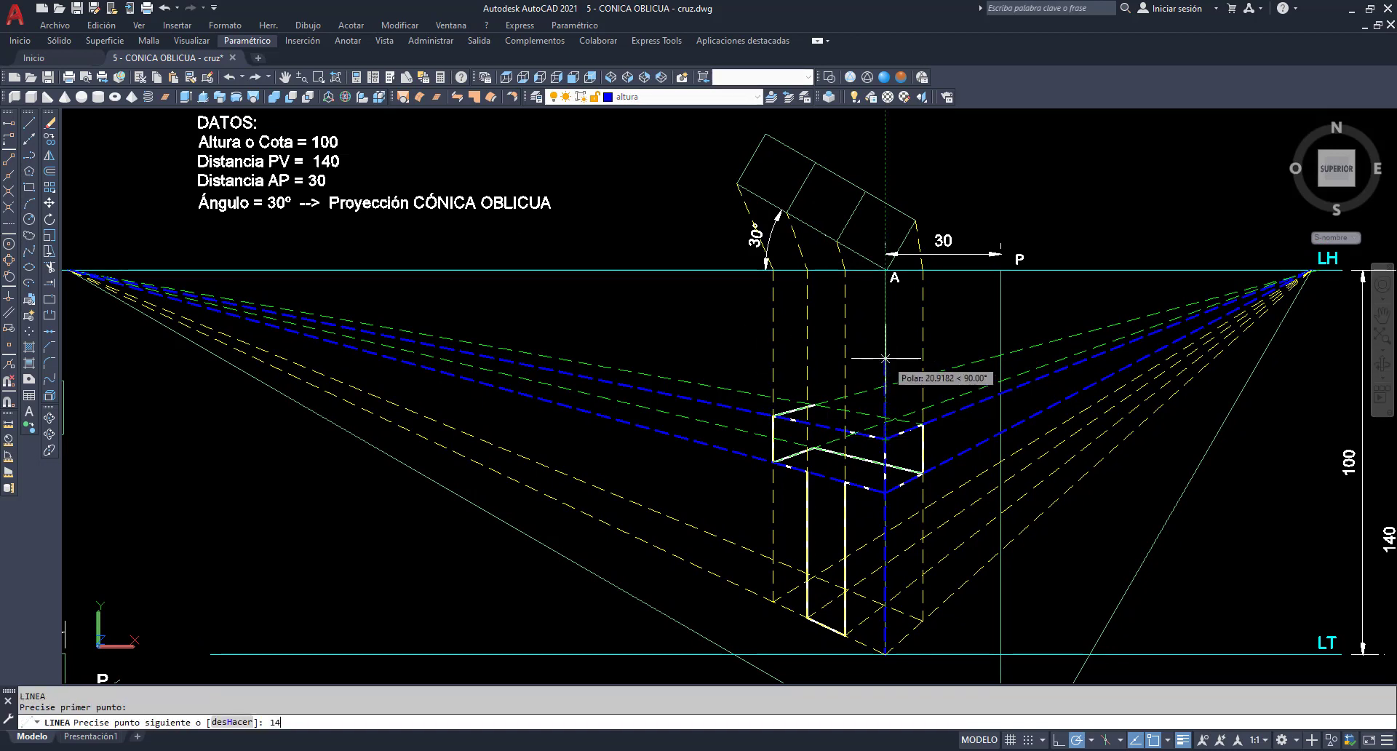
pyautogui.press('Return')
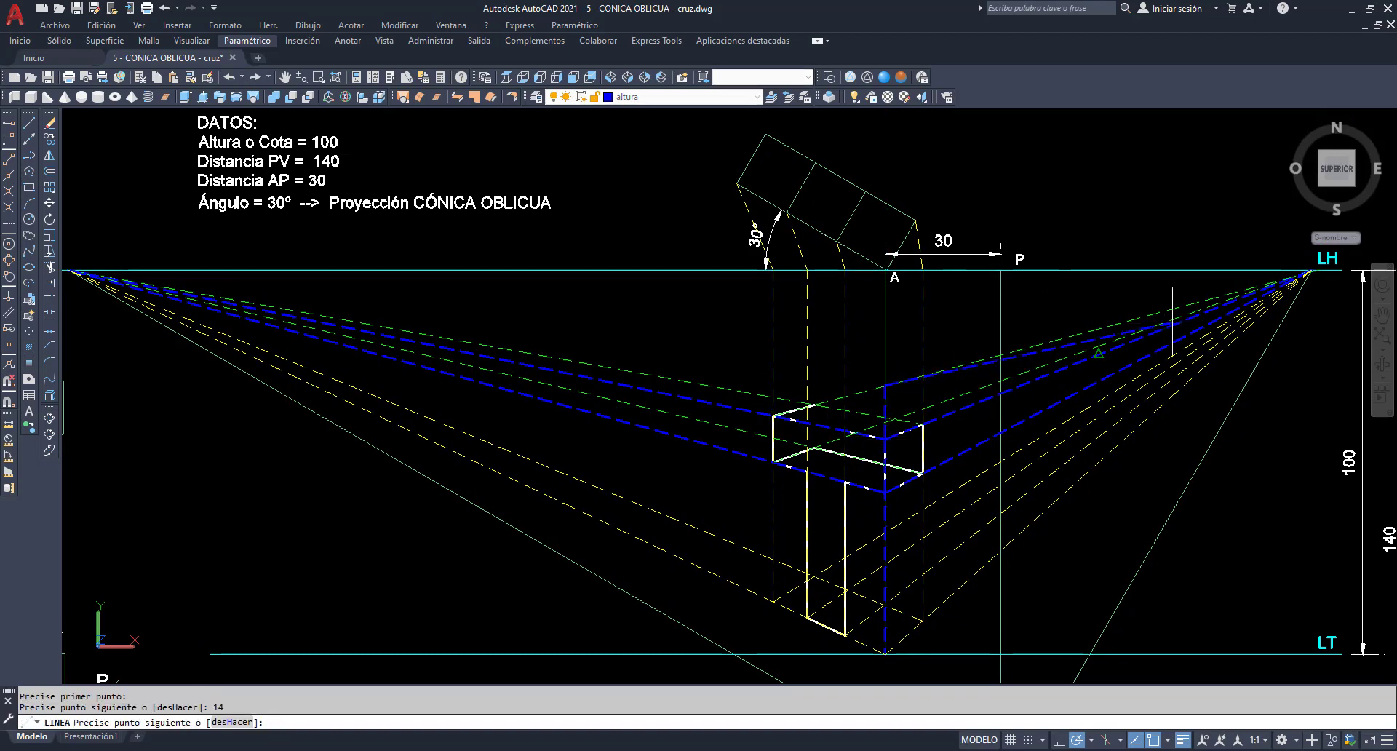
pyautogui.press('Return')
pyautogui.press('Return')
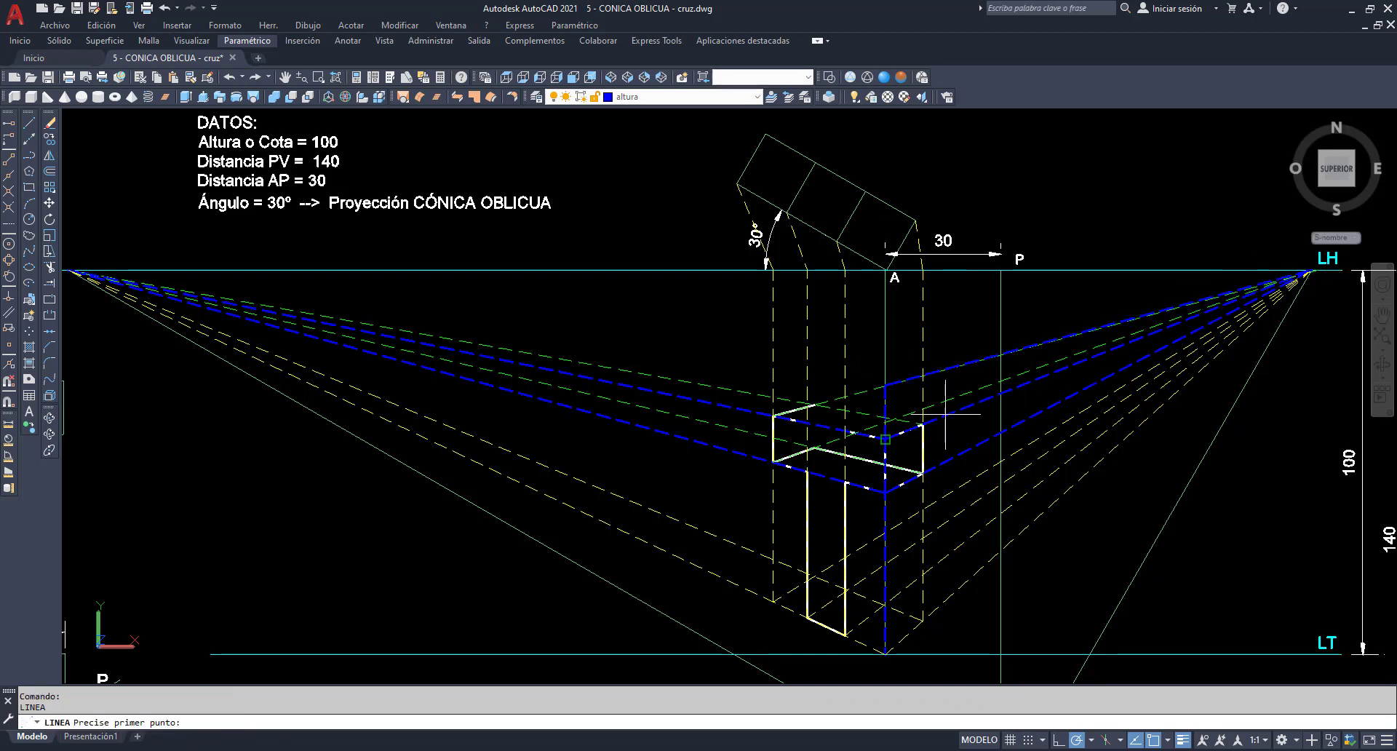
# Step: Draw a guide line from the top of the 14-unit mark to the left vanishing point
pyautogui.click(886, 385)
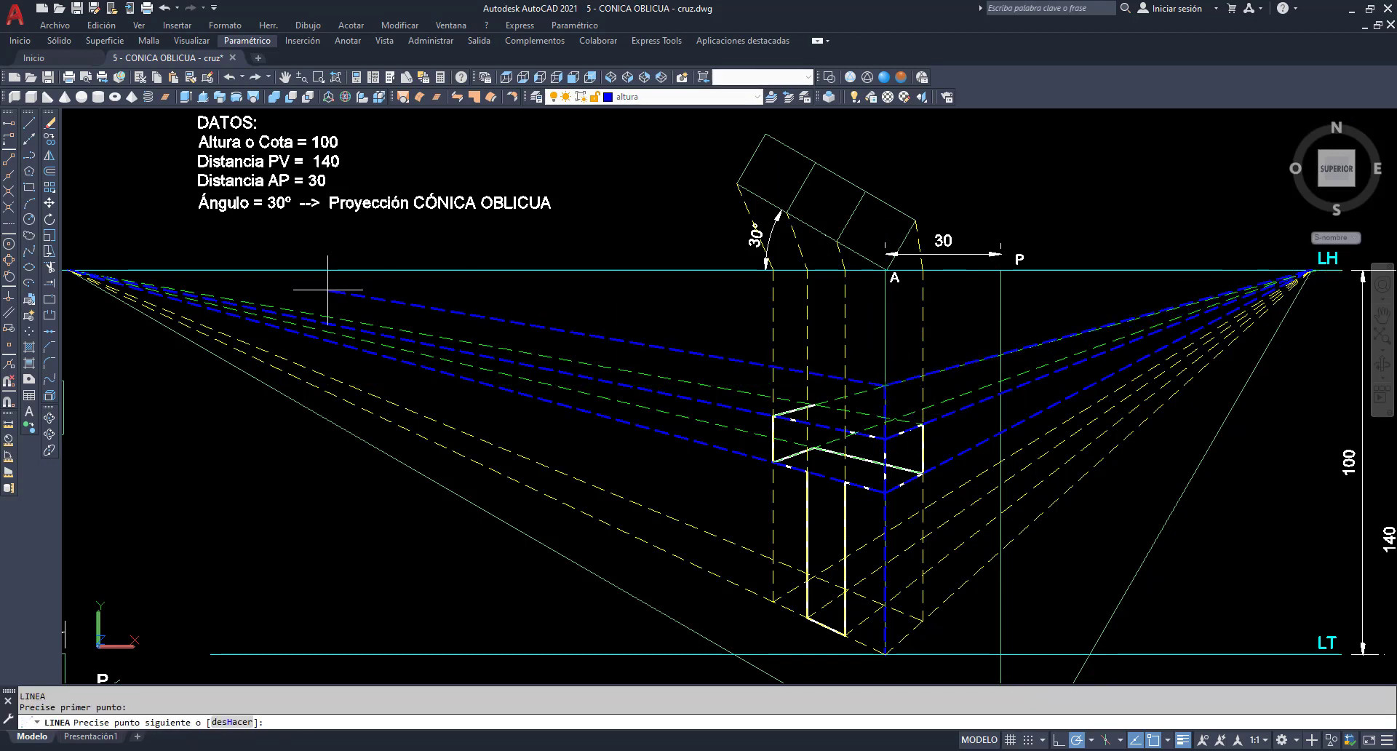
pyautogui.click(68, 271)
pyautogui.press('Return')
pyautogui.write('L')
pyautogui.press('Return')
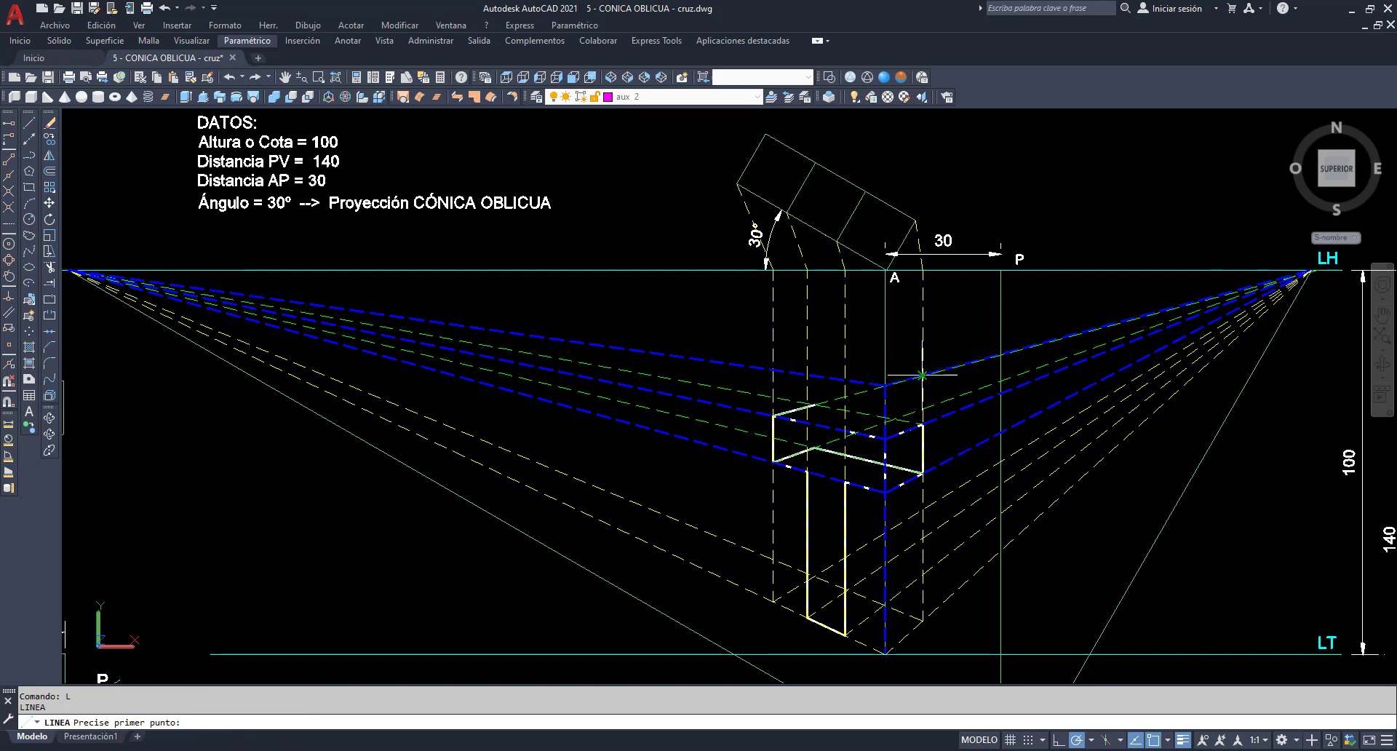
pyautogui.press('Escape')
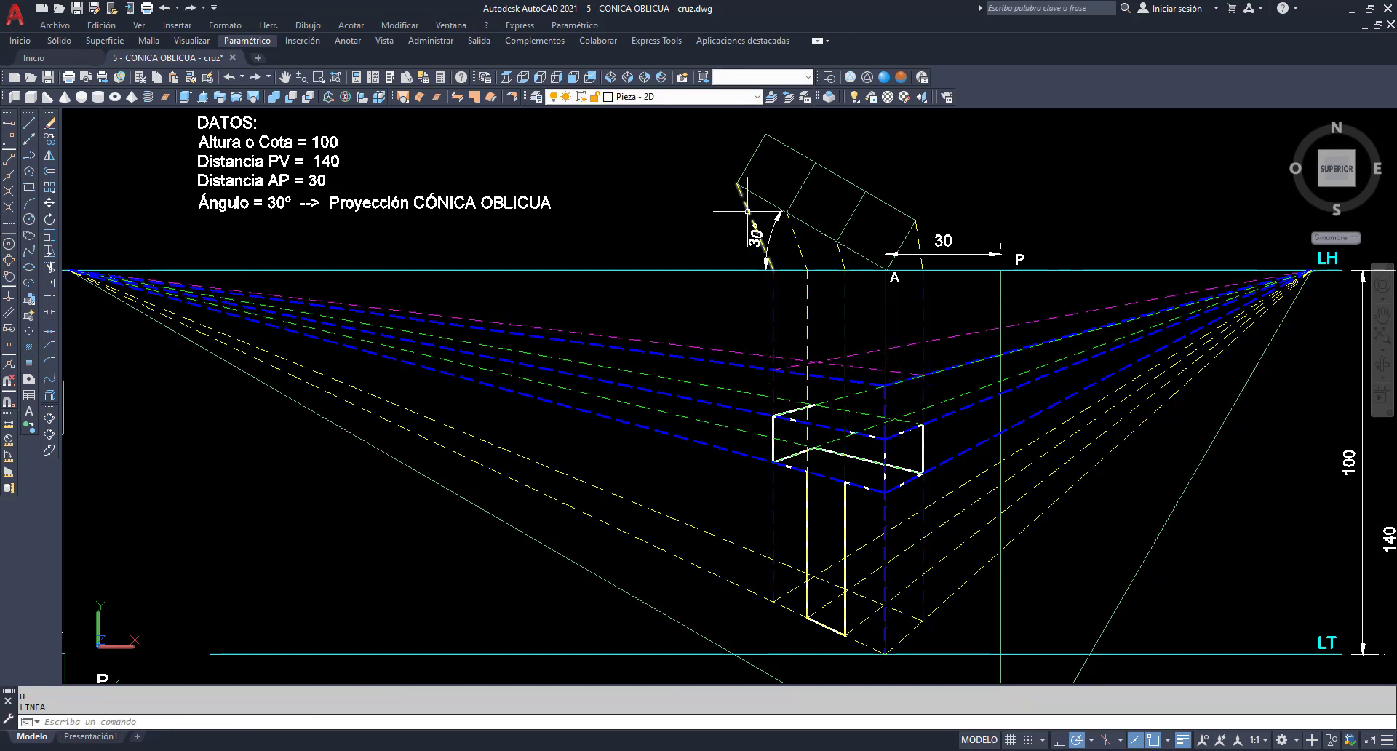
pyautogui.write('L')
# Step: Draw a vertical edge up to the guide intersection and extend a line to the right vanishing point
pyautogui.press('Return')
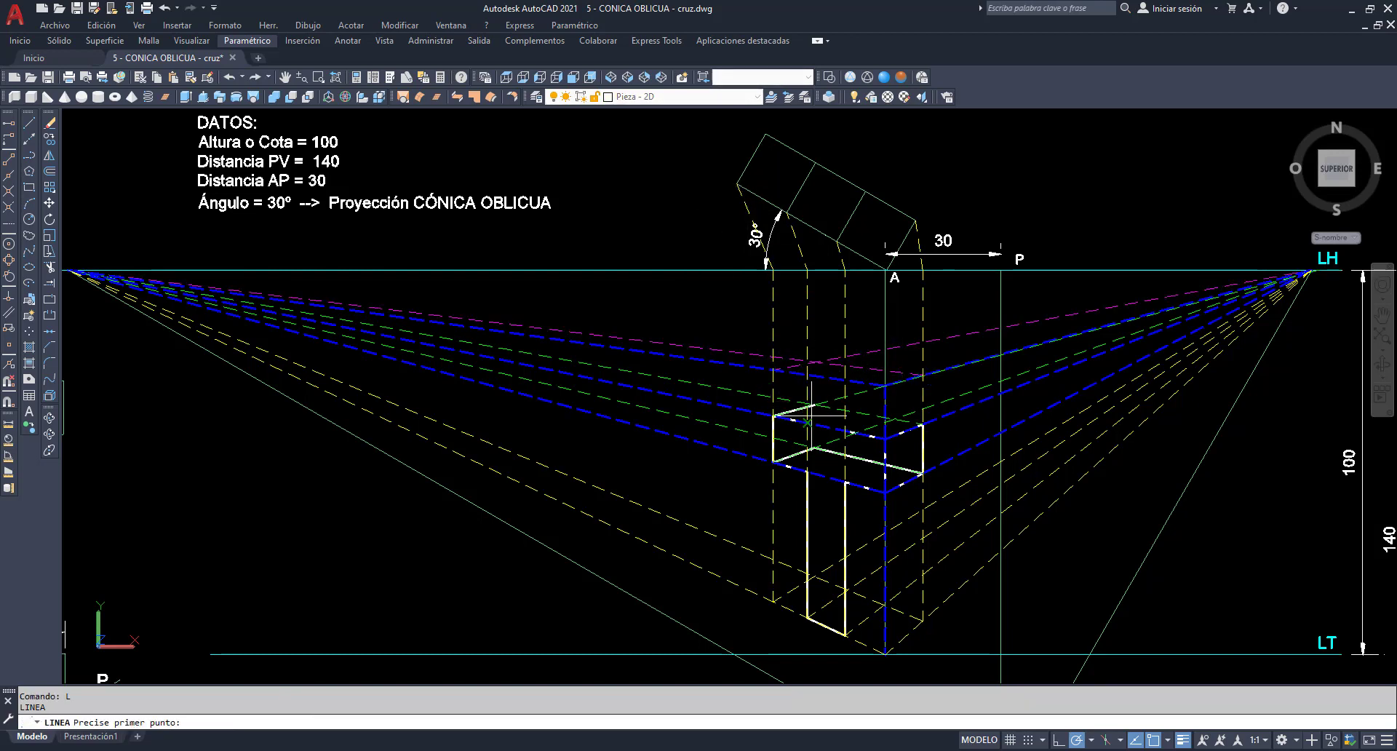
pyautogui.click(807, 422)
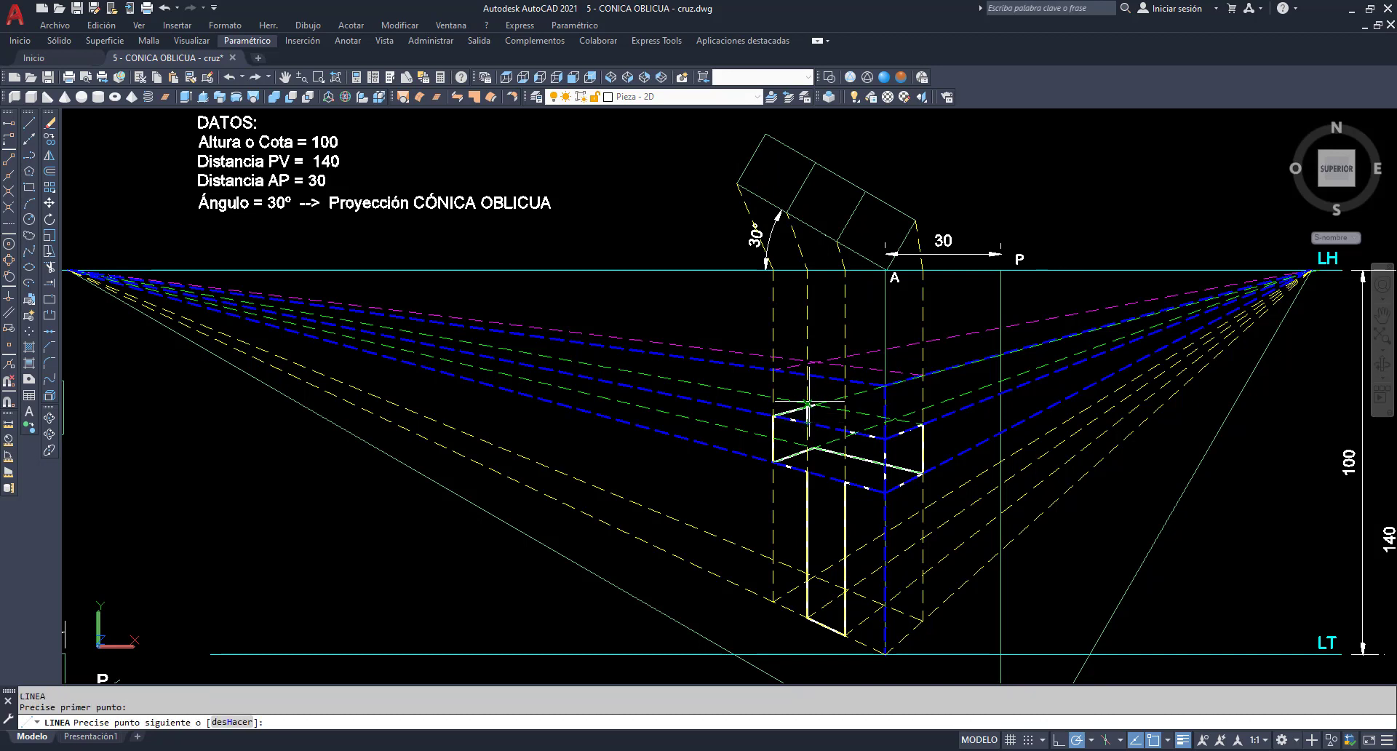
pyautogui.click(807, 374)
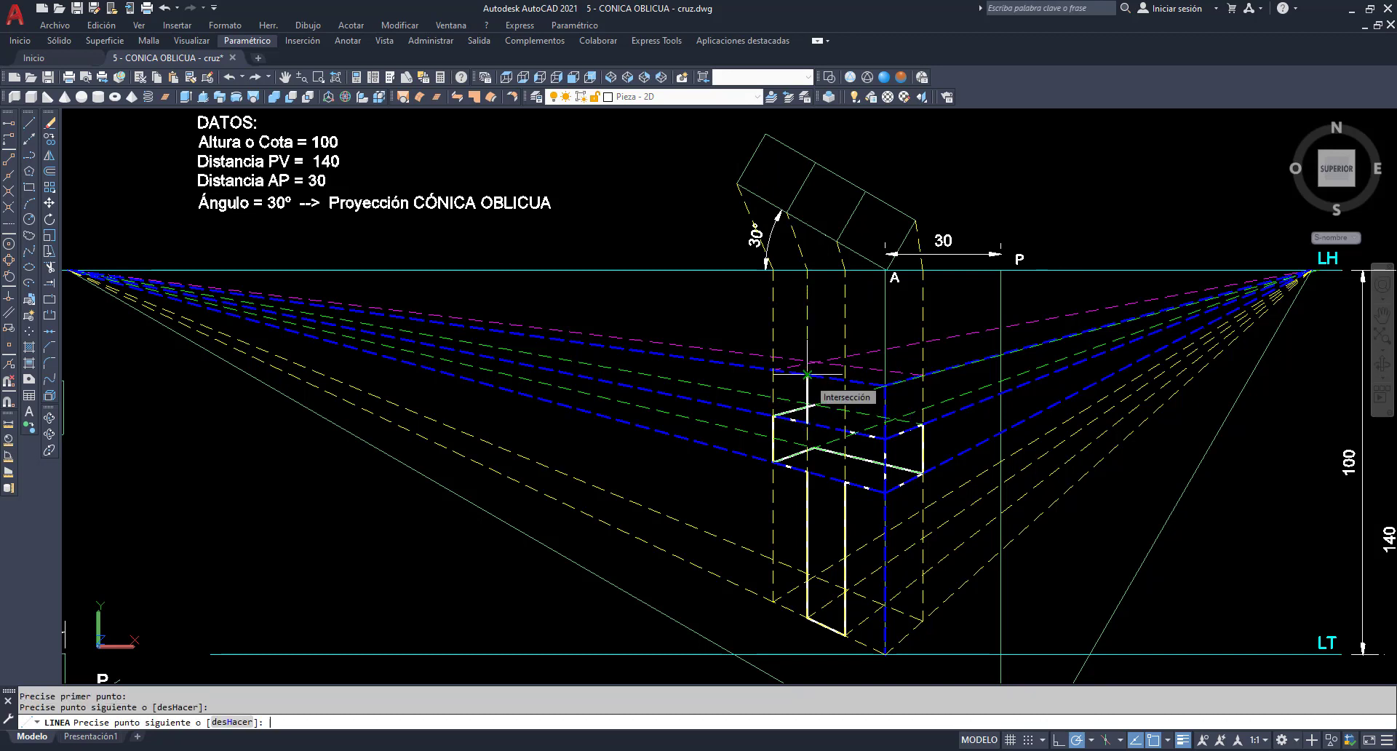
pyautogui.press('Return')
pyautogui.write('L')
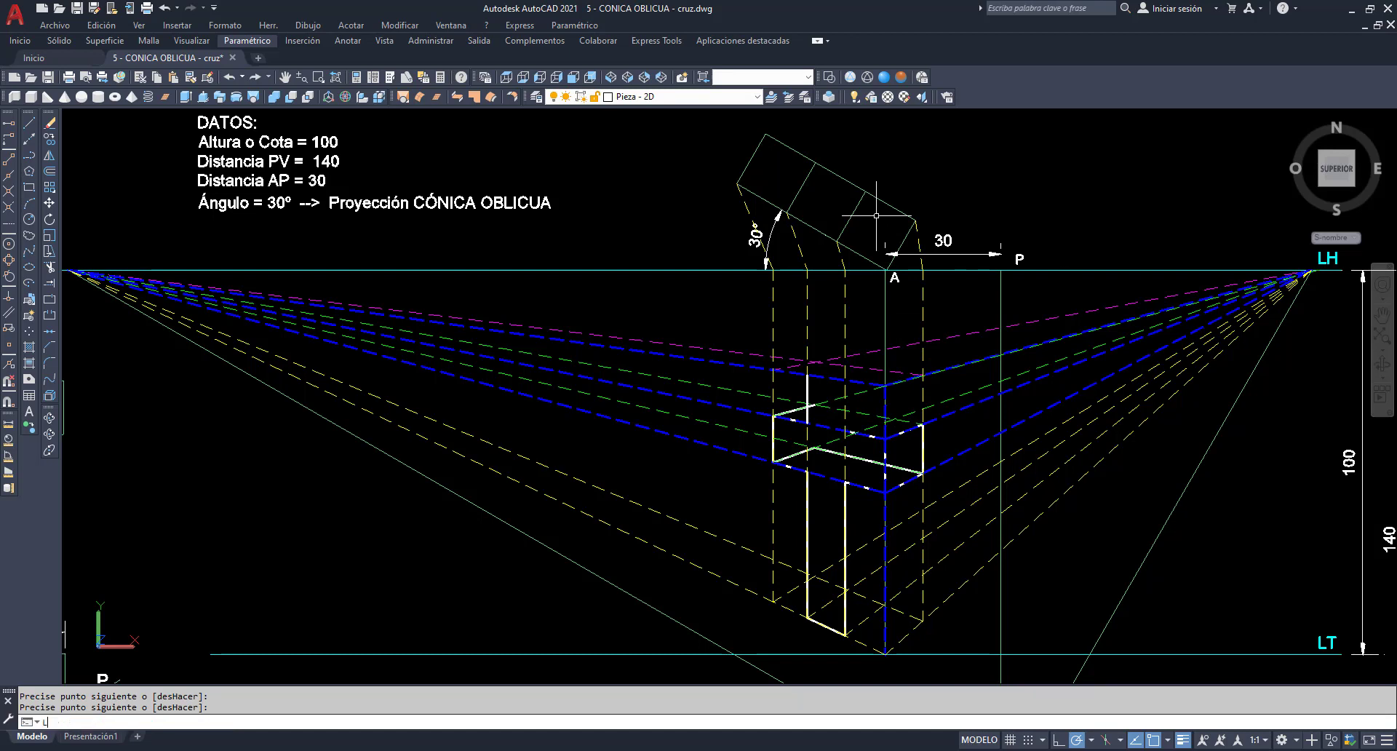
pyautogui.press('Return')
pyautogui.click(807, 374)
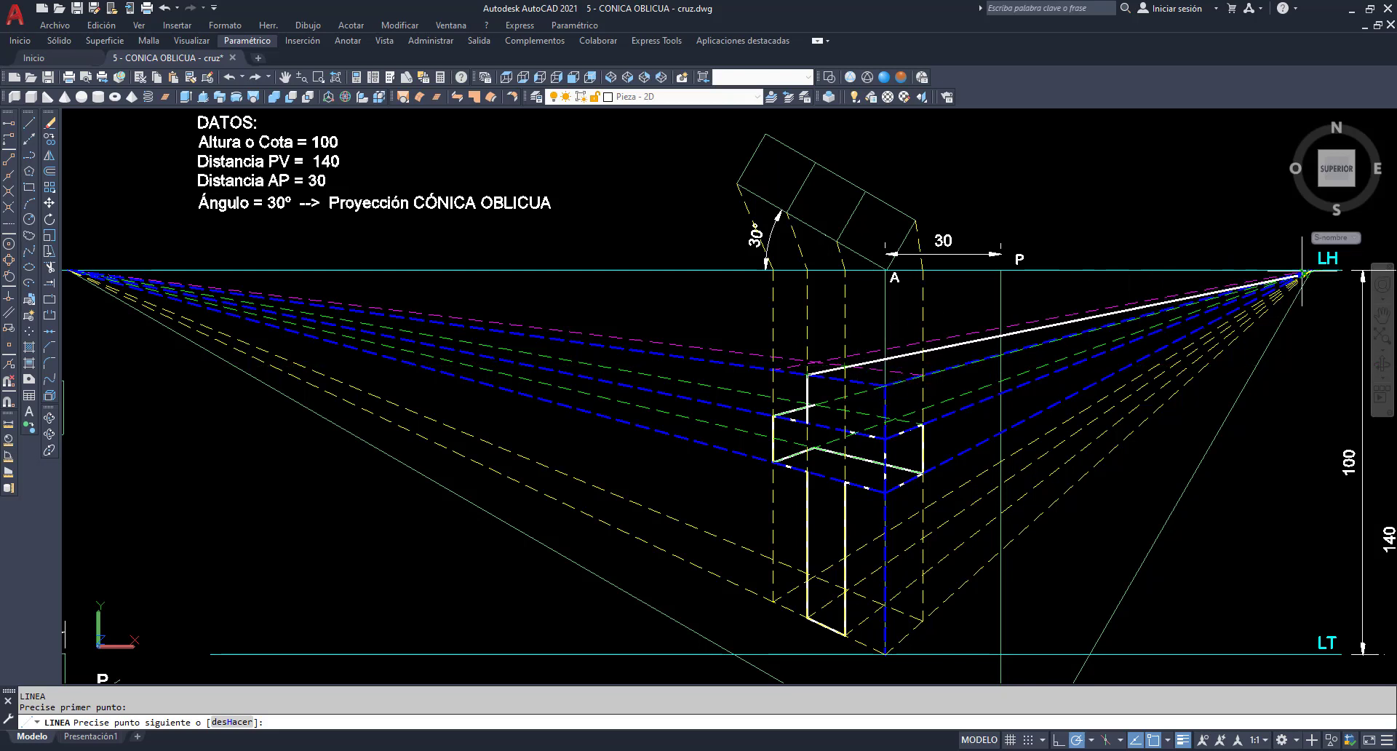
pyautogui.click(1310, 270)
pyautogui.press('Return')
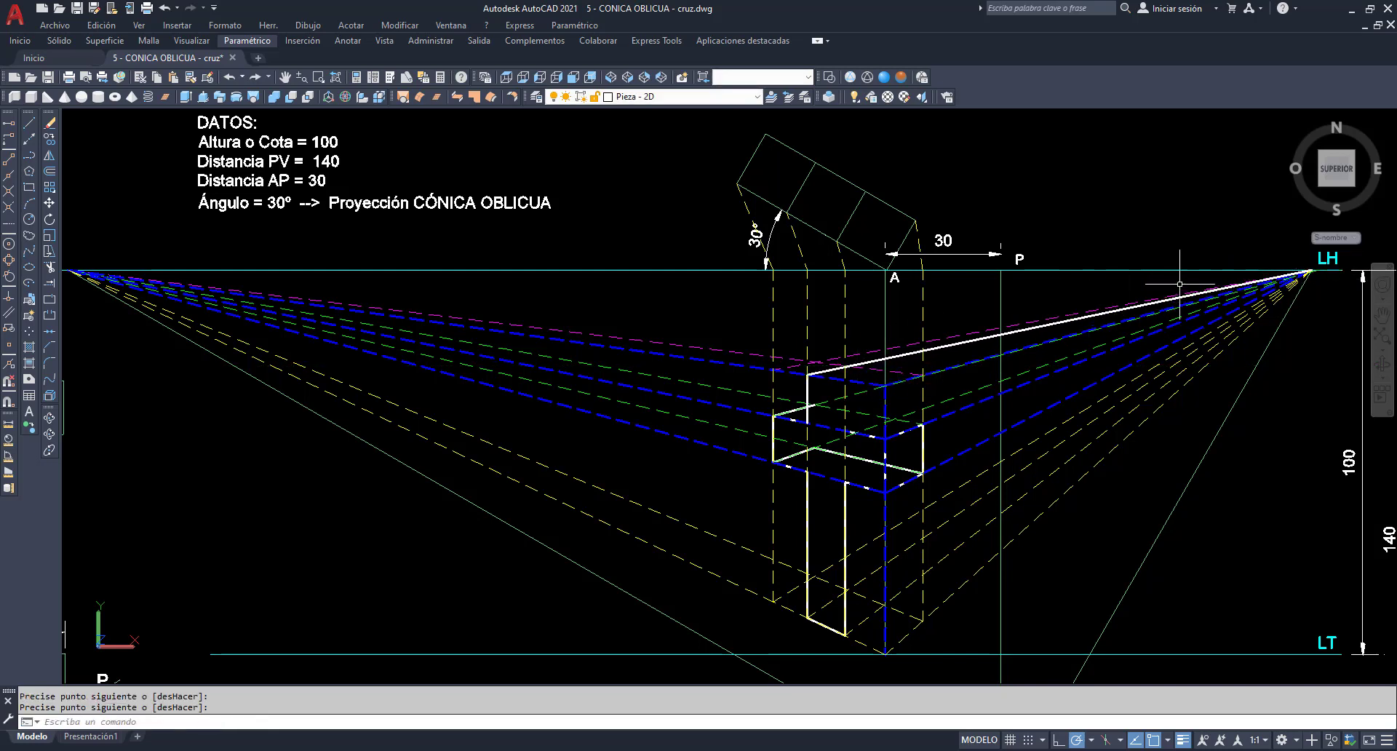
# Step: Trim the short end off the new white line and erase the portion running toward LH
pyautogui.click(50, 267)
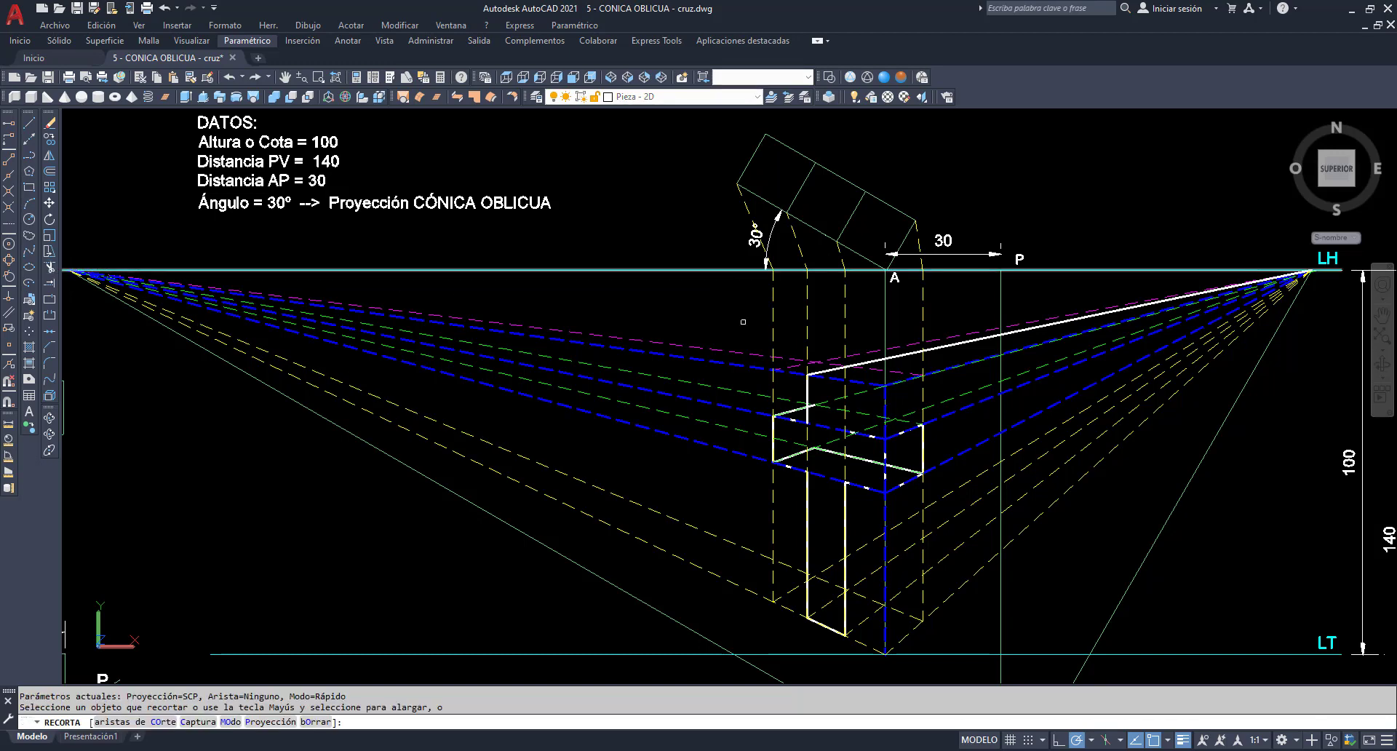
pyautogui.click(863, 360)
pyautogui.press('Return')
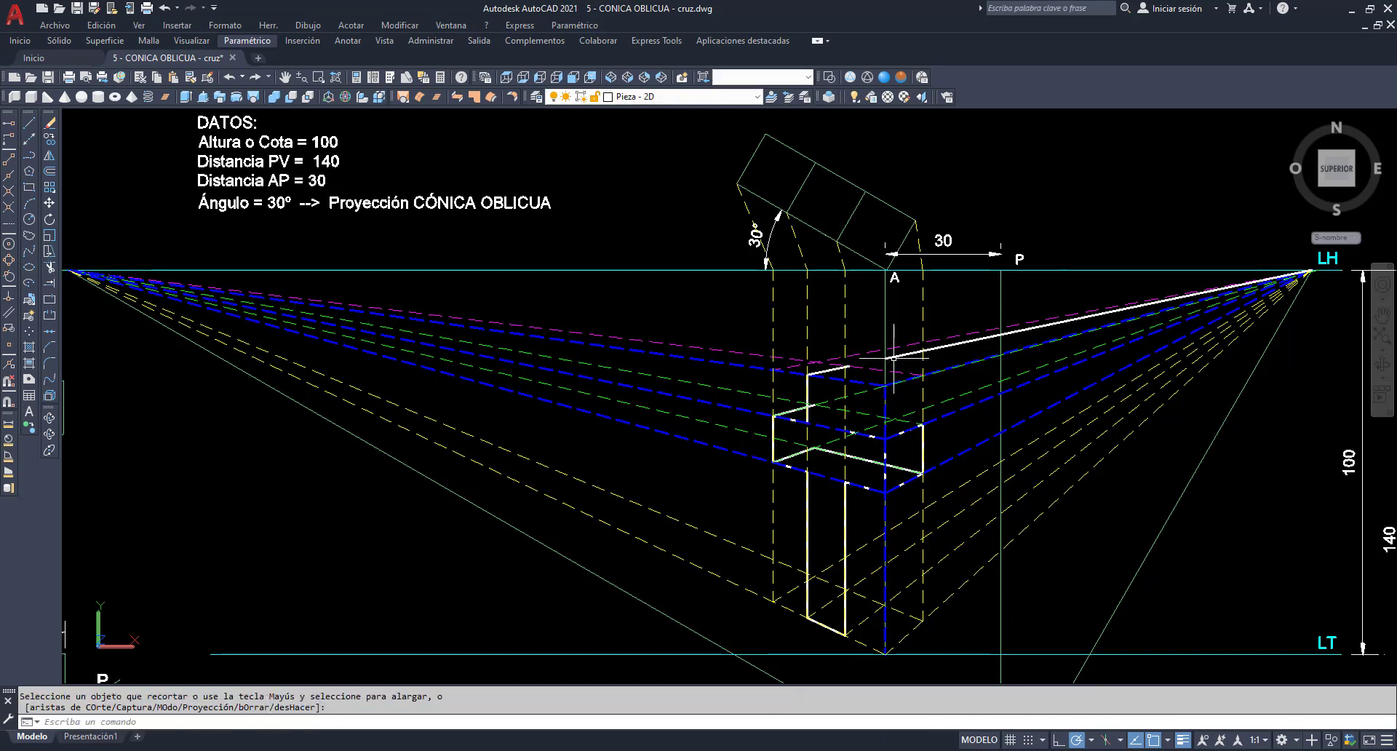
pyautogui.click(894, 356)
pyautogui.press('Delete')
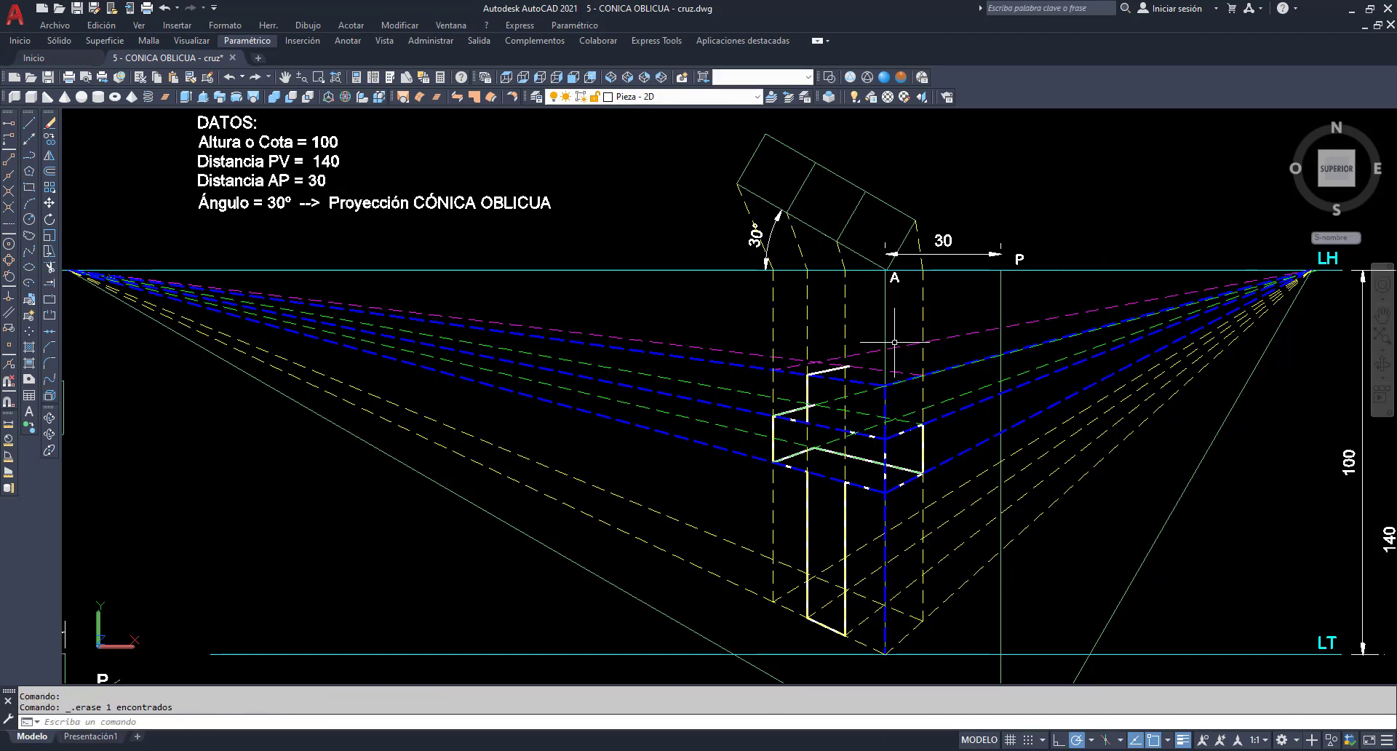
# Step: Draw a two-segment white edge from the cross up to the top of the vertical edge
pyautogui.write('l')
pyautogui.press('Return')
pyautogui.click(844, 431)
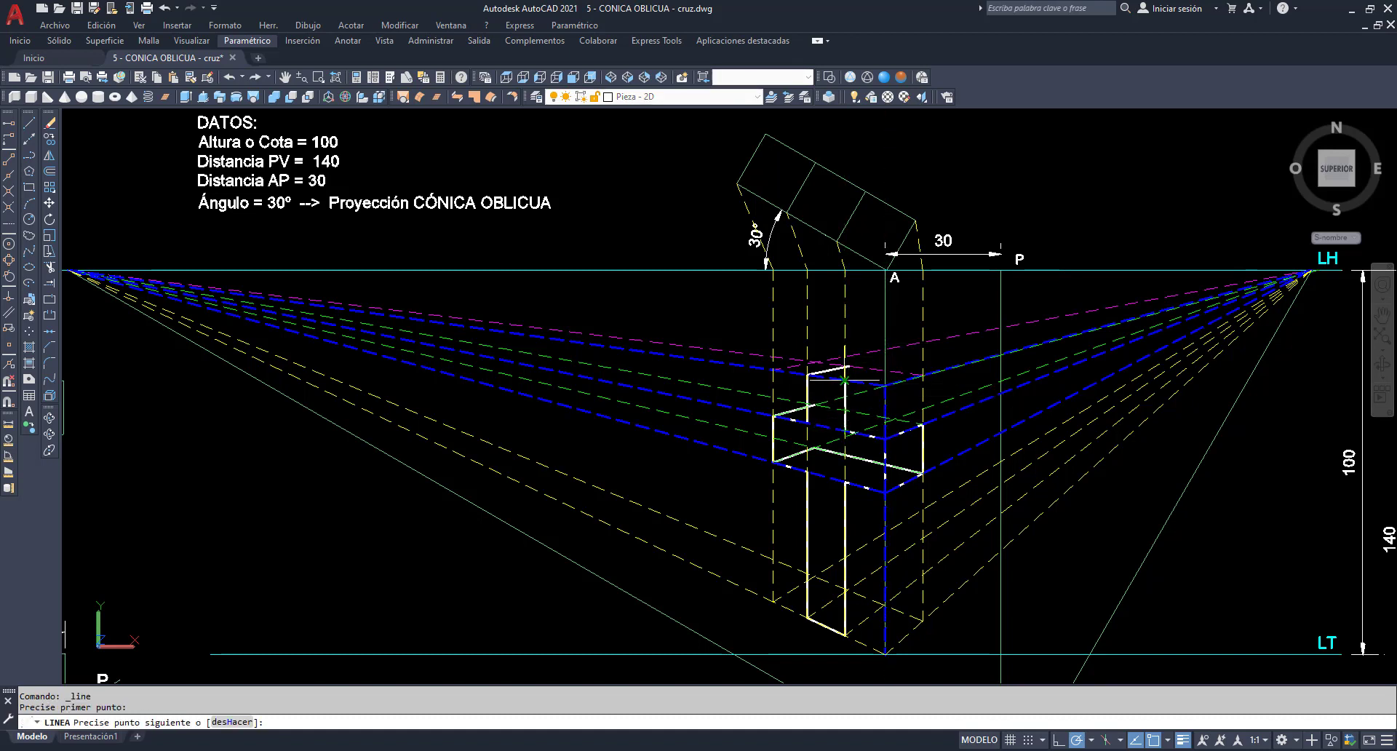
pyautogui.click(844, 380)
pyautogui.click(807, 374)
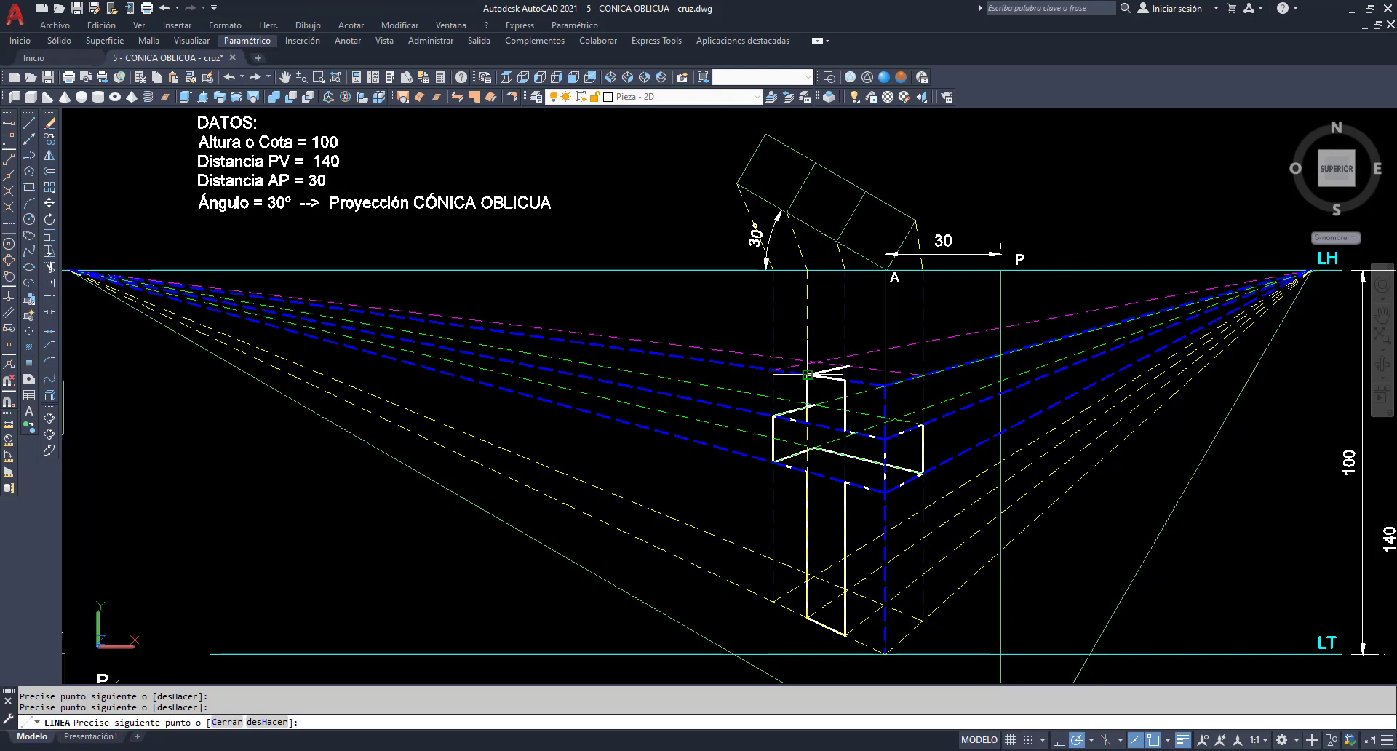
pyautogui.press('Return')
# Step: On layer aux 2, draw a guide from the arm's top to the LH vanishing point
pyautogui.click(756, 96)
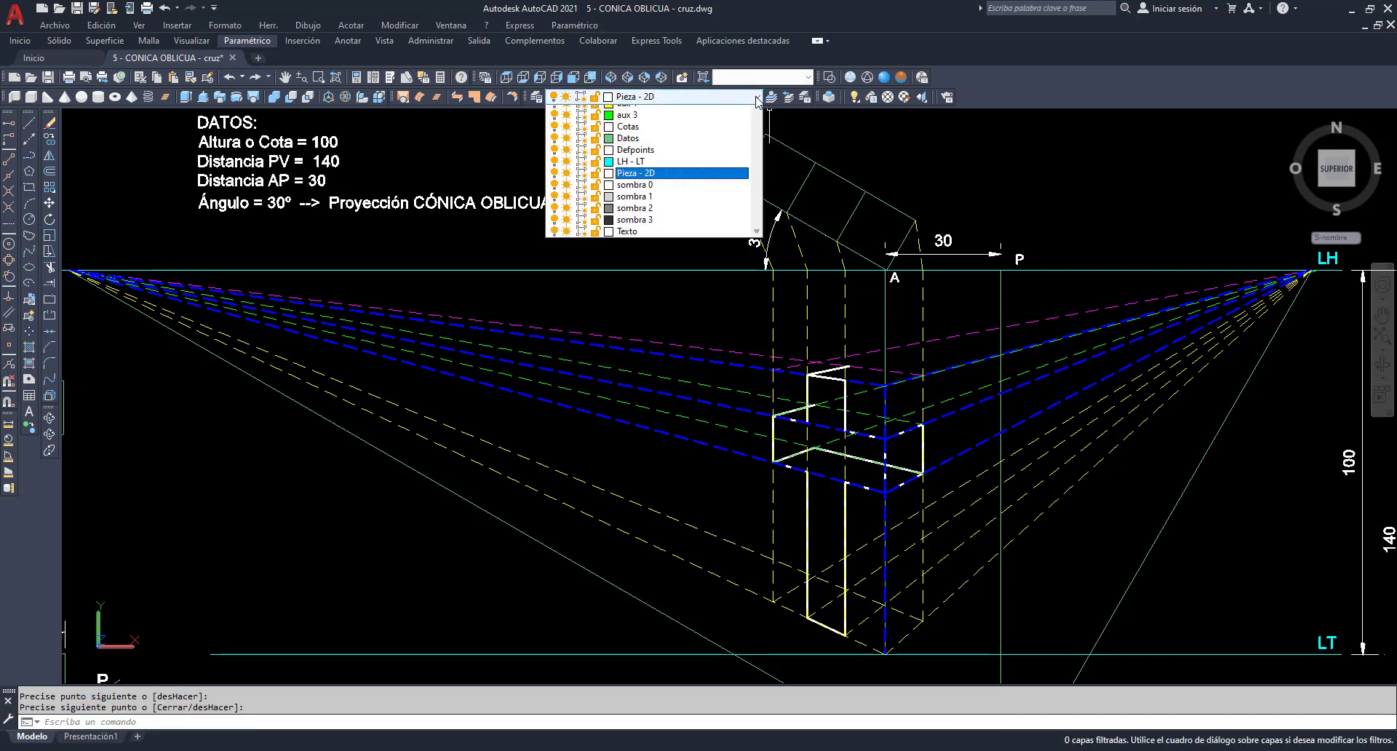
pyautogui.scroll(2, 684, 145)
pyautogui.click(684, 128)
pyautogui.write('L')
pyautogui.press('Return')
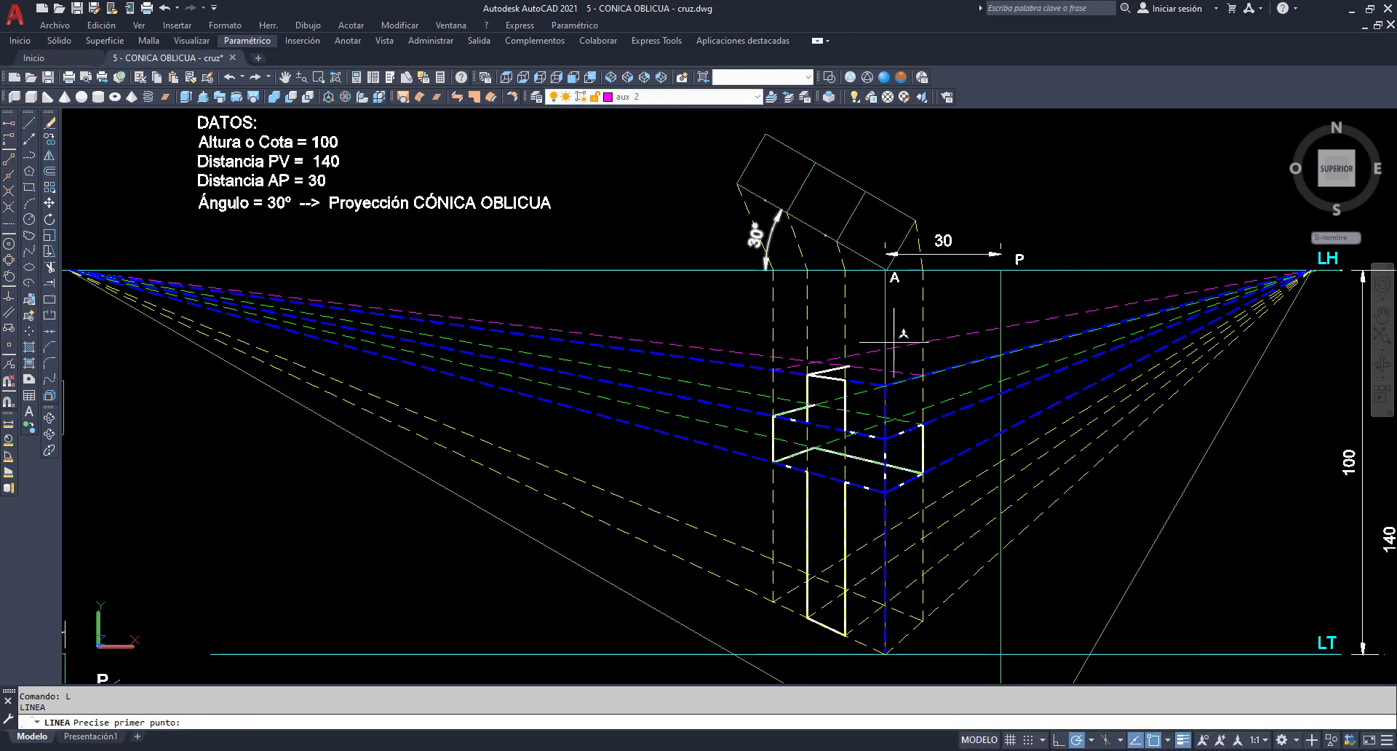
pyautogui.click(848, 367)
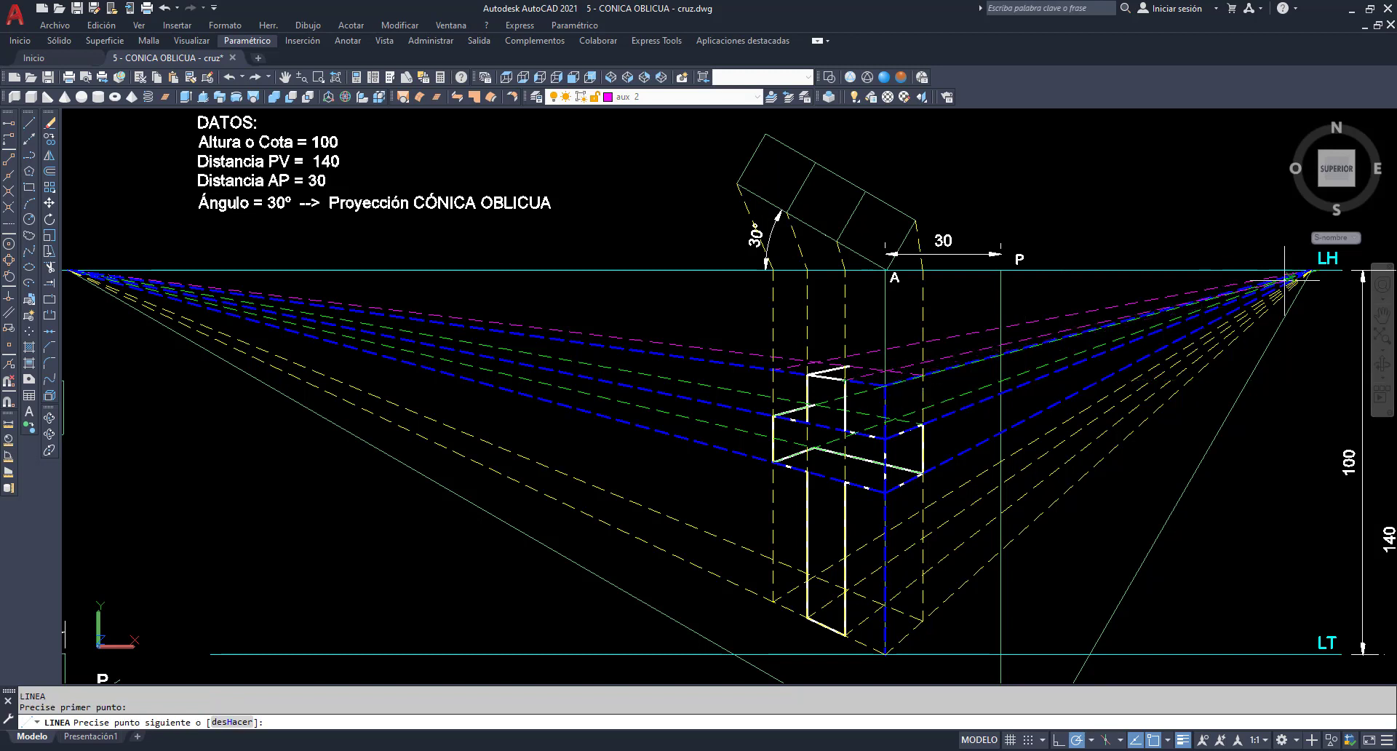
pyautogui.click(1318, 269)
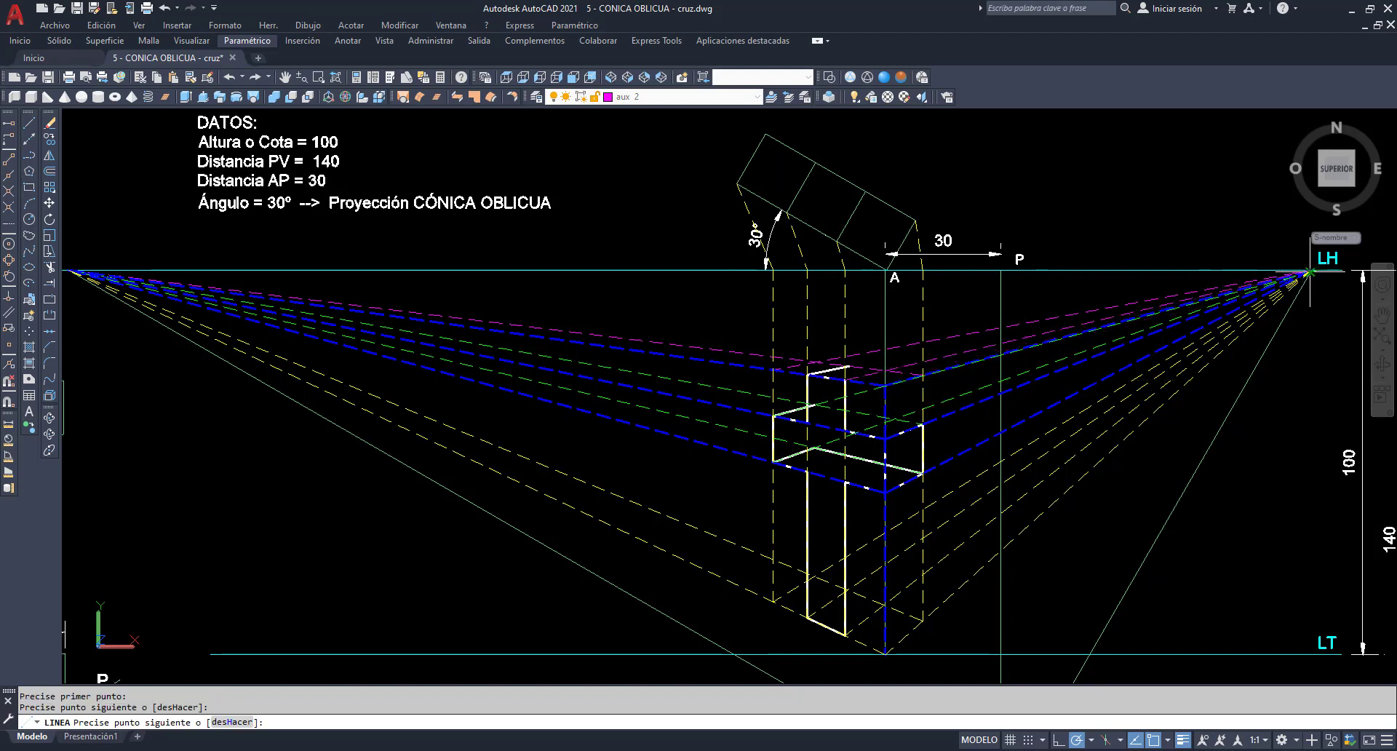
pyautogui.press('Return')
# Step: Back on layer Pieza - 2D, draw the right arm's top edges to its front and right corners
pyautogui.click(654, 96)
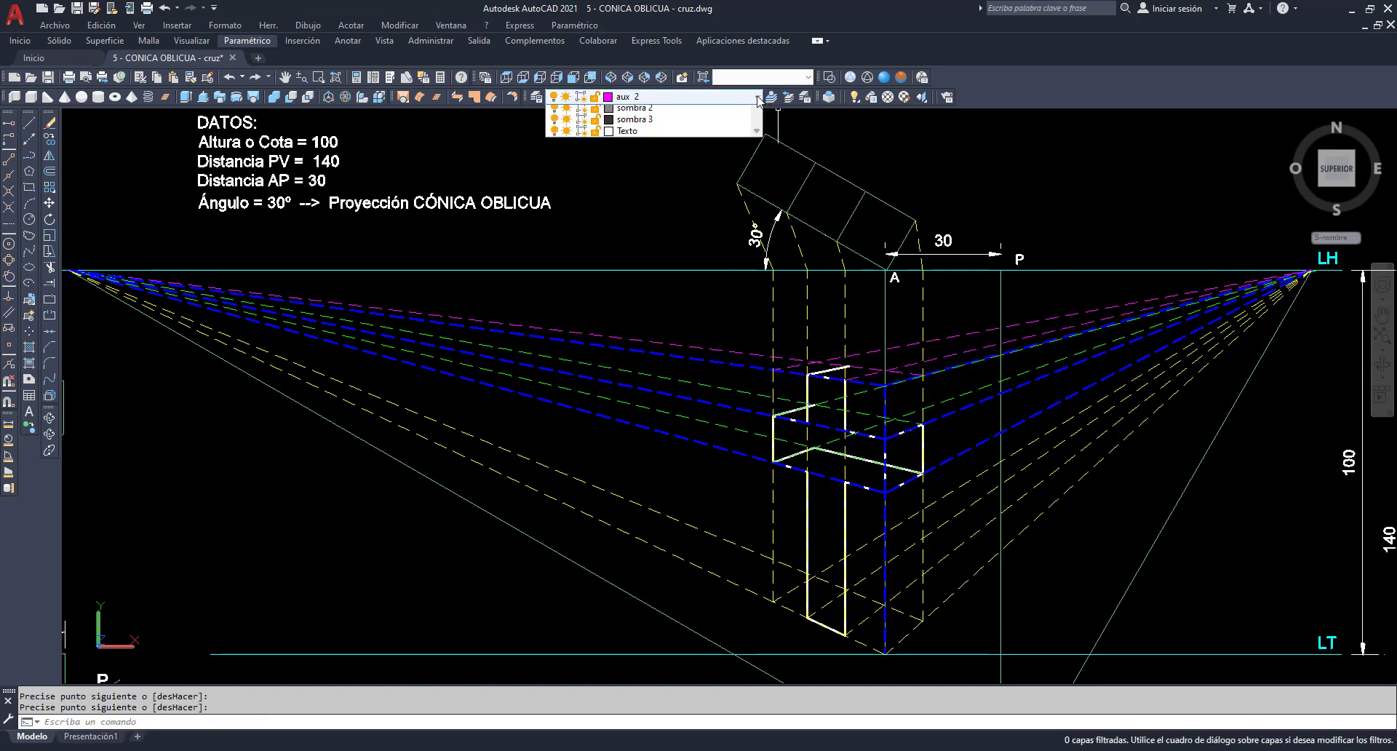
pyautogui.click(680, 211)
pyautogui.write('L')
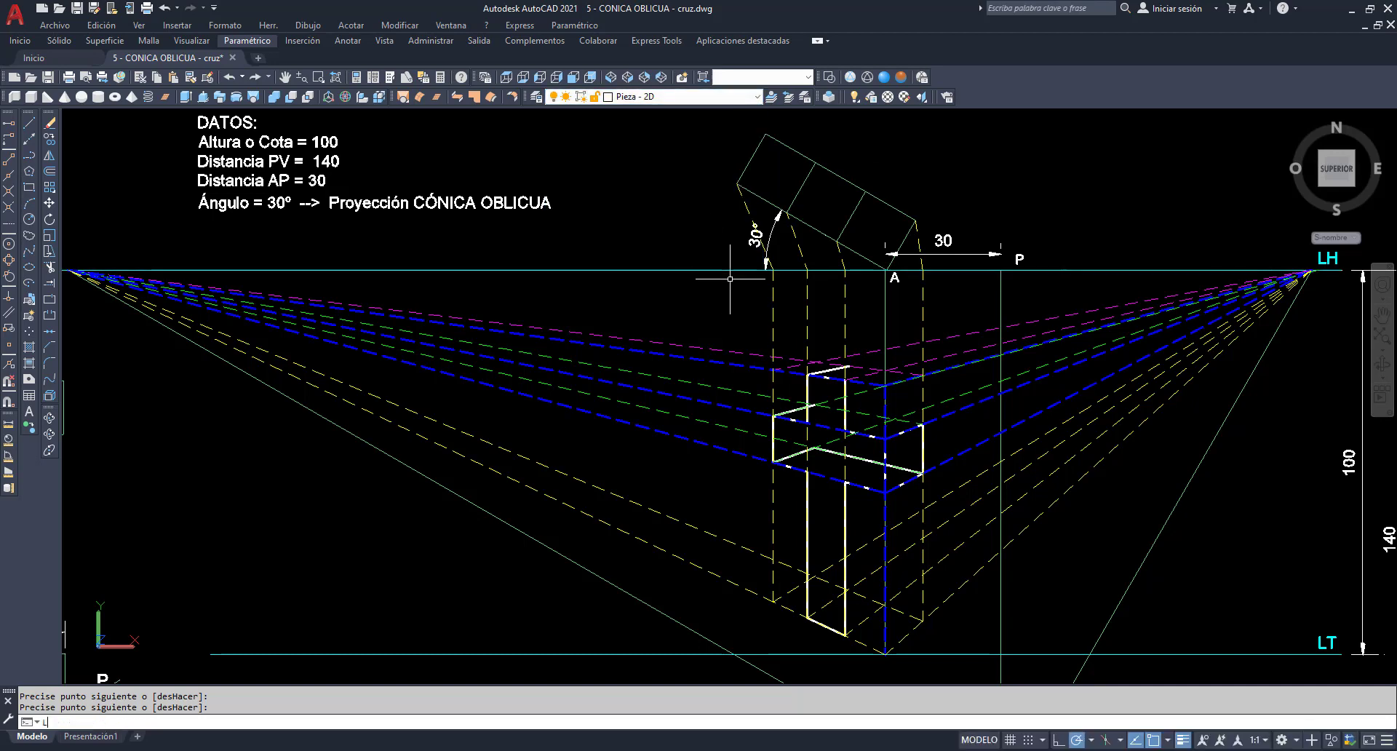
pyautogui.press('Return')
pyautogui.click(885, 370)
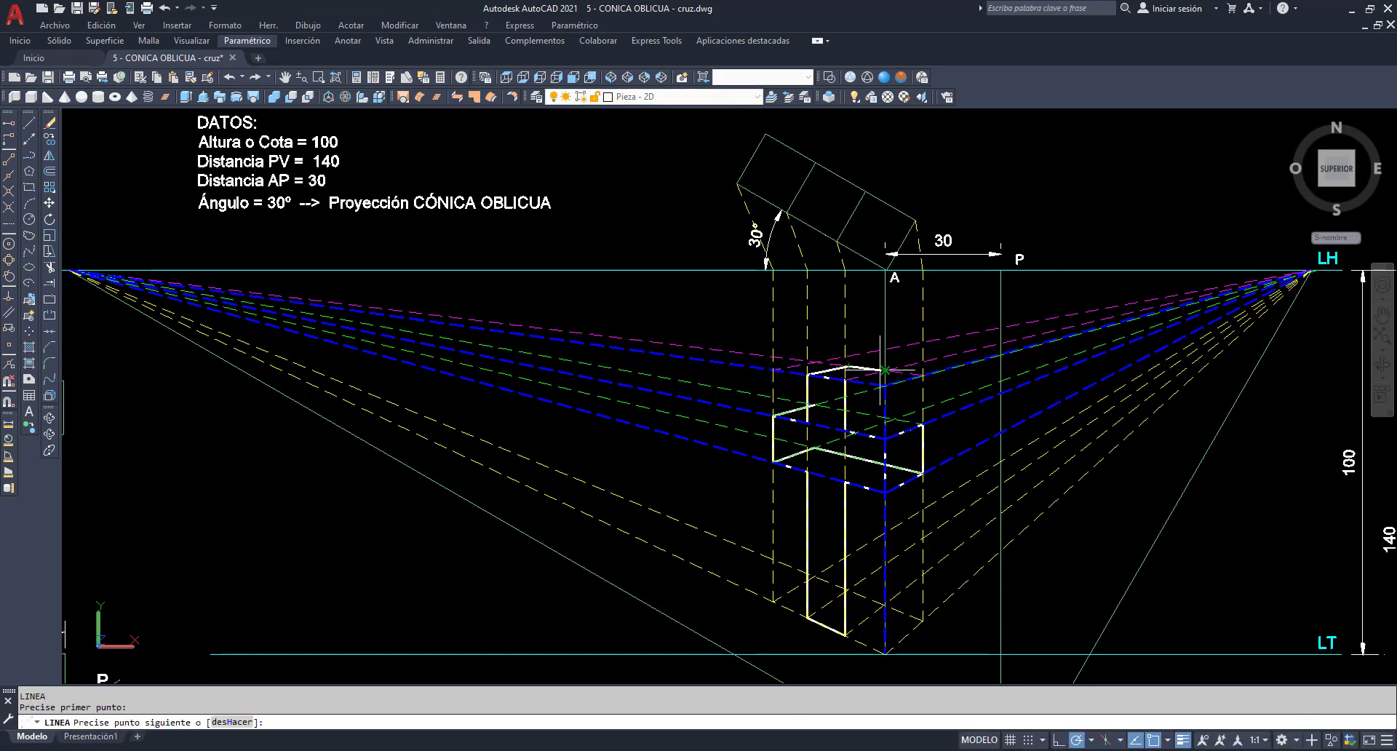
pyautogui.click(845, 379)
pyautogui.press('Return')
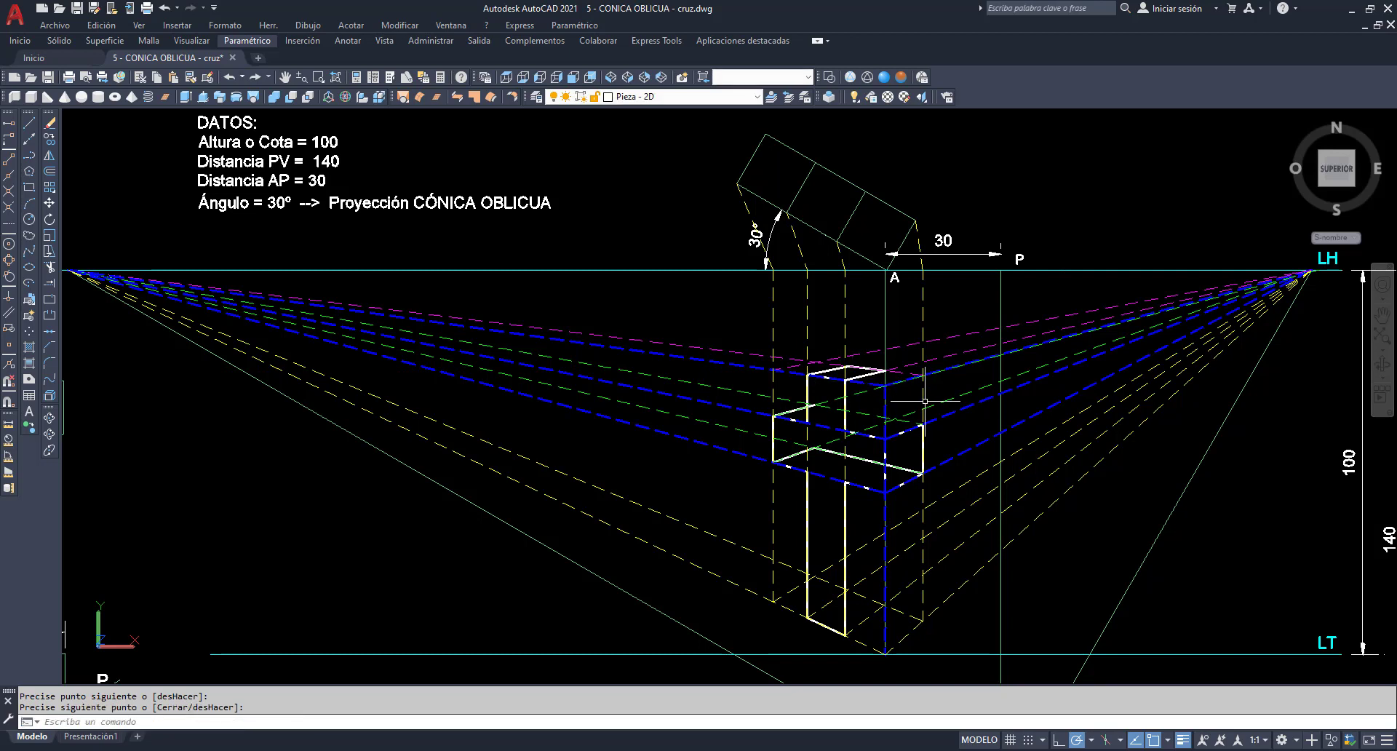
pyautogui.press('Return')
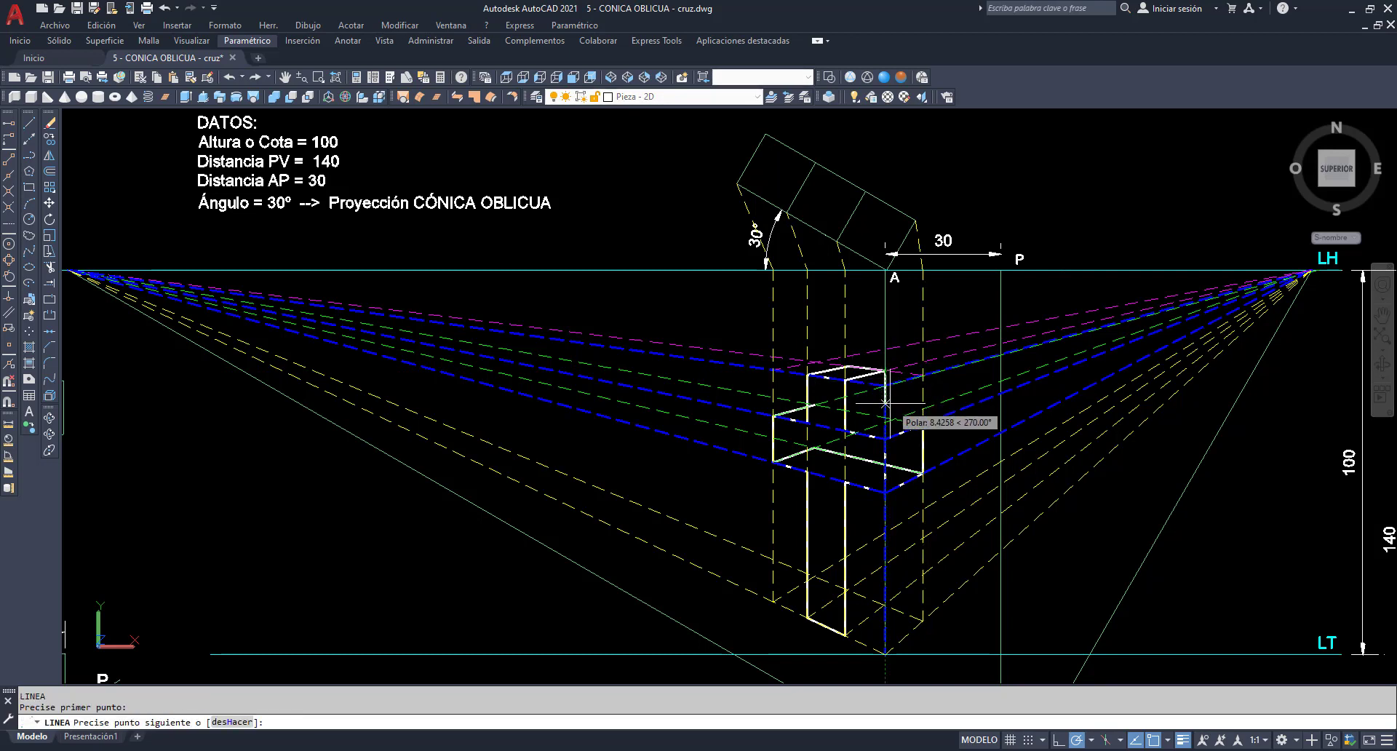
pyautogui.click(885, 371)
pyautogui.click(923, 424)
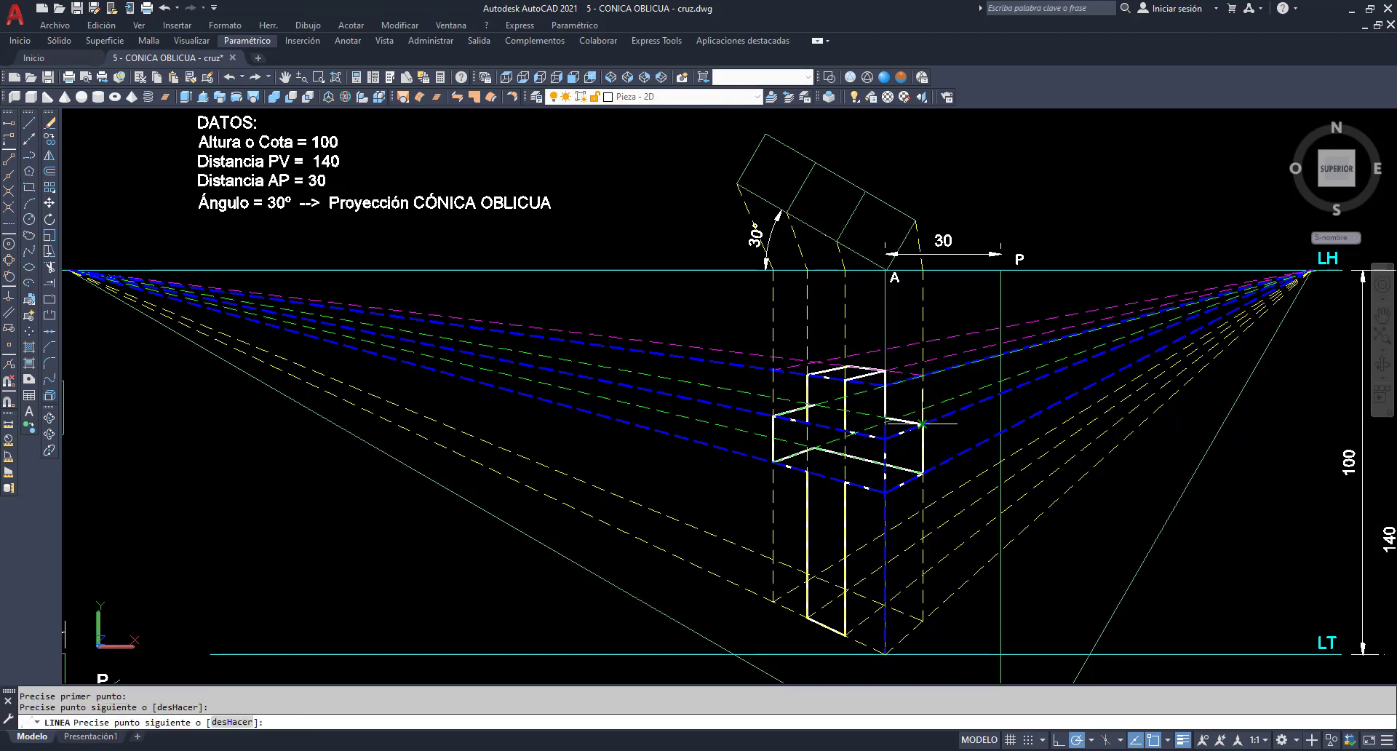
pyautogui.press('Return')
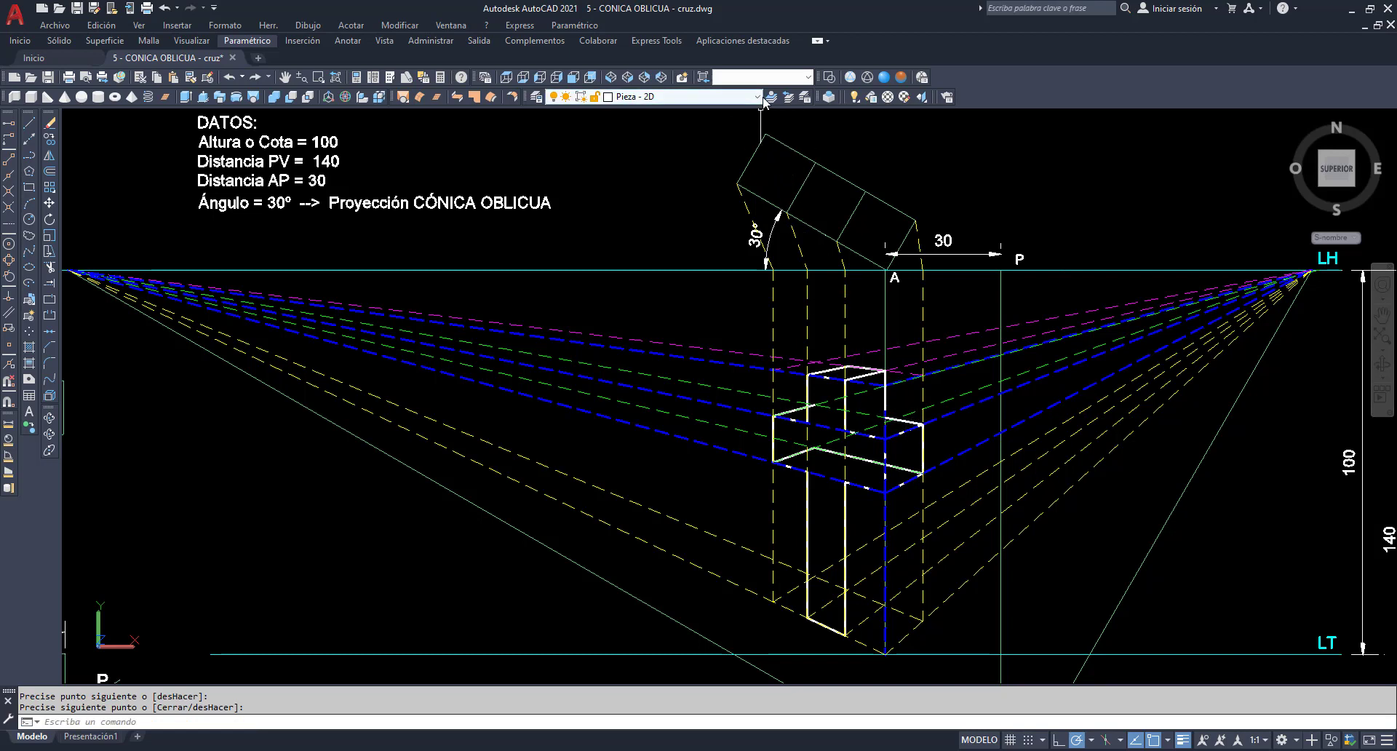
pyautogui.click(684, 96)
# Step: Turn off the altura and other construction layers, then erase two interior lines of the cross
pyautogui.click(555, 123)
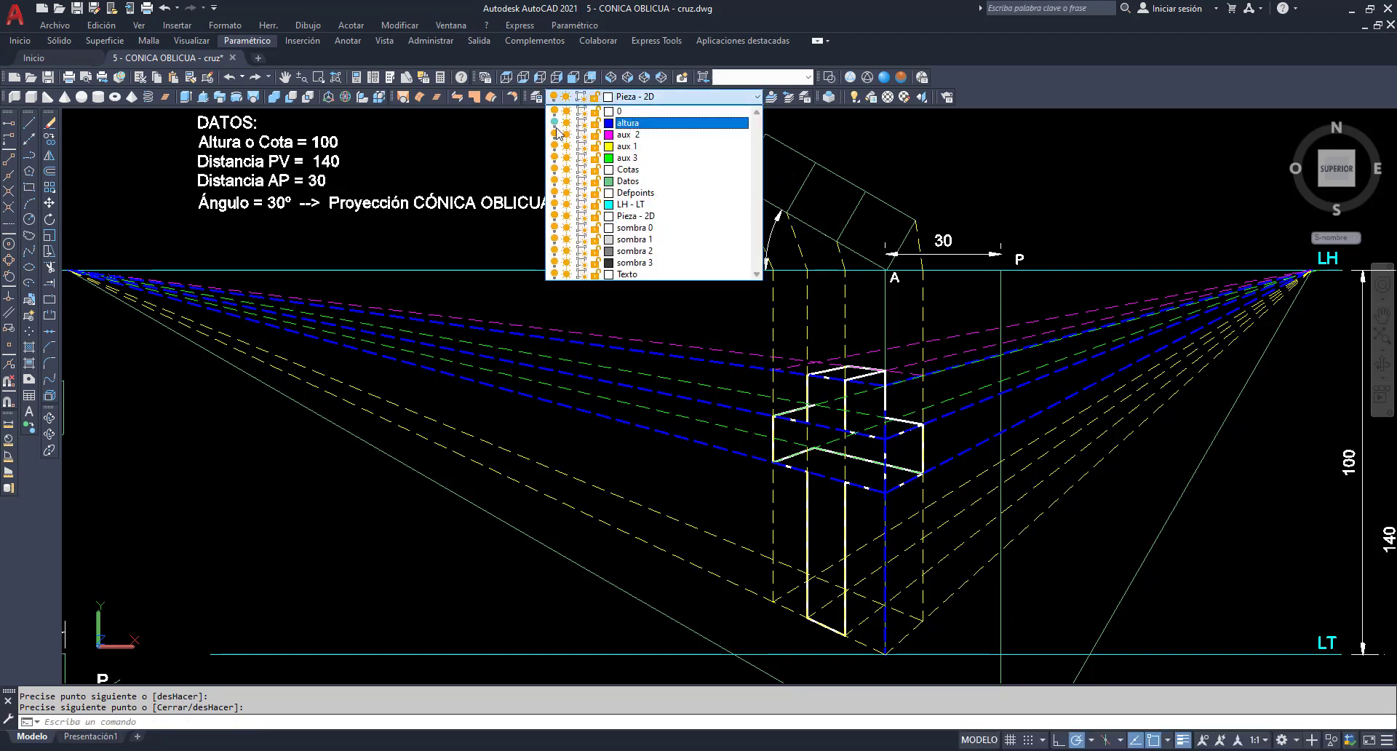
pyautogui.click(582, 190)
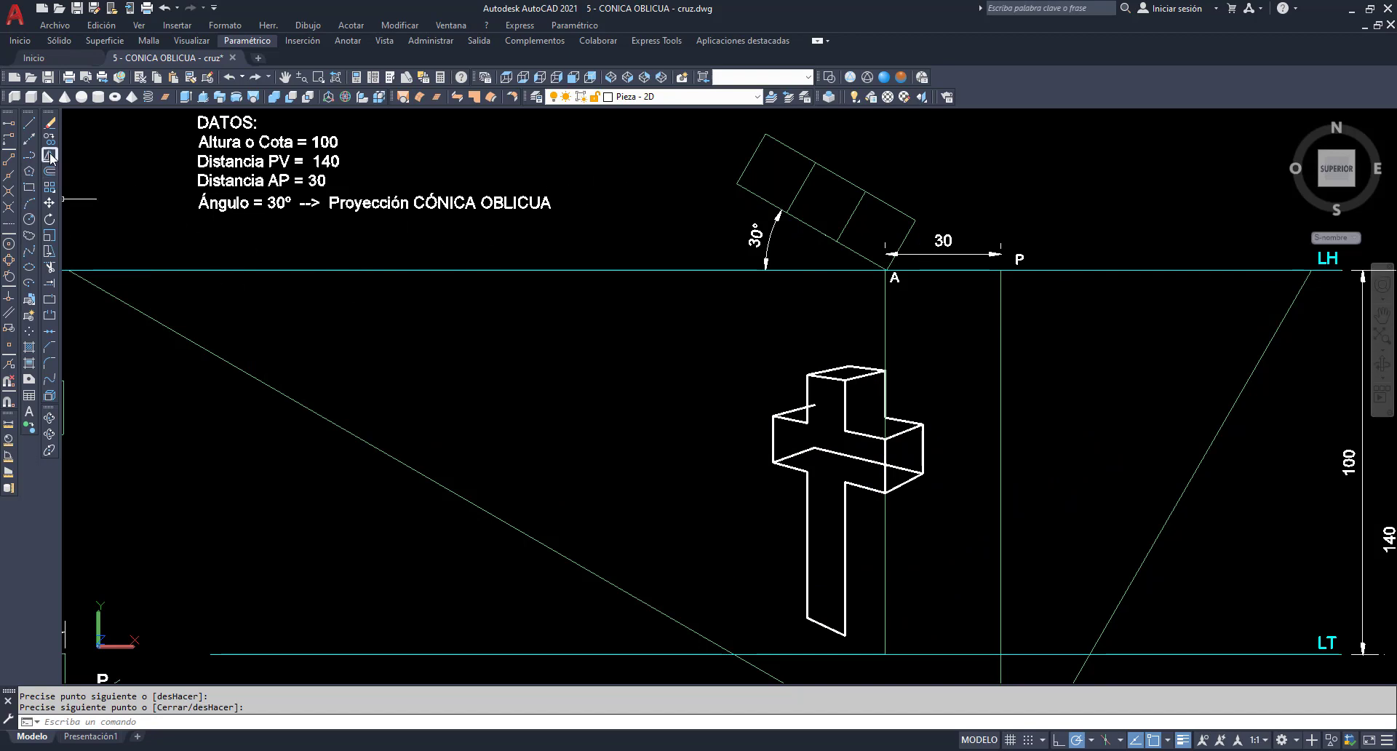
pyautogui.click(48, 125)
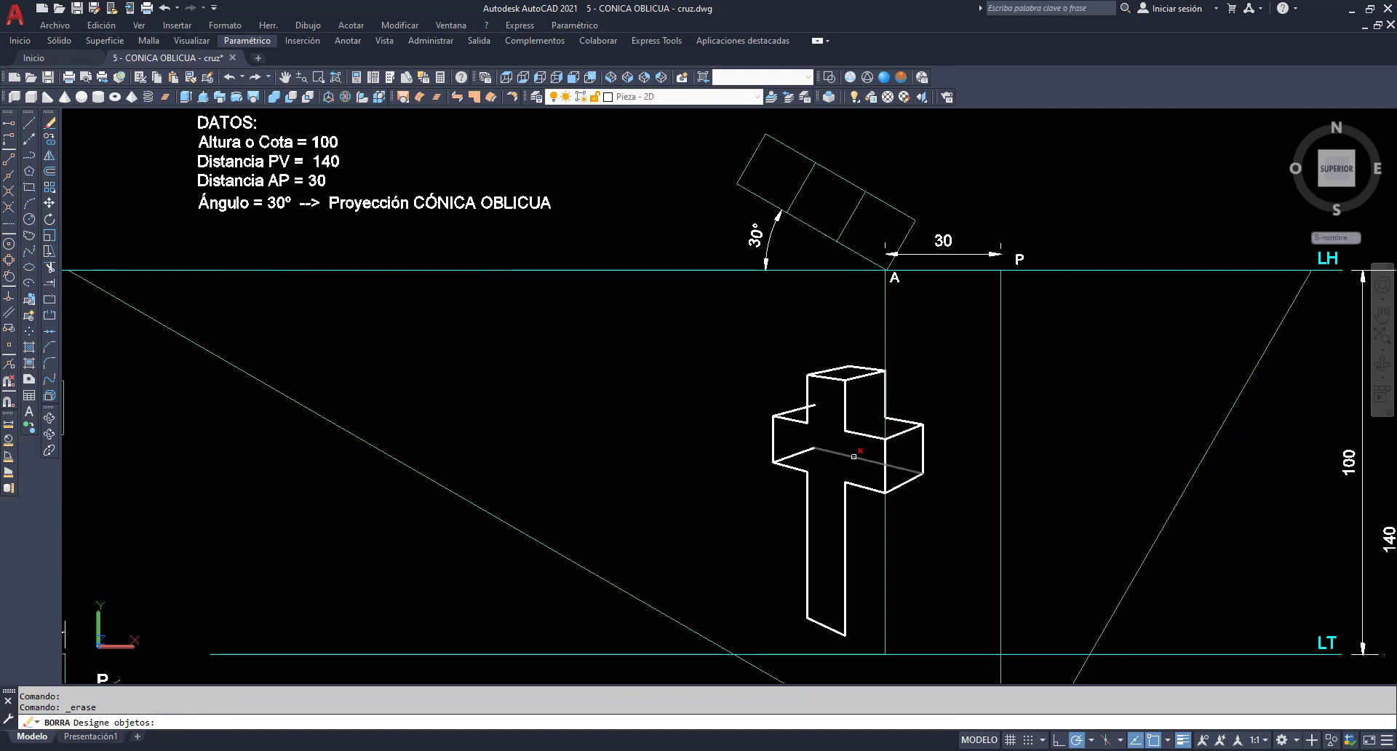
pyautogui.click(853, 456)
pyautogui.click(809, 447)
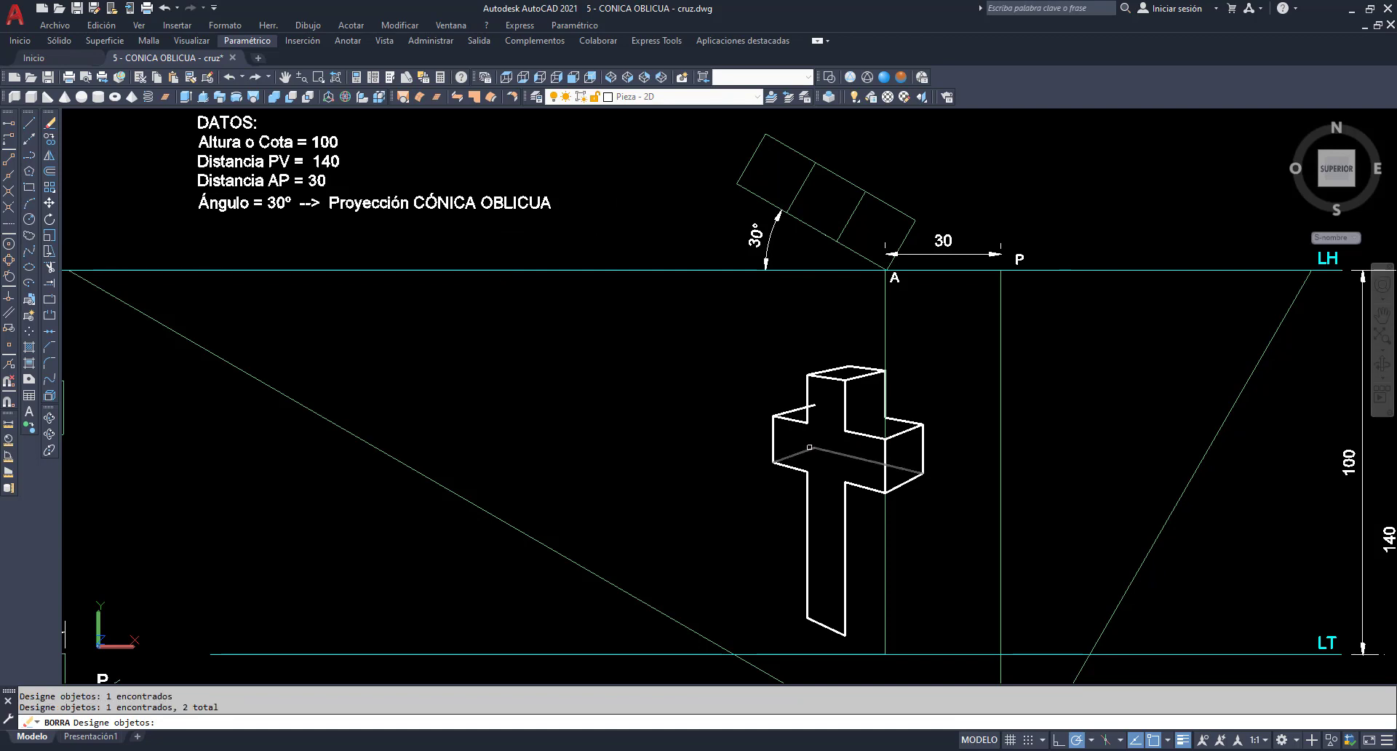
pyautogui.press('Return')
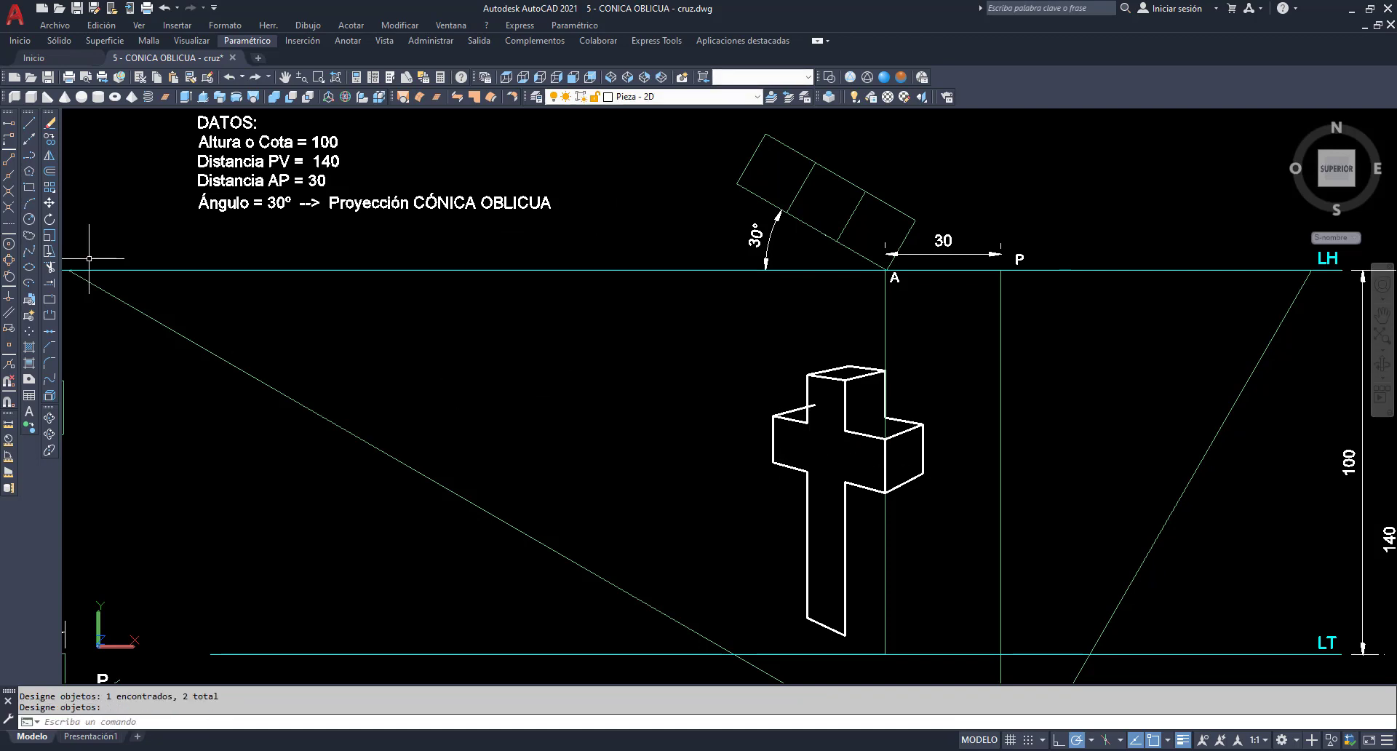
# Step: Trim the stray stub off the cross's left arm
pyautogui.click(50, 267)
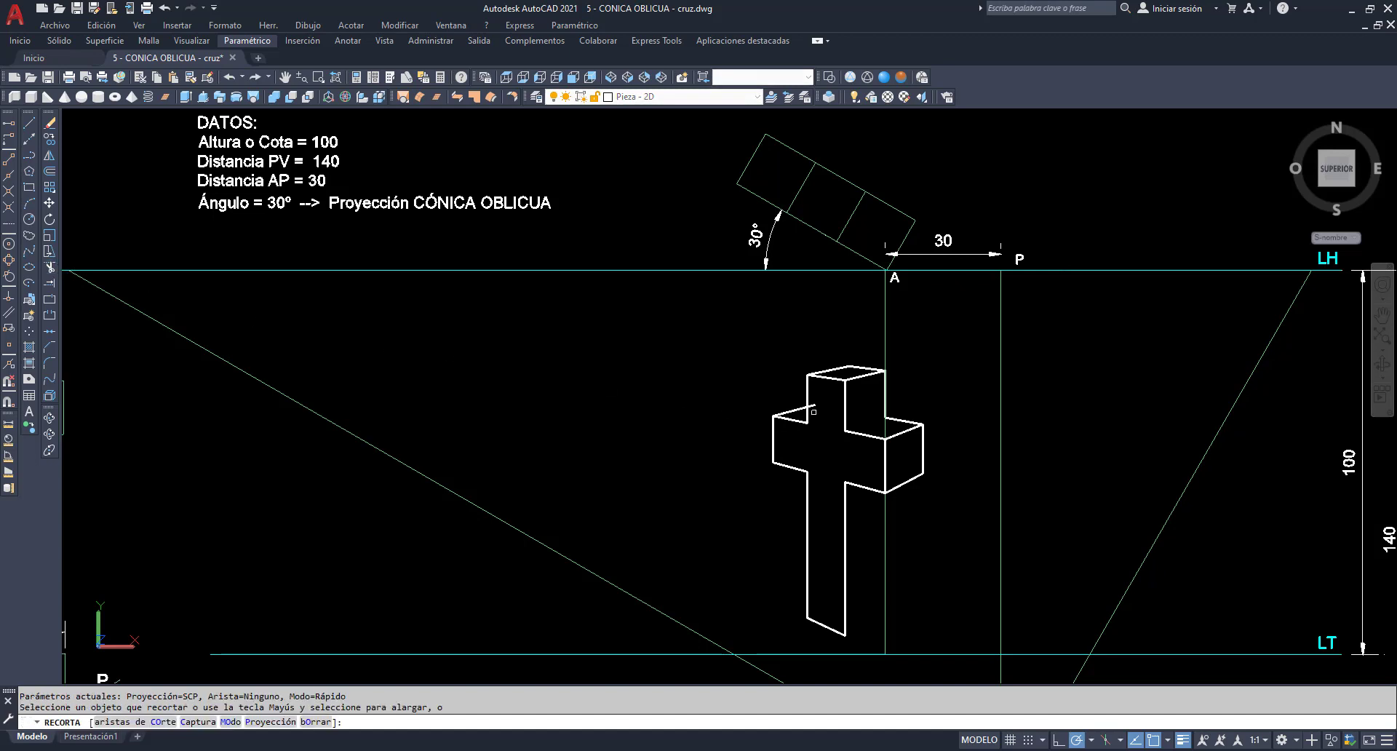
pyautogui.click(813, 409)
pyautogui.press('Return')
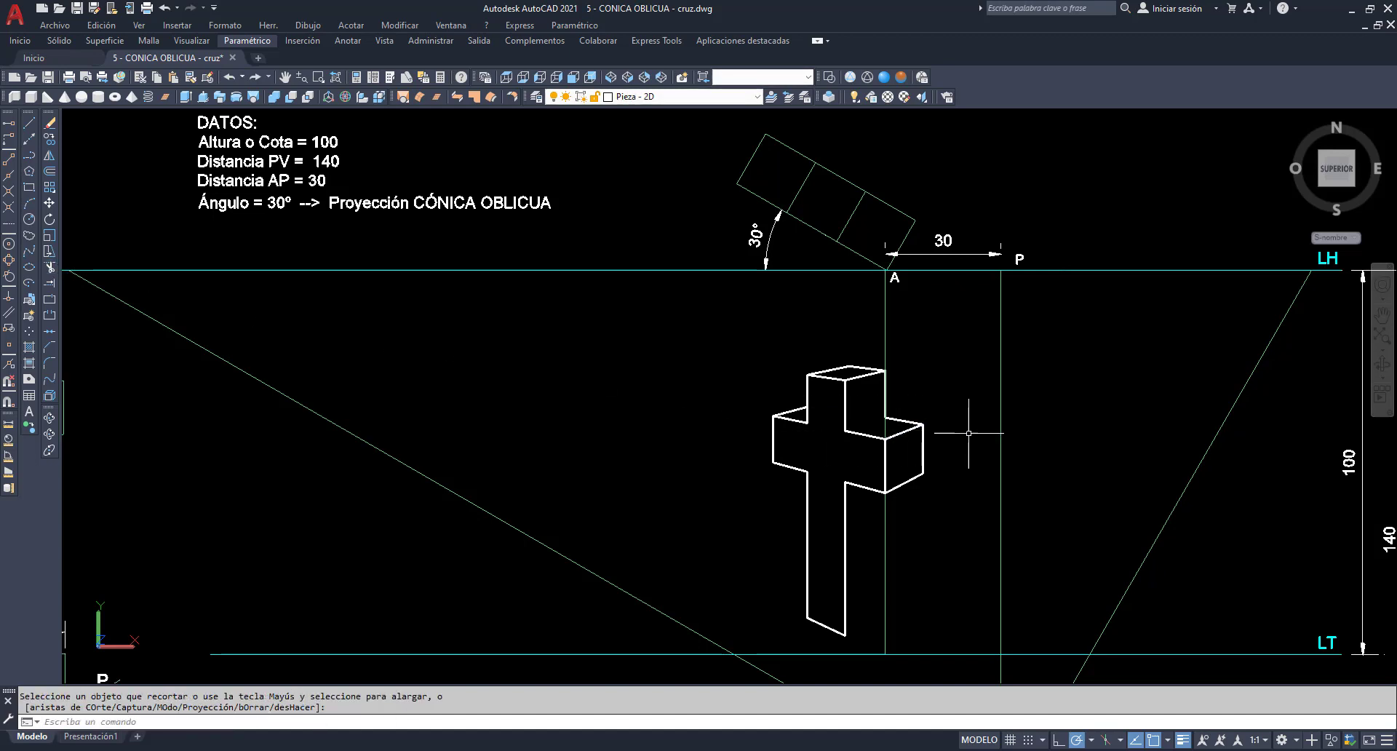
# Step: Draw the stem's bottom edge and its vertical right edge up to the cross outline
pyautogui.write('l')
pyautogui.press('Return')
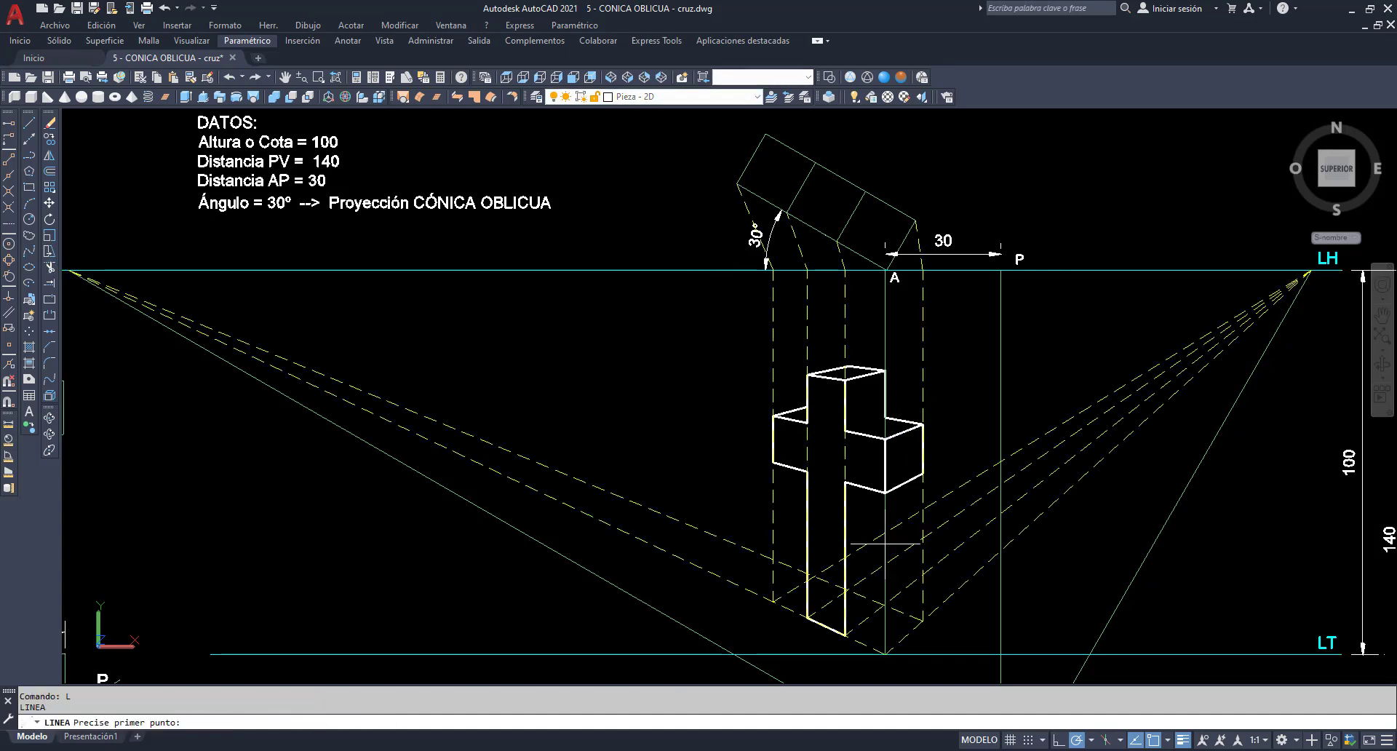
pyautogui.click(844, 635)
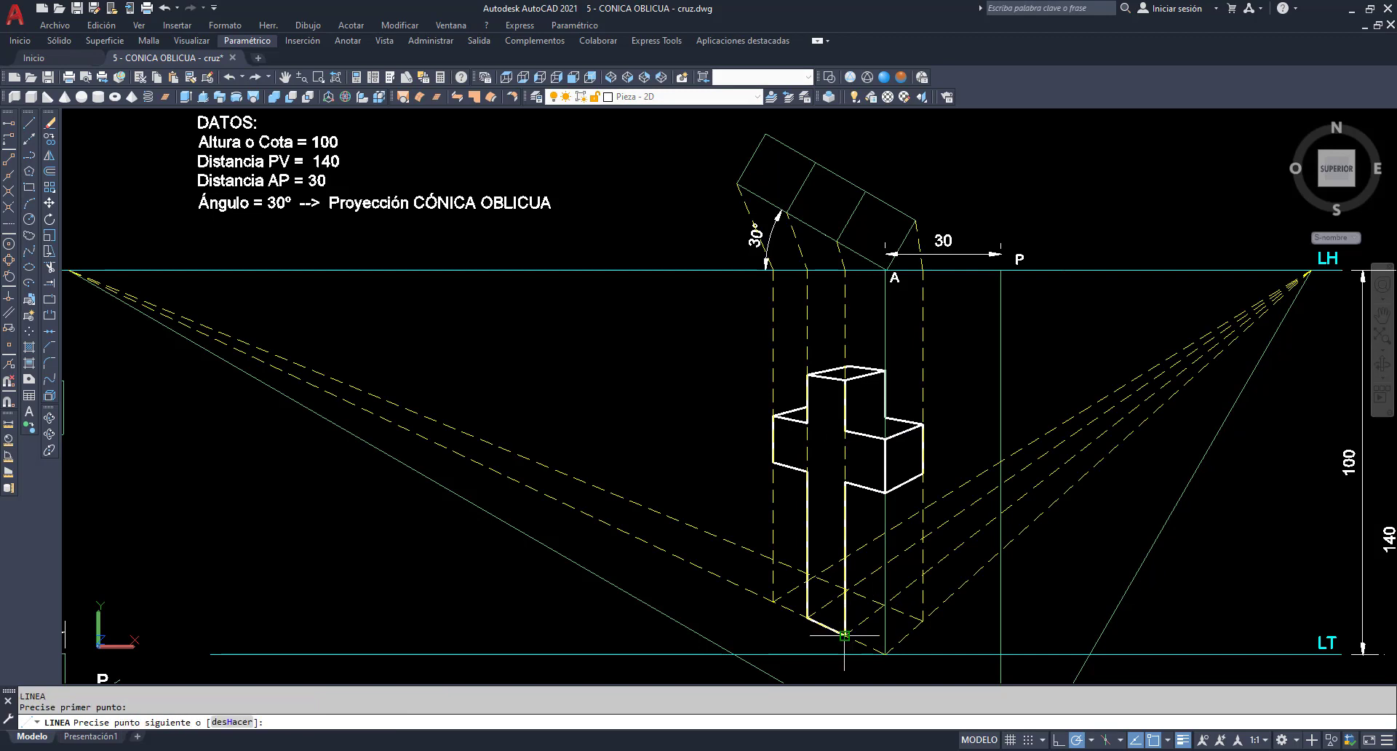
pyautogui.click(878, 591)
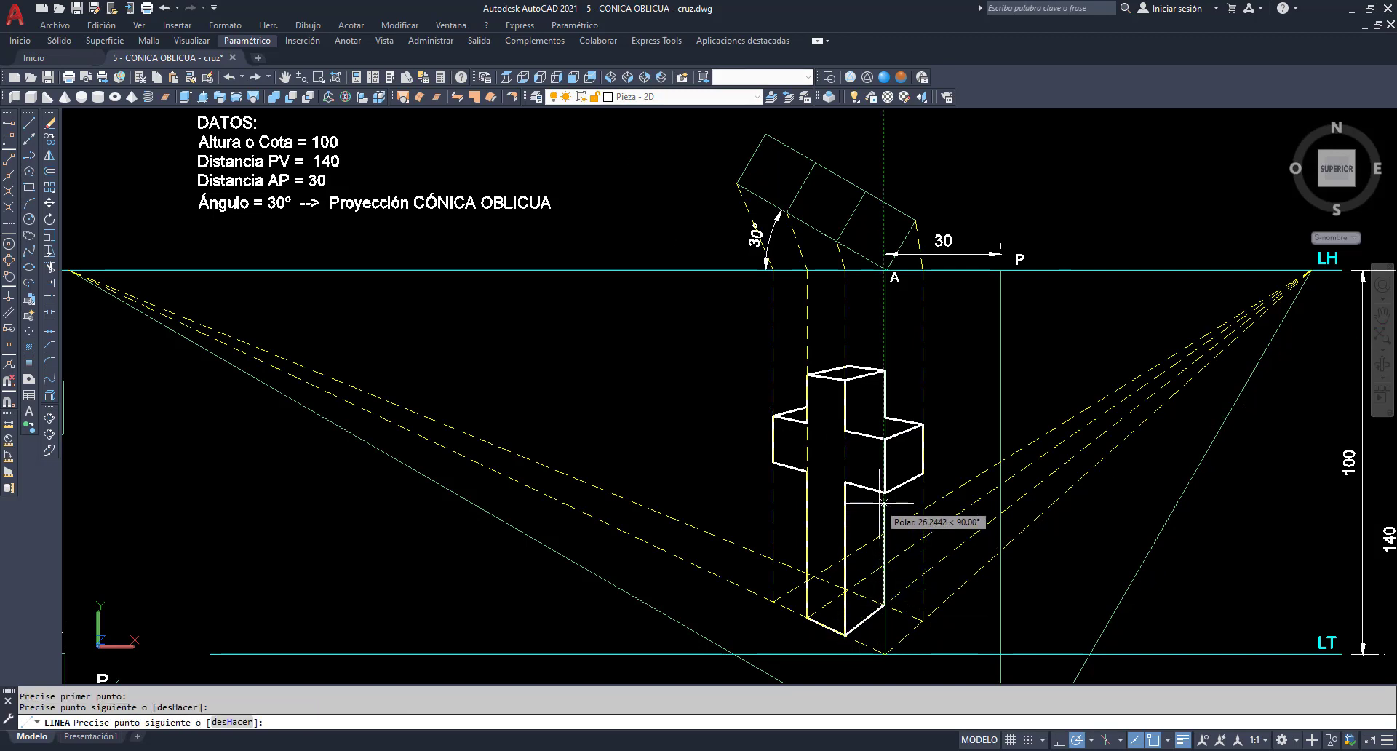
pyautogui.click(882, 493)
pyautogui.press('Return')
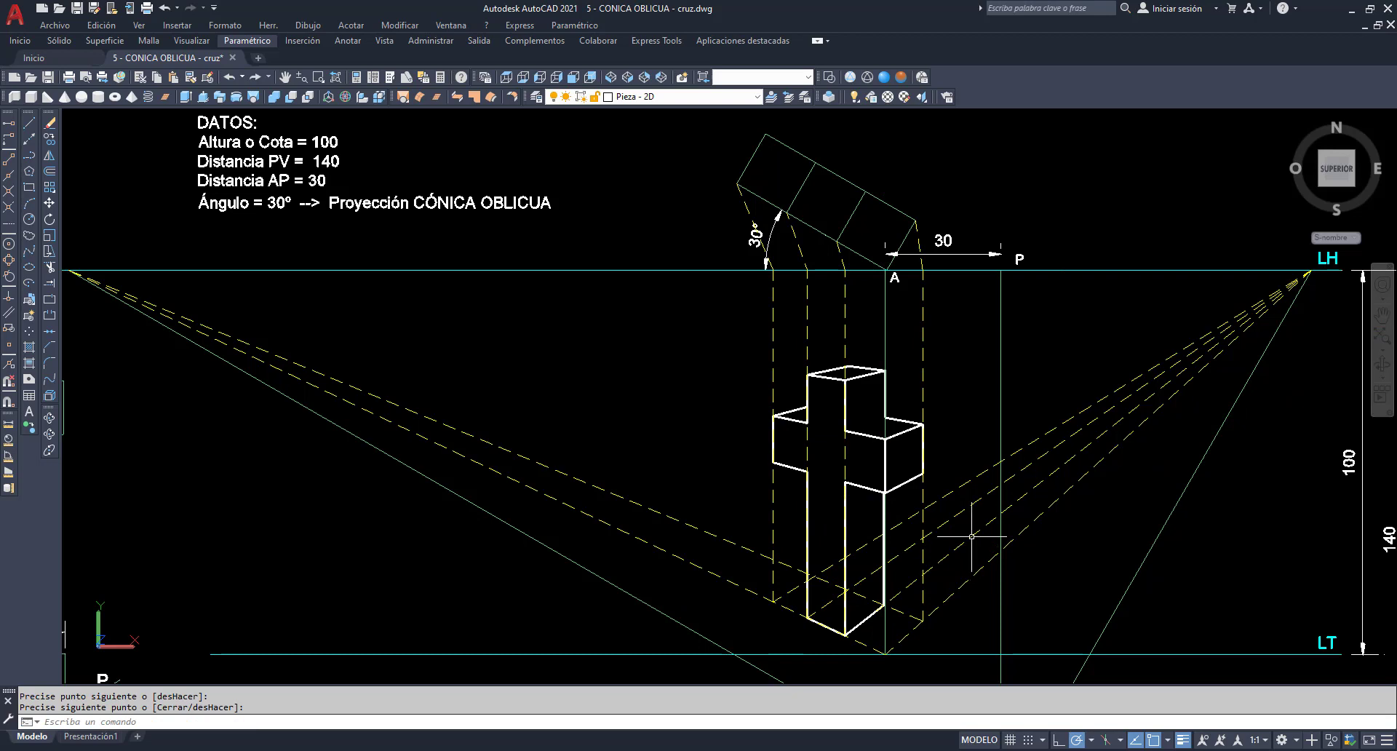
# Step: Draw the joint line from the cross centre to the right arm's corner
pyautogui.press('Return')
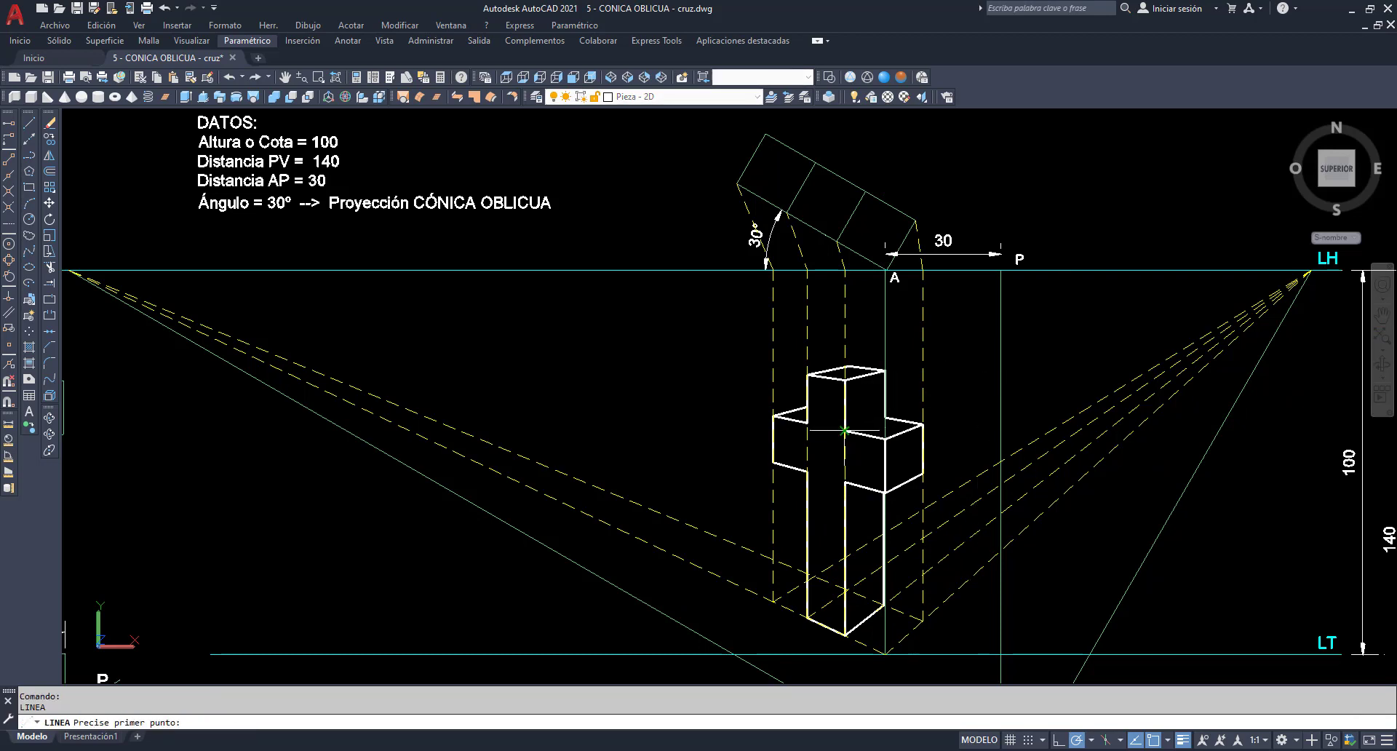
pyautogui.click(844, 430)
pyautogui.click(884, 417)
pyautogui.press('Return')
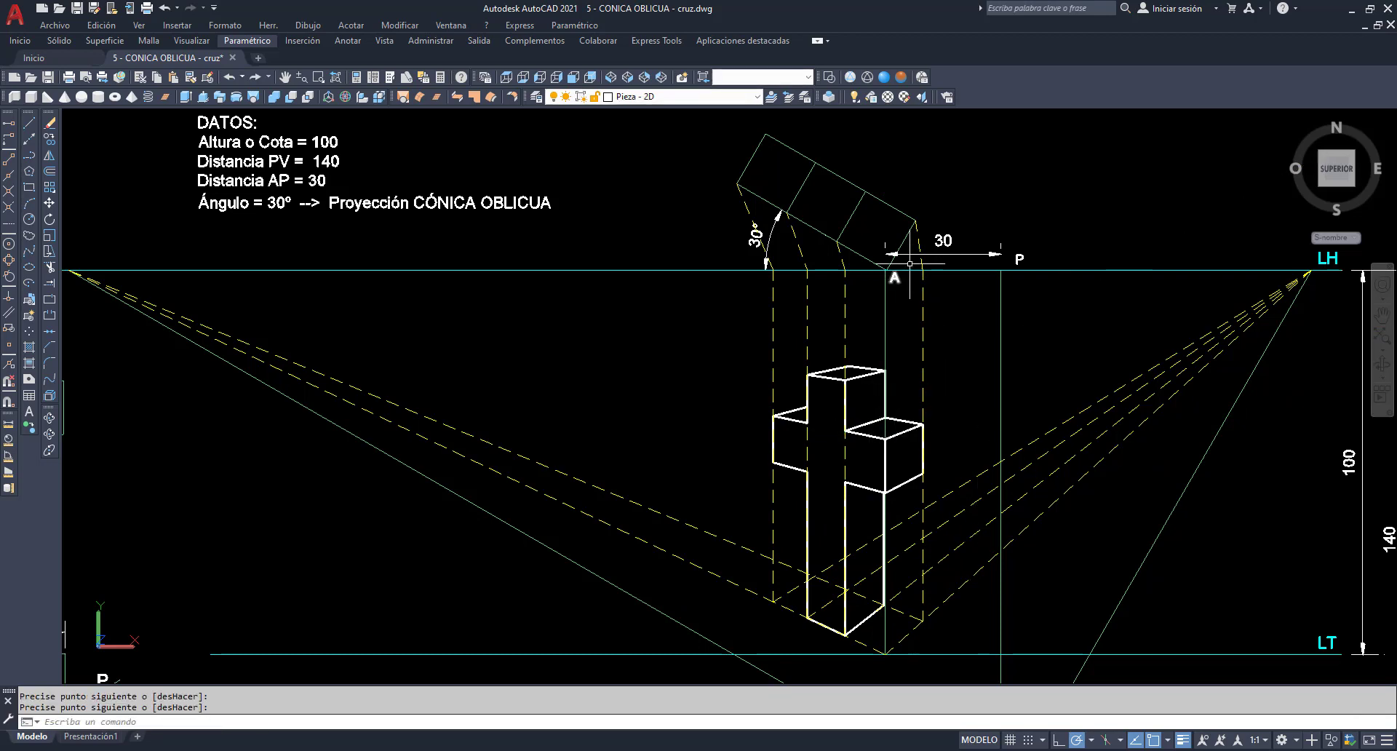
pyautogui.click(757, 97)
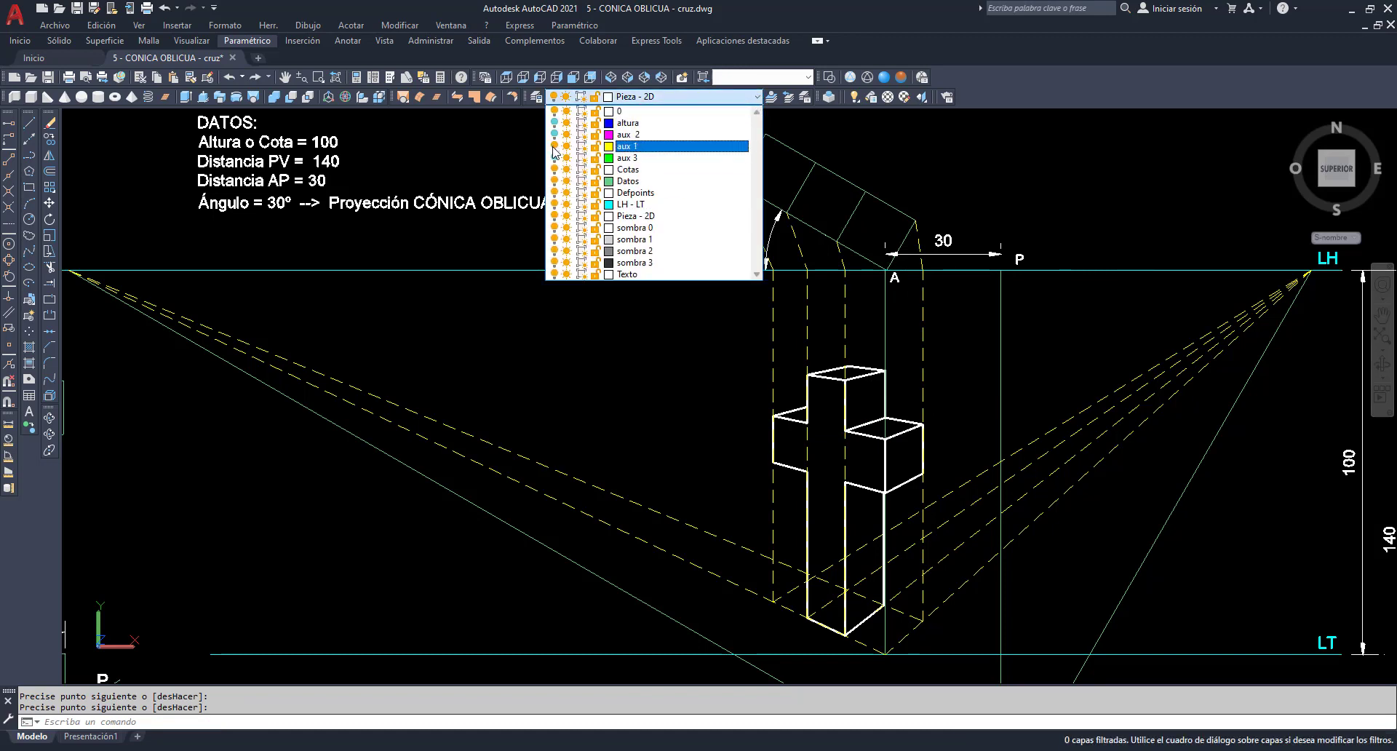
# Step: On layer sombra 0, SOLID-hatch the top faces of the upright, left arm and right arm
pyautogui.click(667, 227)
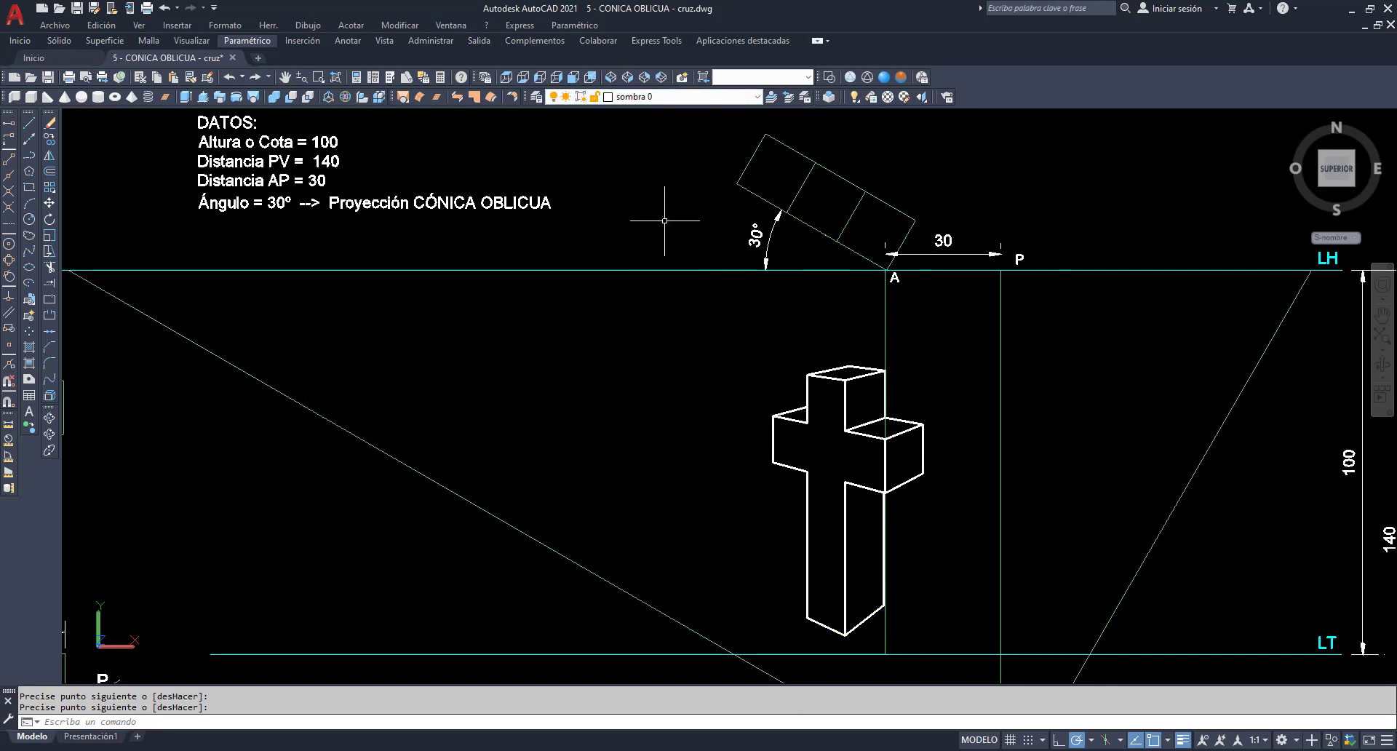
pyautogui.click(29, 348)
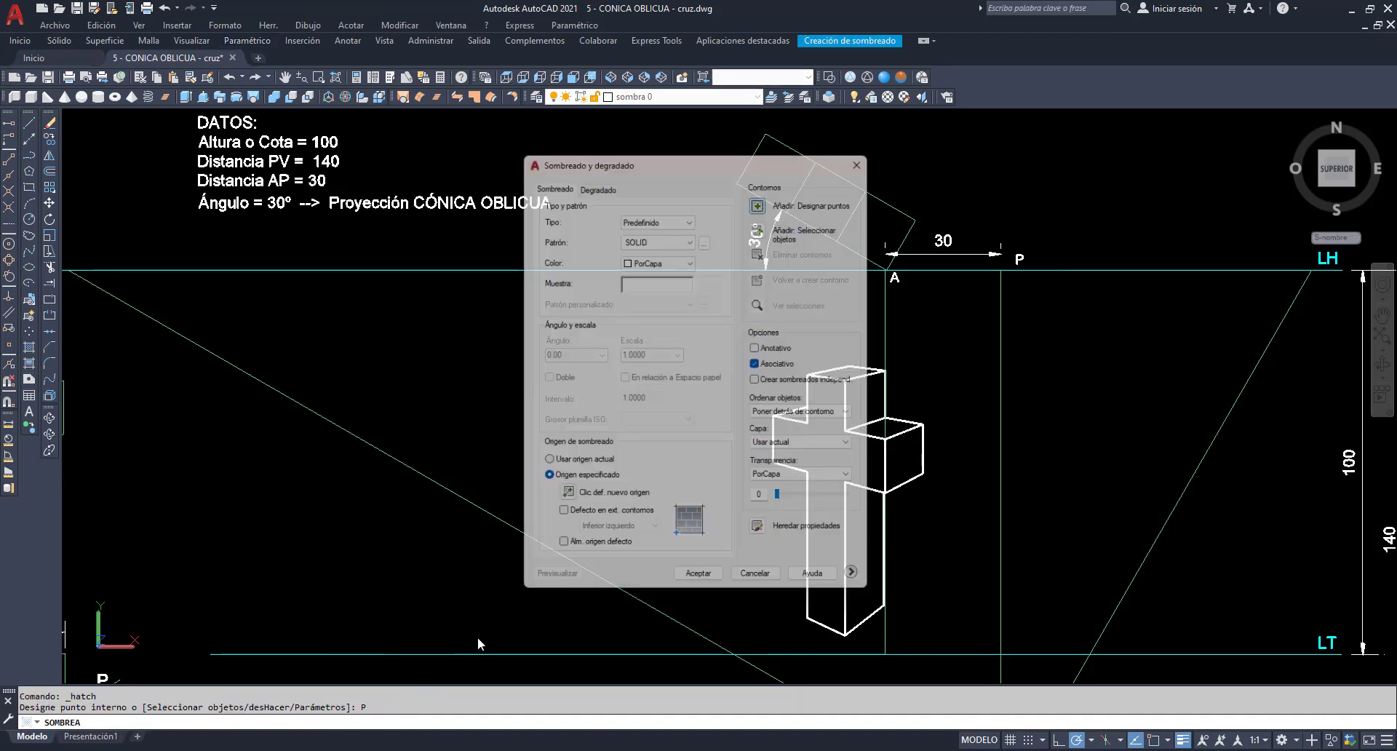
pyautogui.click(657, 281)
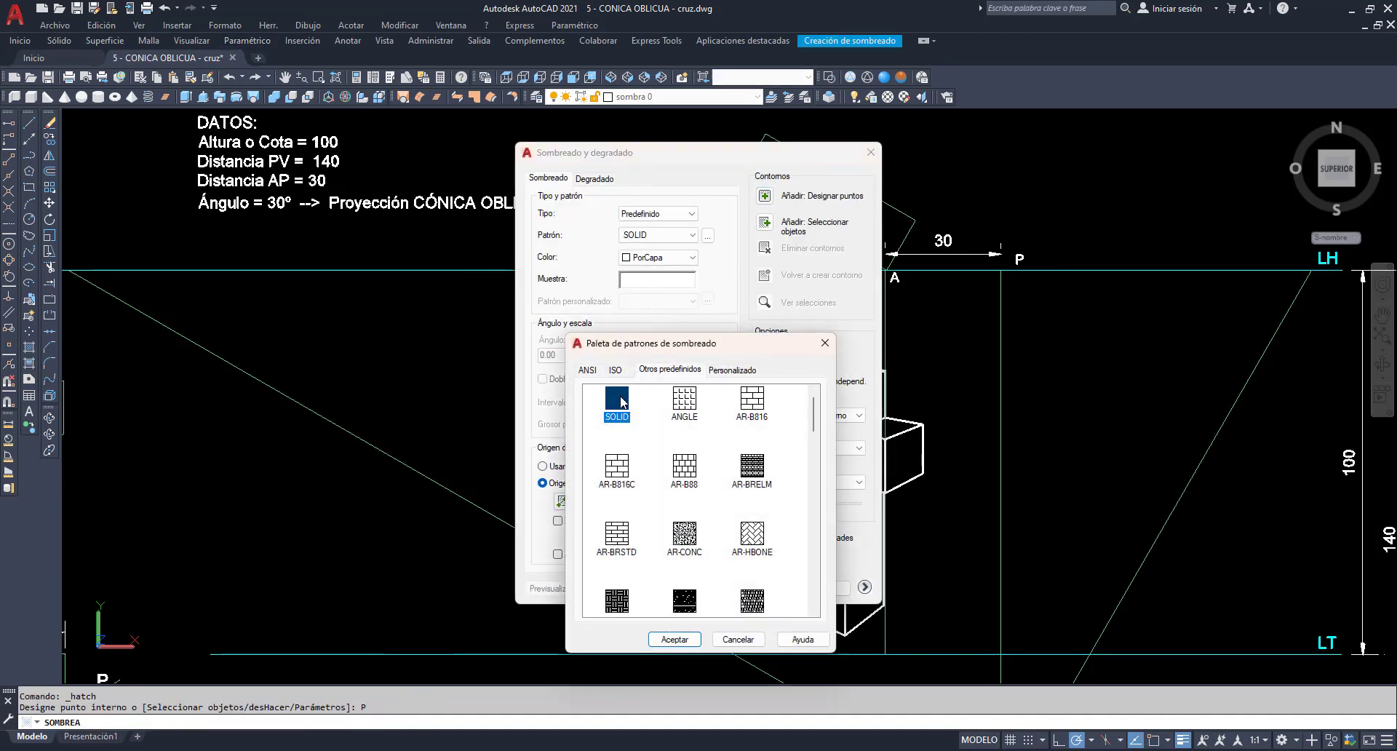
pyautogui.click(674, 640)
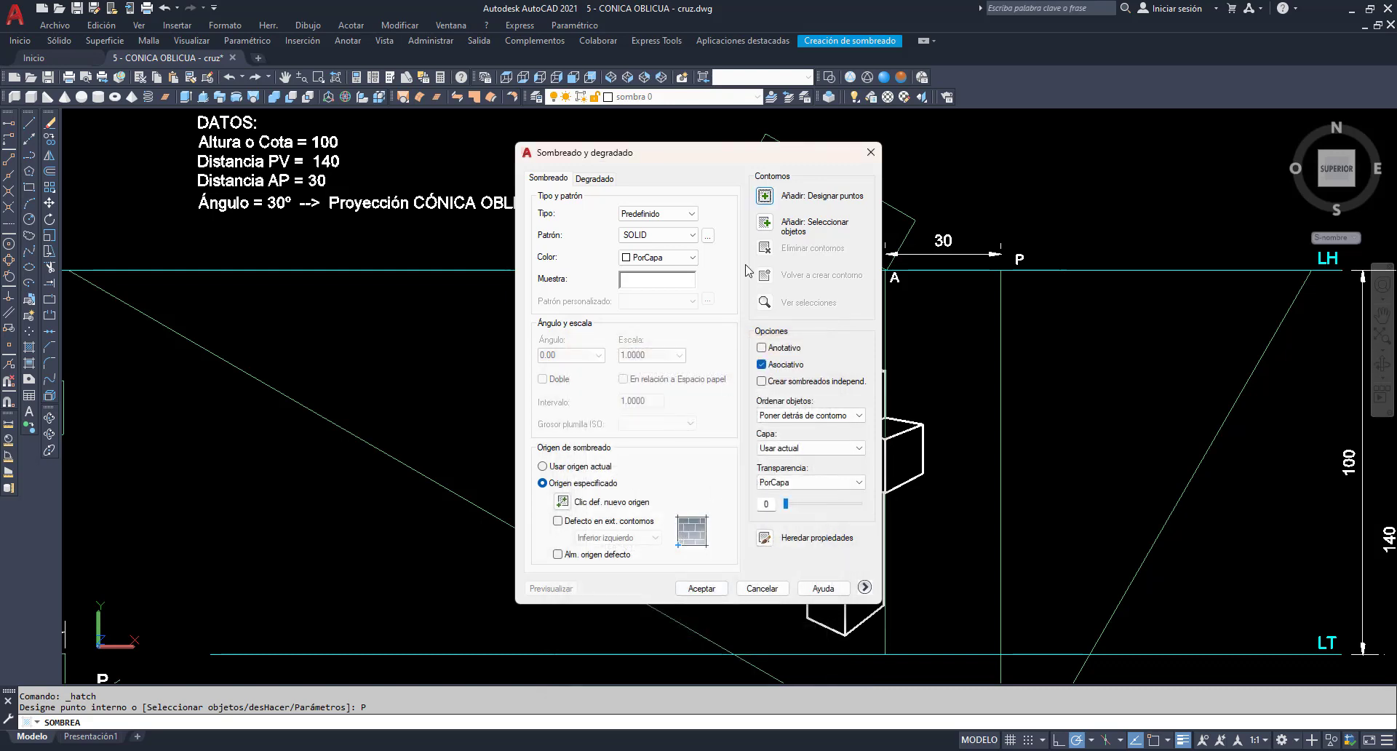
pyautogui.click(764, 196)
pyautogui.click(842, 373)
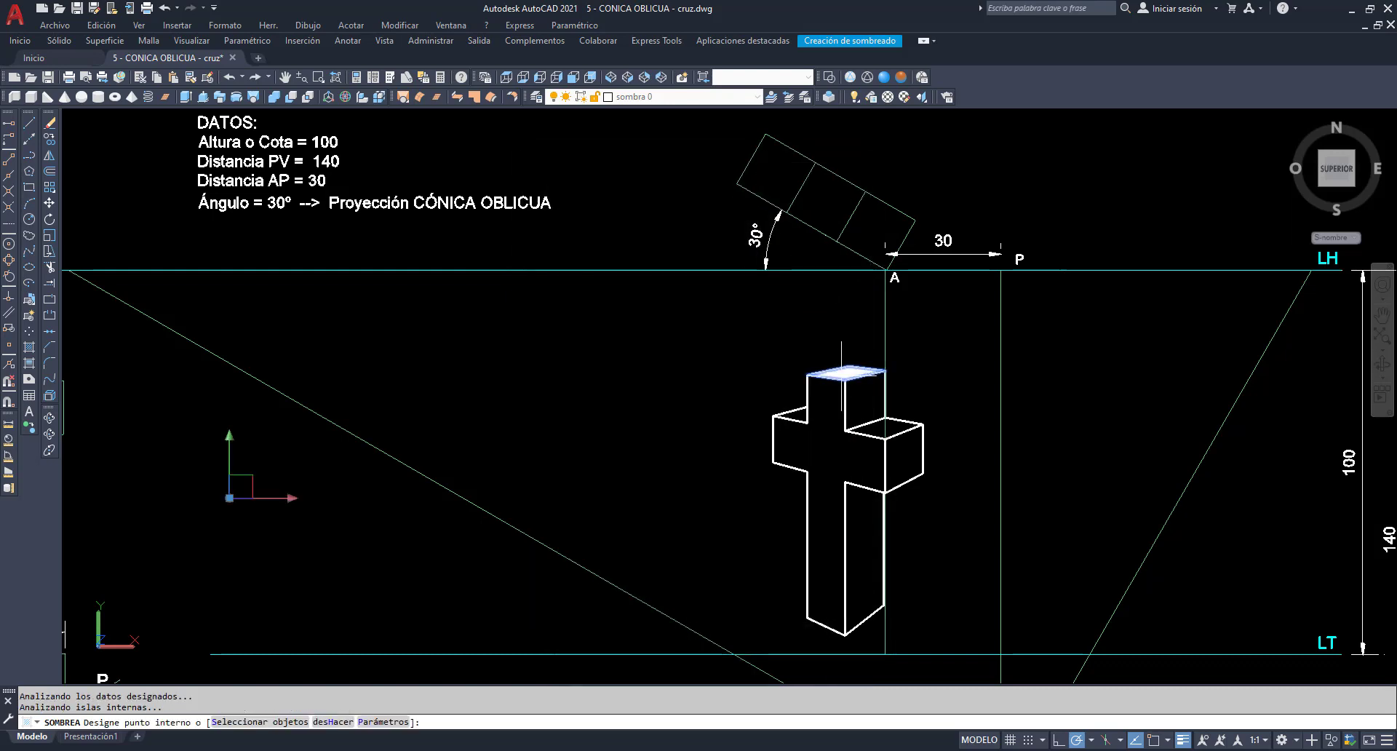
pyautogui.click(804, 412)
pyautogui.click(879, 425)
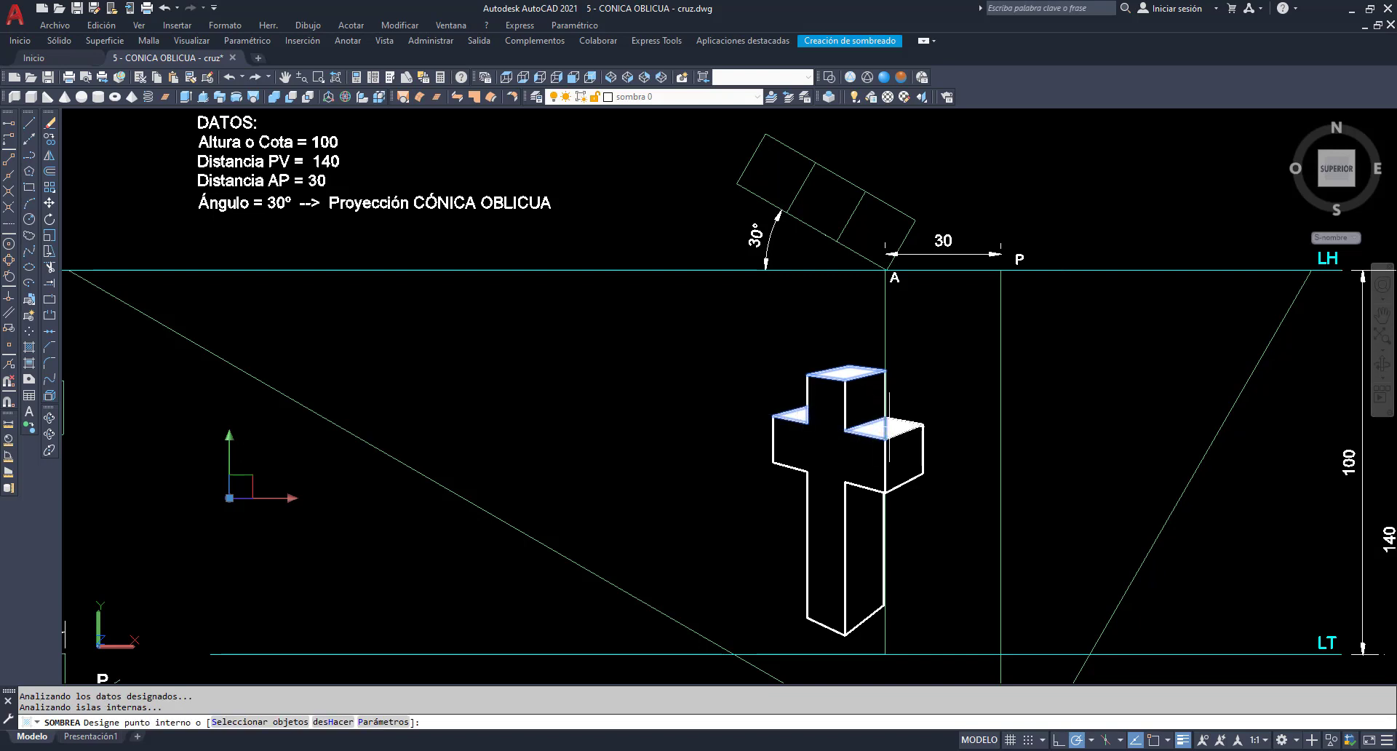
pyautogui.press('Return')
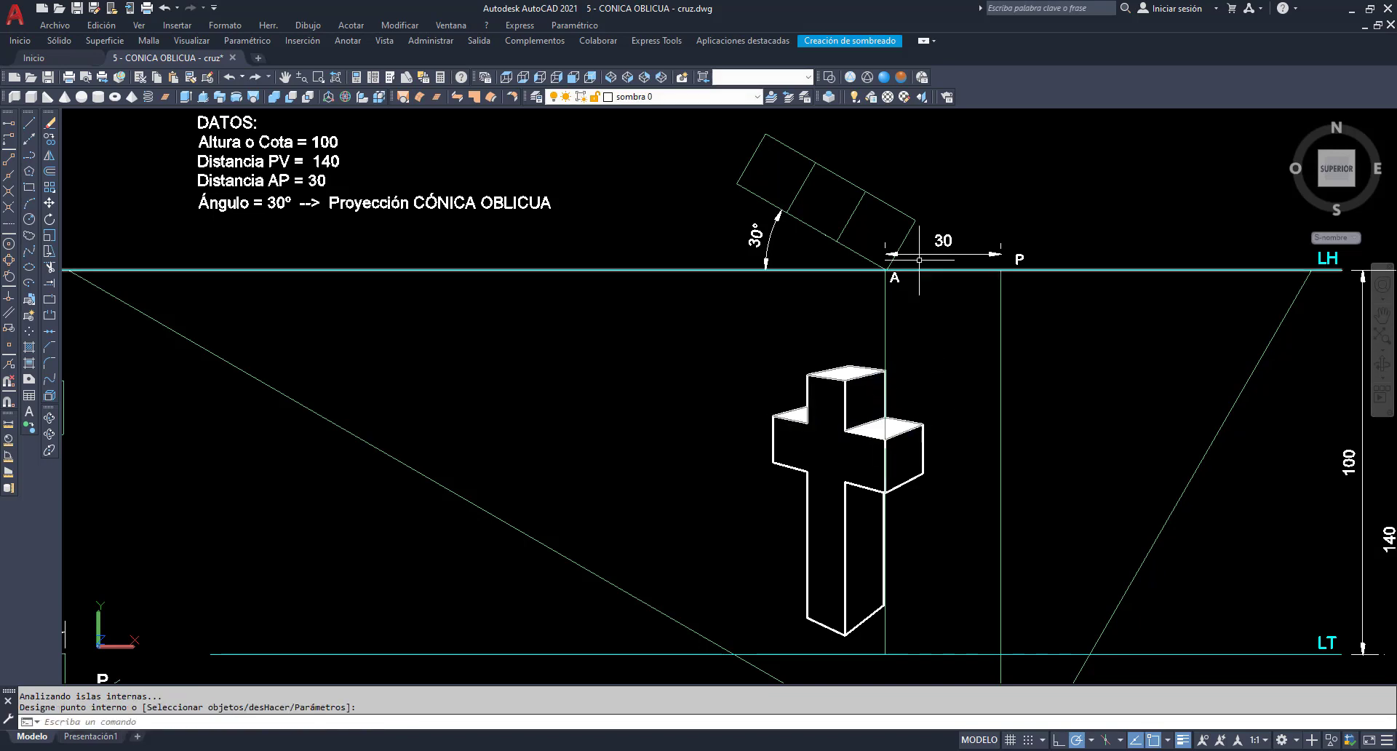
pyautogui.click(757, 97)
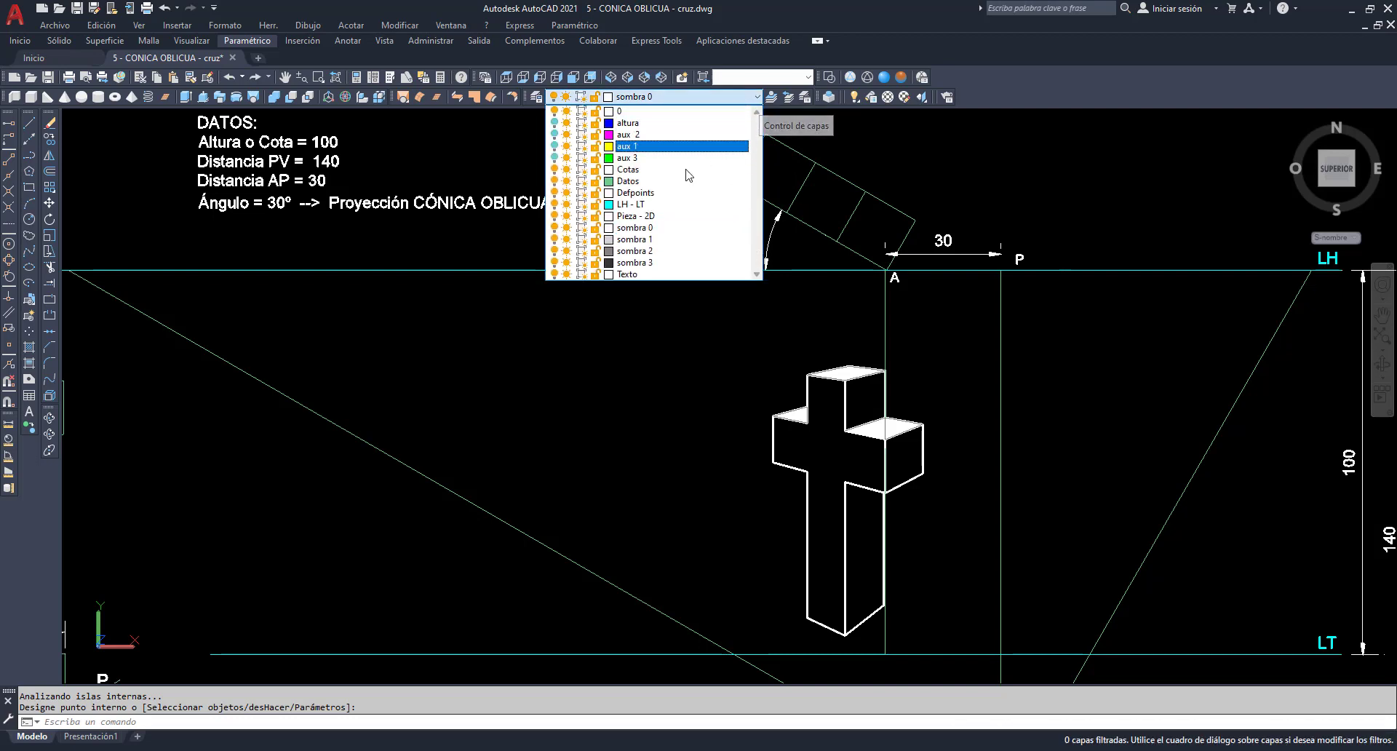
# Step: Fill the cross's front face with a solid hatch on layer sombra 1
pyautogui.click(634, 239)
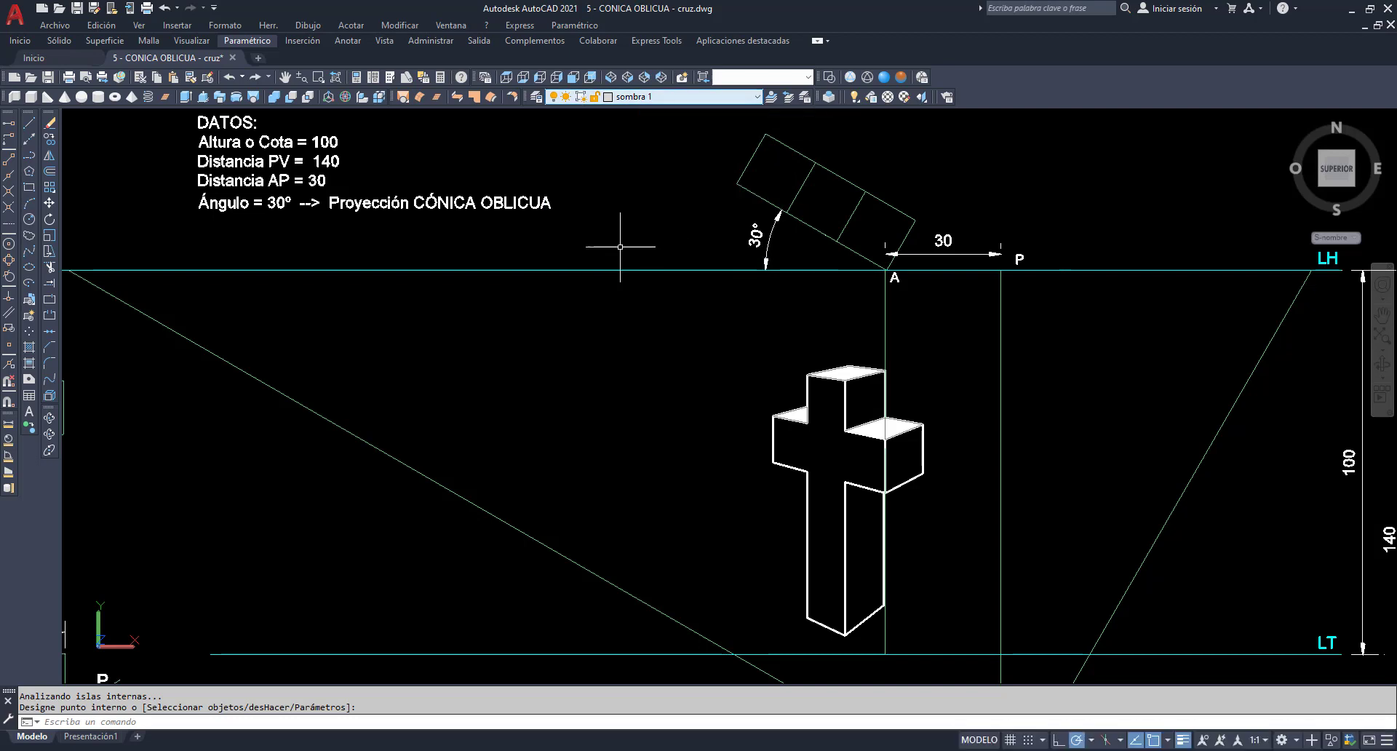
pyautogui.click(29, 347)
pyautogui.click(800, 449)
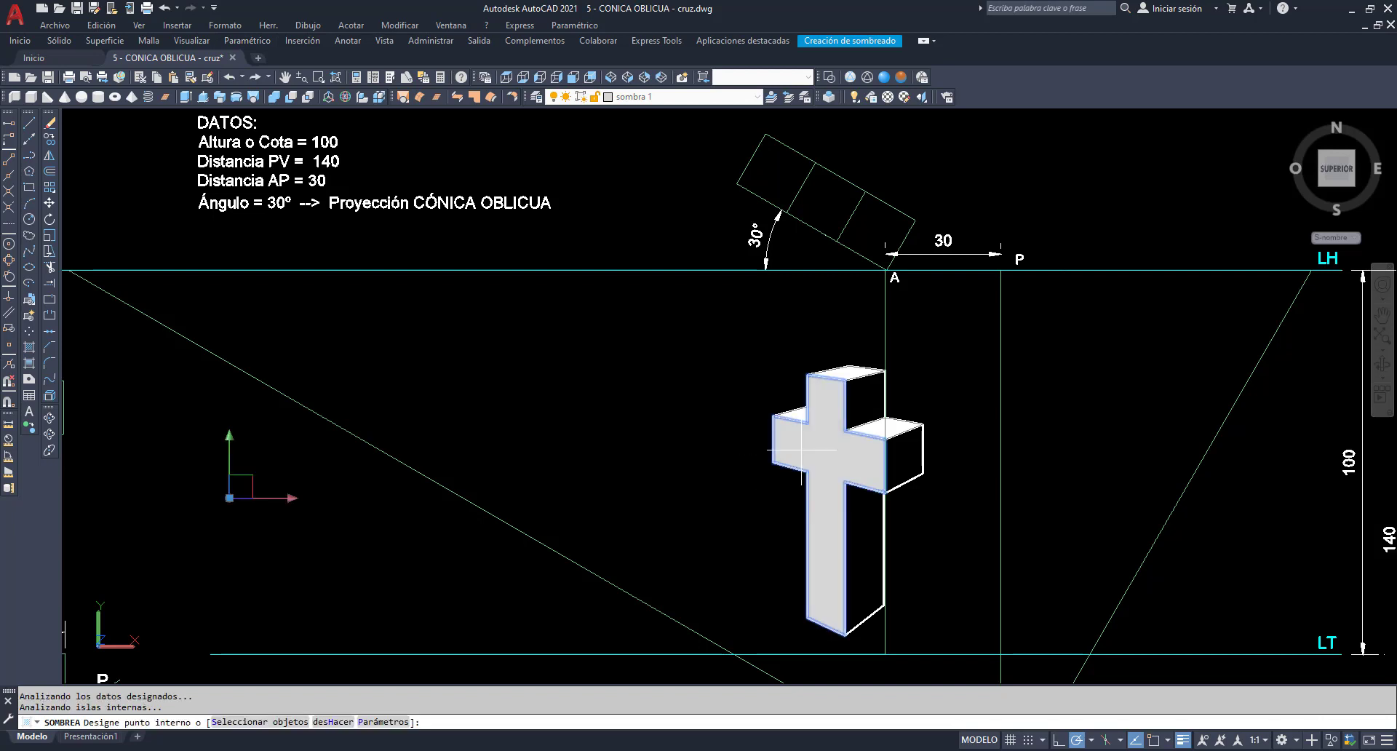
pyautogui.press('Return')
# Step: On layer sombra 2, hatch the three side faces of the cross in darker grey
pyautogui.click(760, 97)
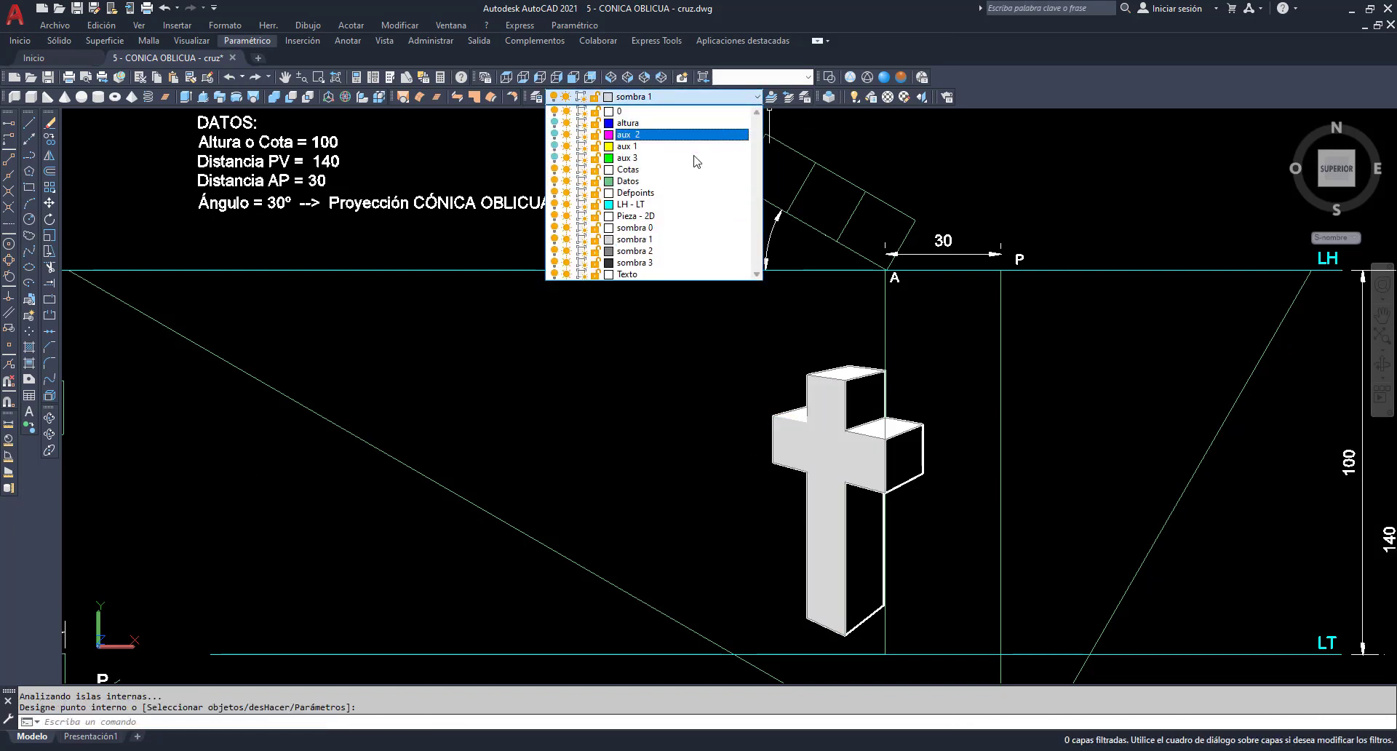
pyautogui.click(619, 254)
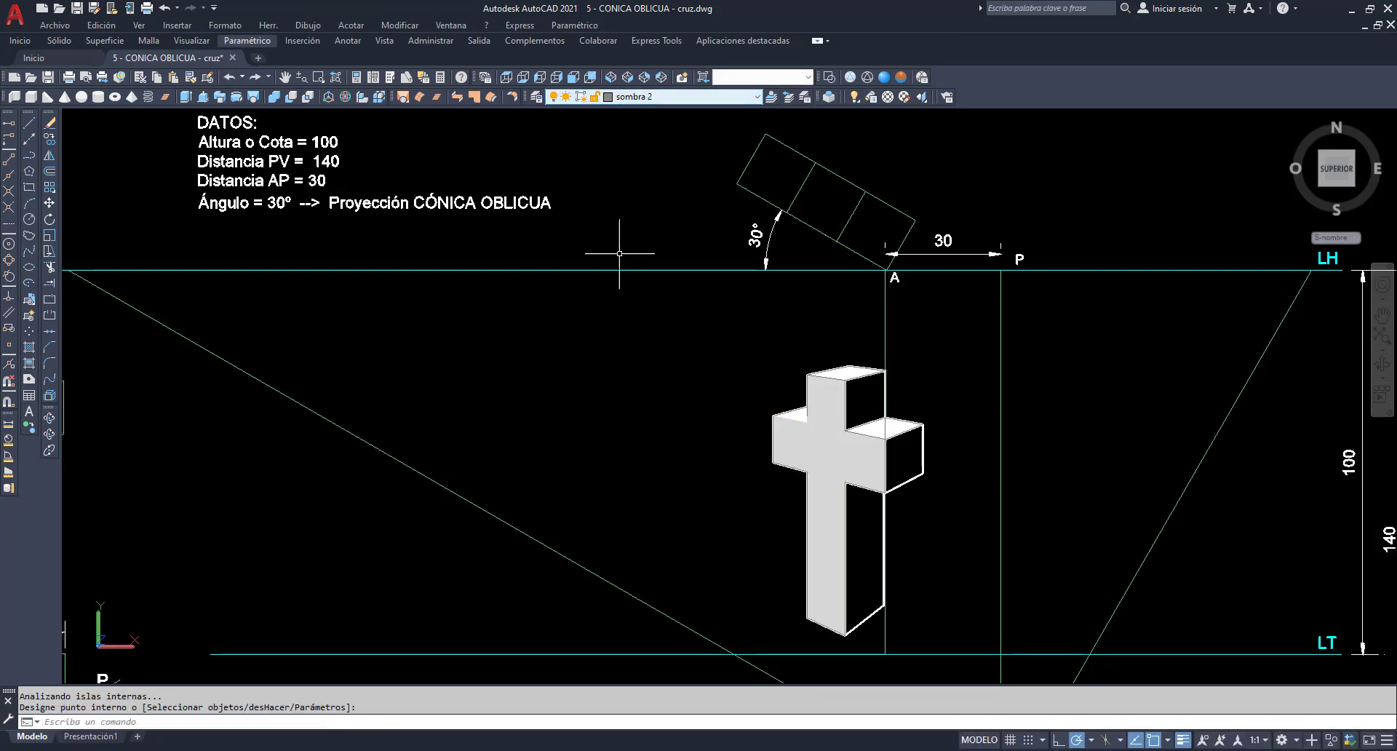
pyautogui.click(29, 347)
pyautogui.click(864, 403)
pyautogui.click(904, 459)
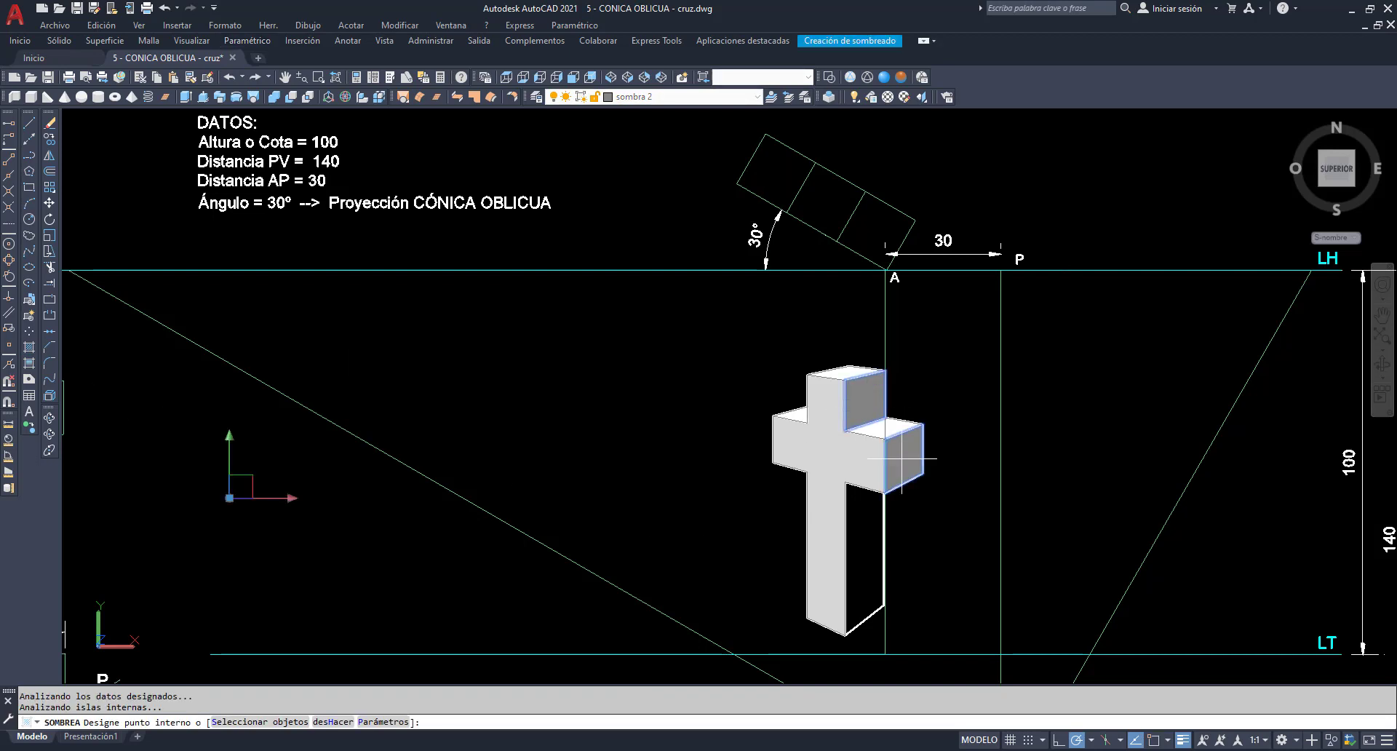
pyautogui.click(864, 545)
pyautogui.press('Return')
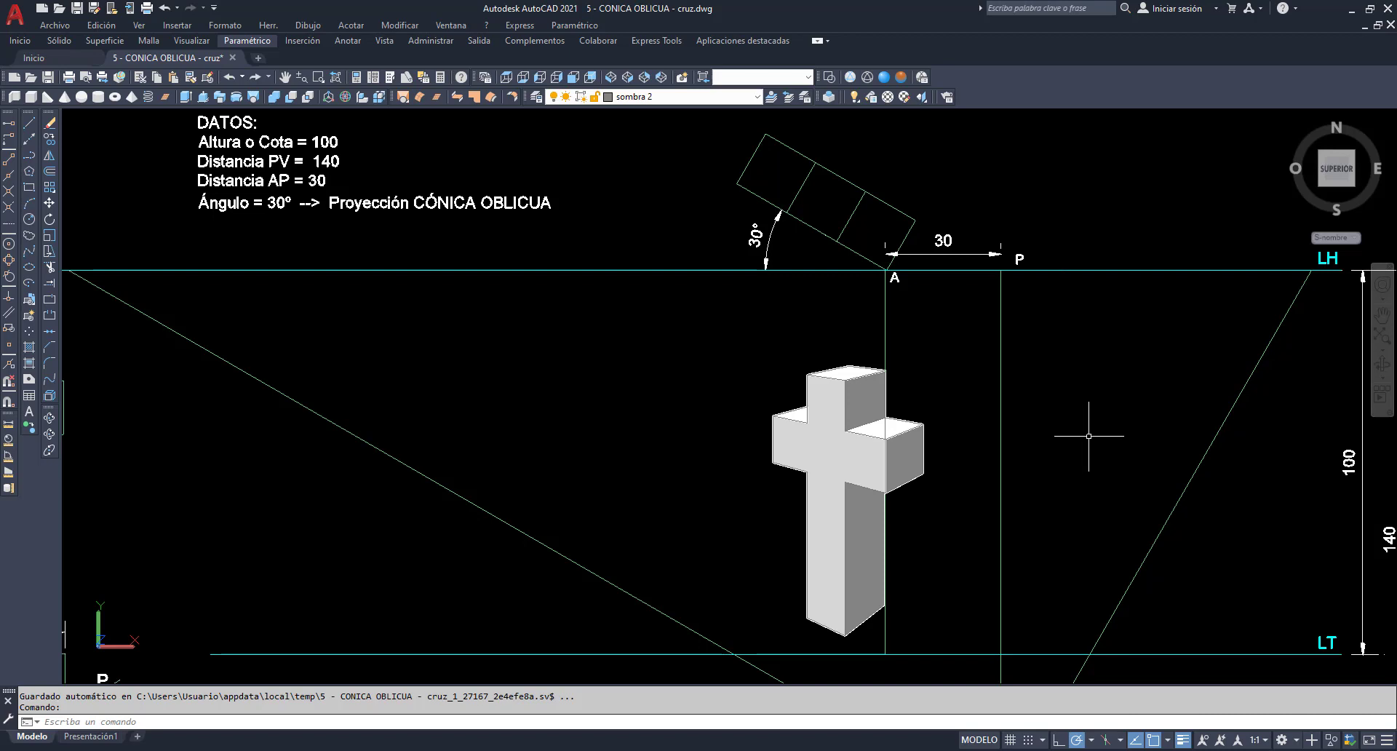
pyautogui.scroll(-4, 654, 194)
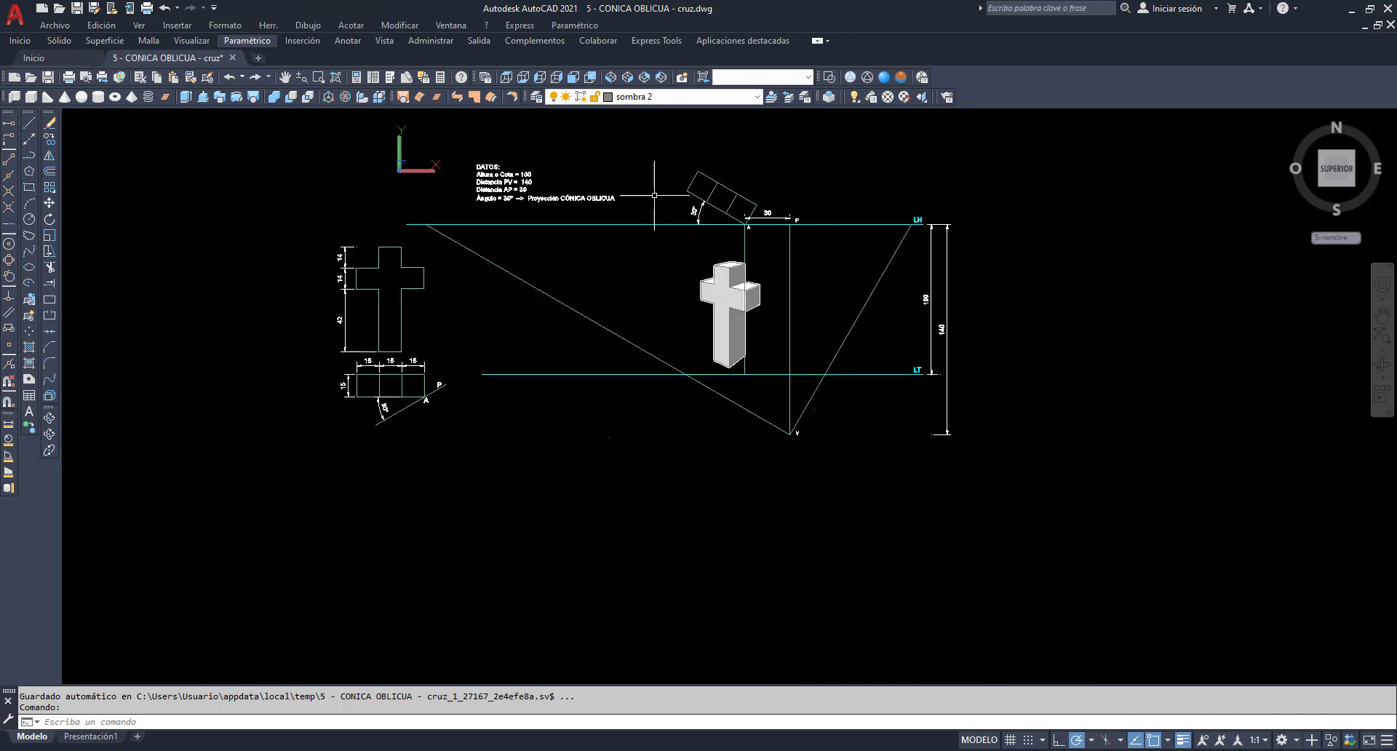
pyautogui.scroll(2, 654, 195)
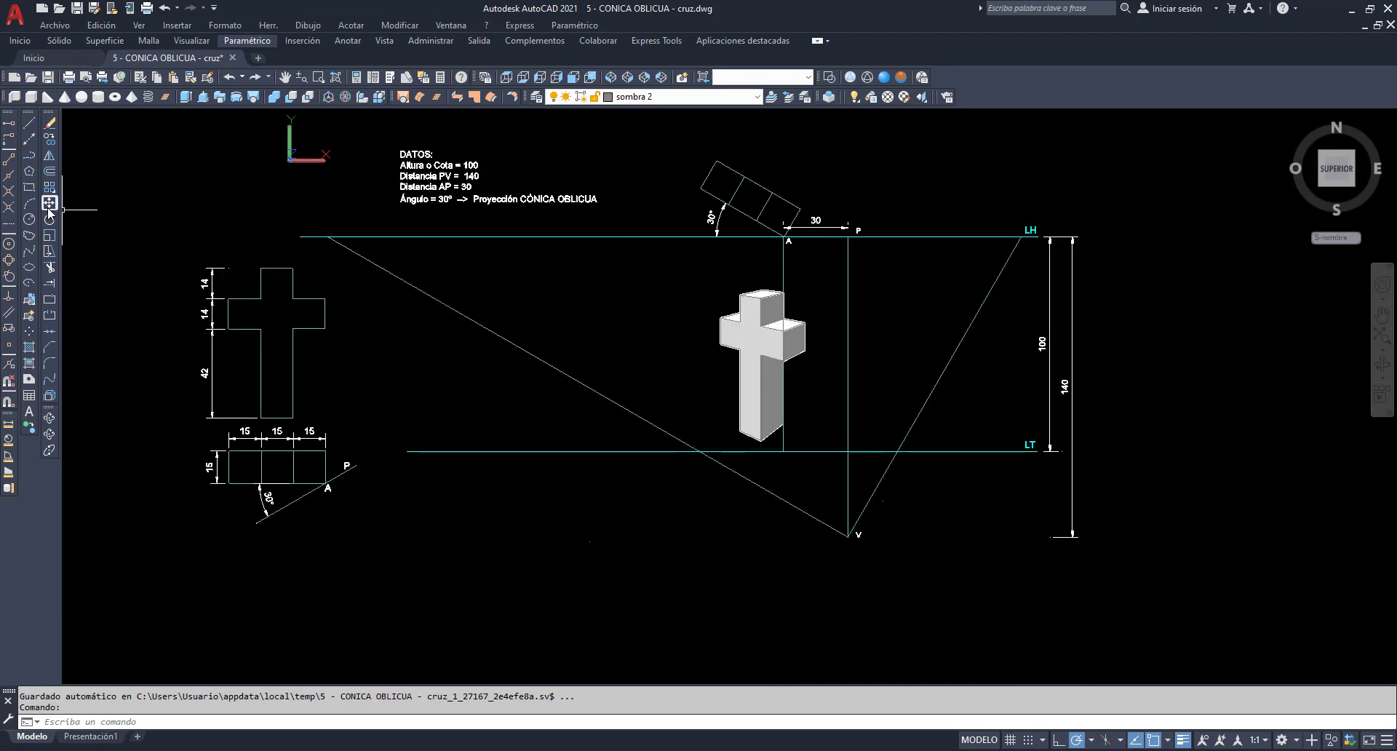
pyautogui.click(49, 141)
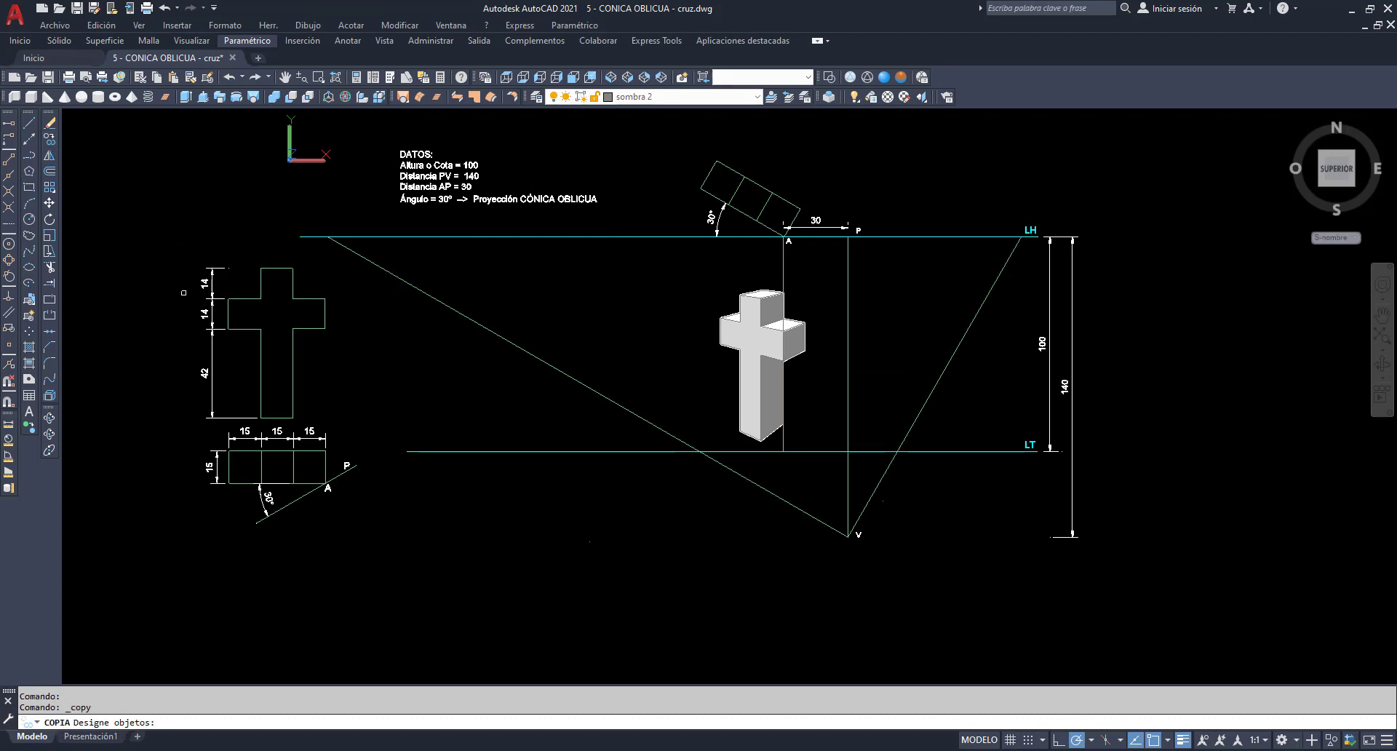
# Step: Copy the cross elevation outline from its bottom point to the right
pyautogui.click(284, 343)
pyautogui.press('Return')
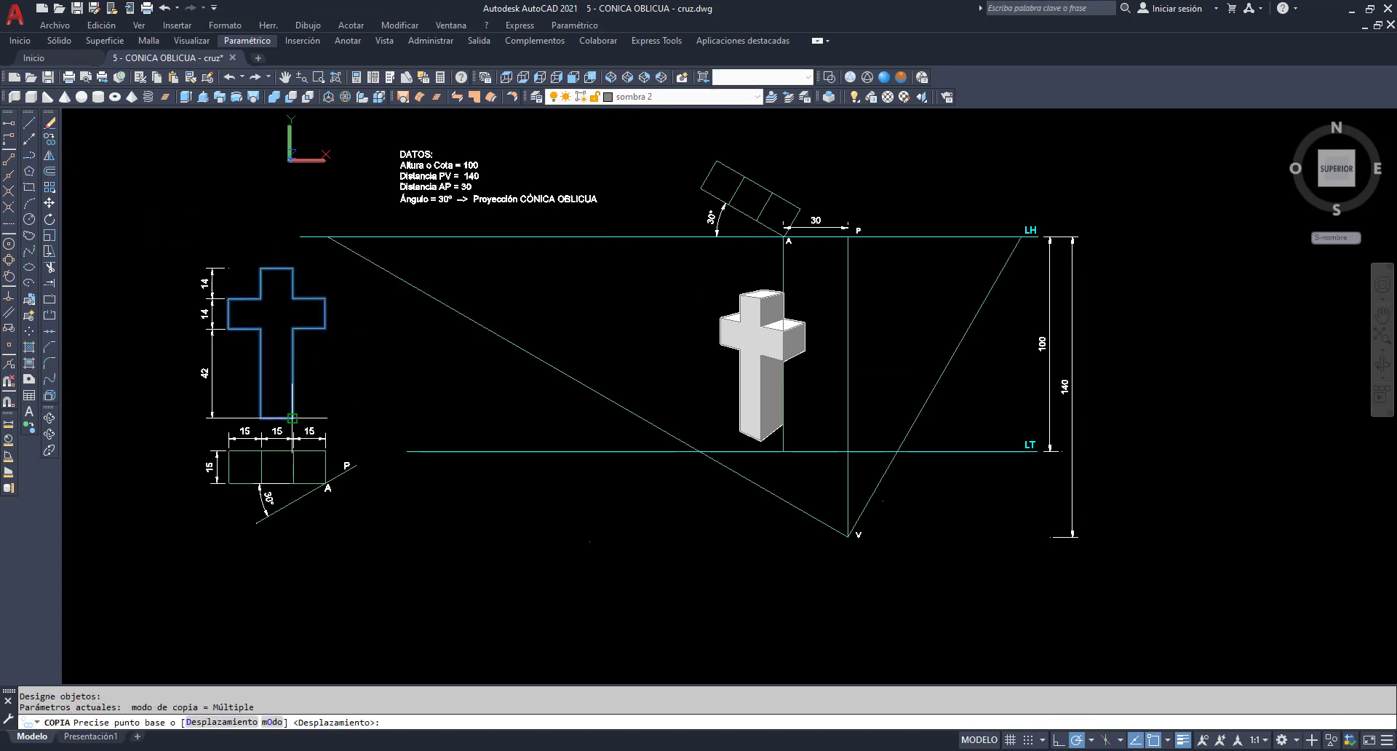
pyautogui.click(292, 418)
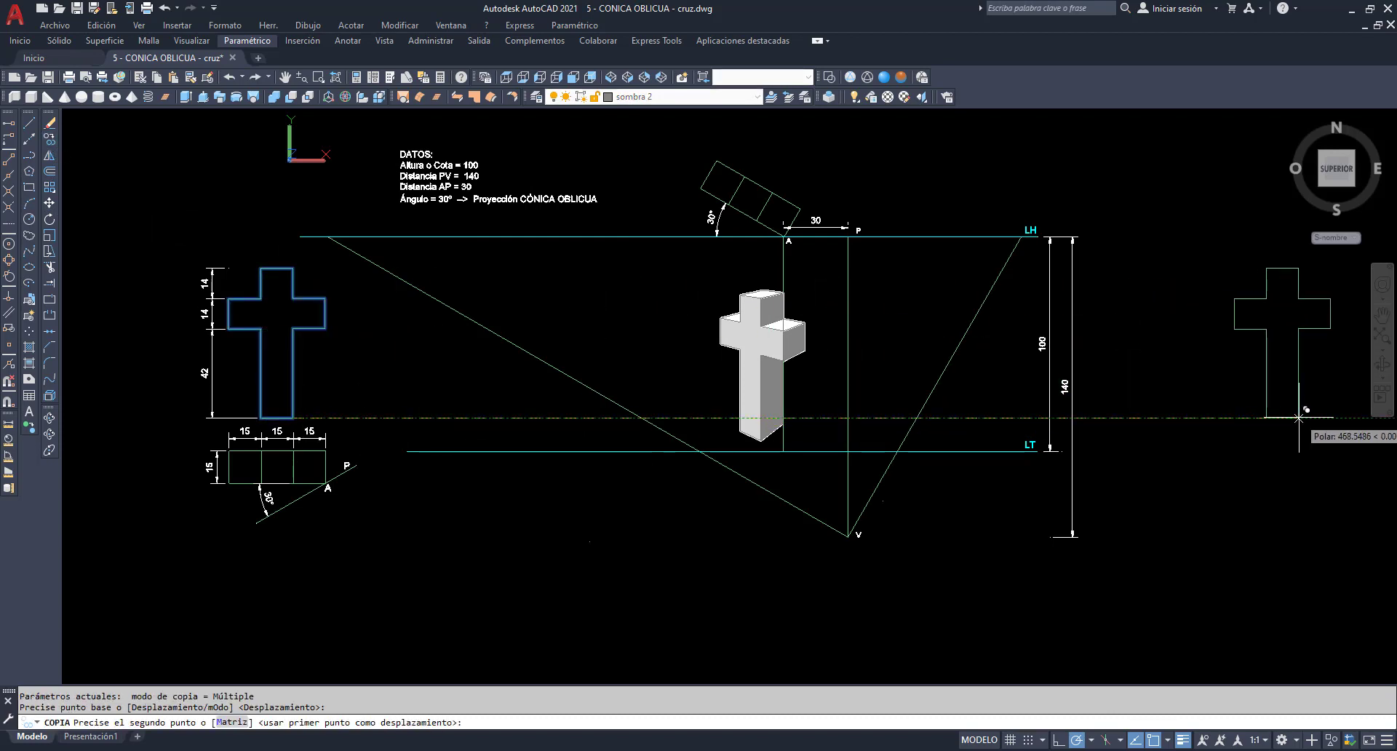
pyautogui.click(1298, 417)
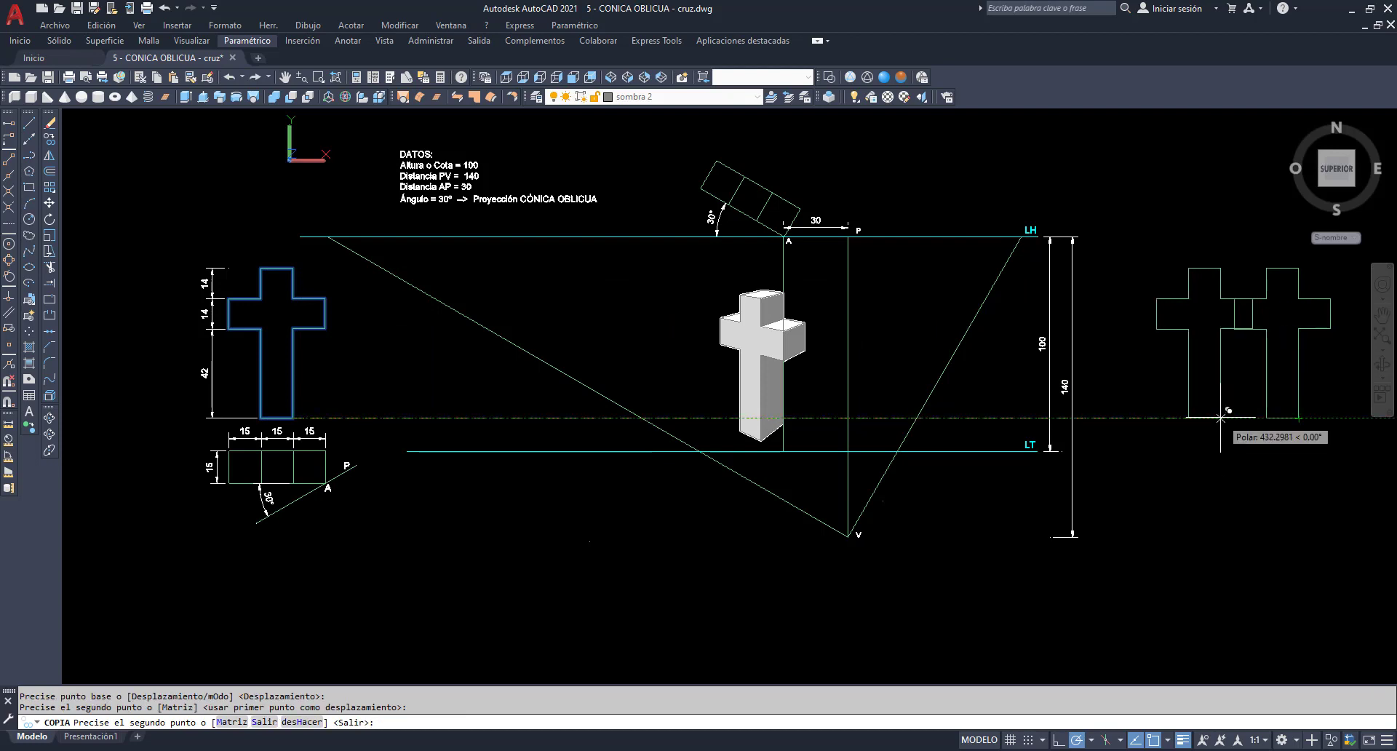
pyautogui.press('Escape')
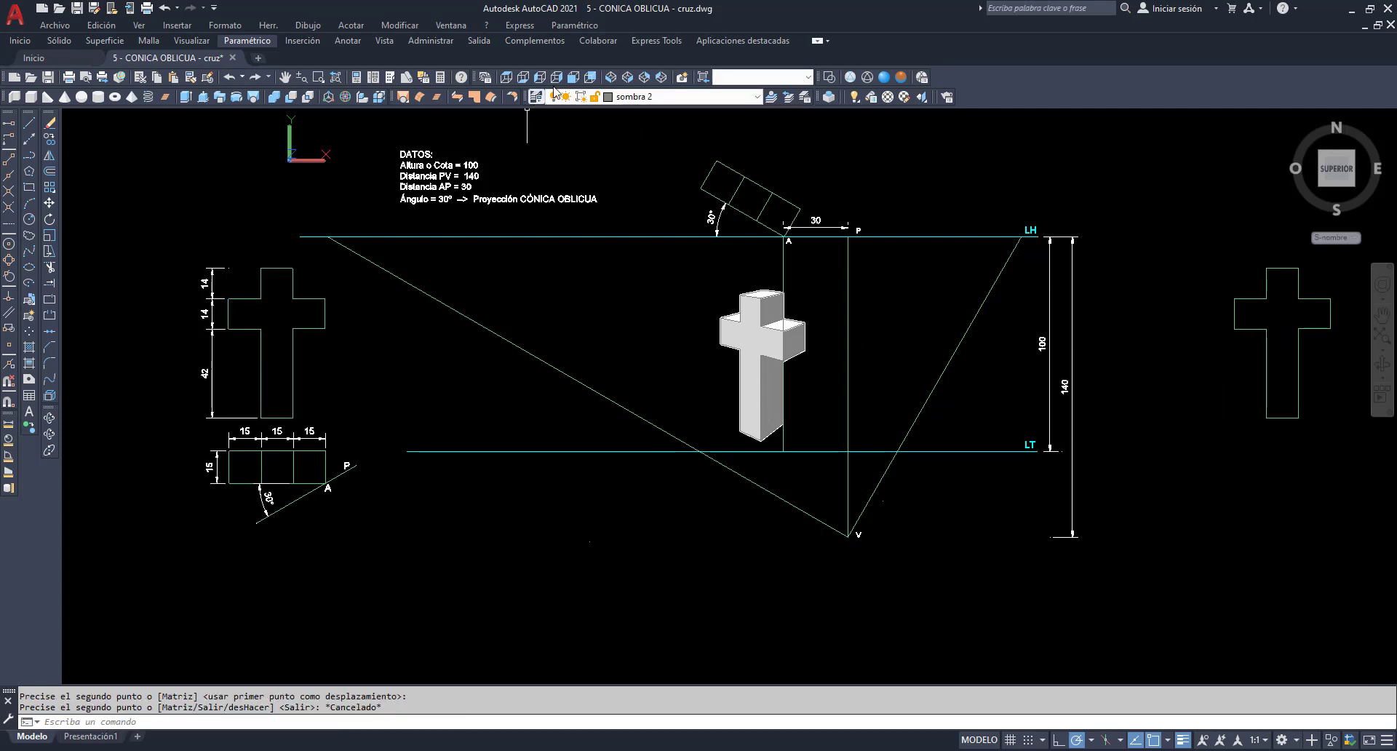
# Step: Switch to SE Isometric and zoom-window around the copied cross
pyautogui.click(627, 77)
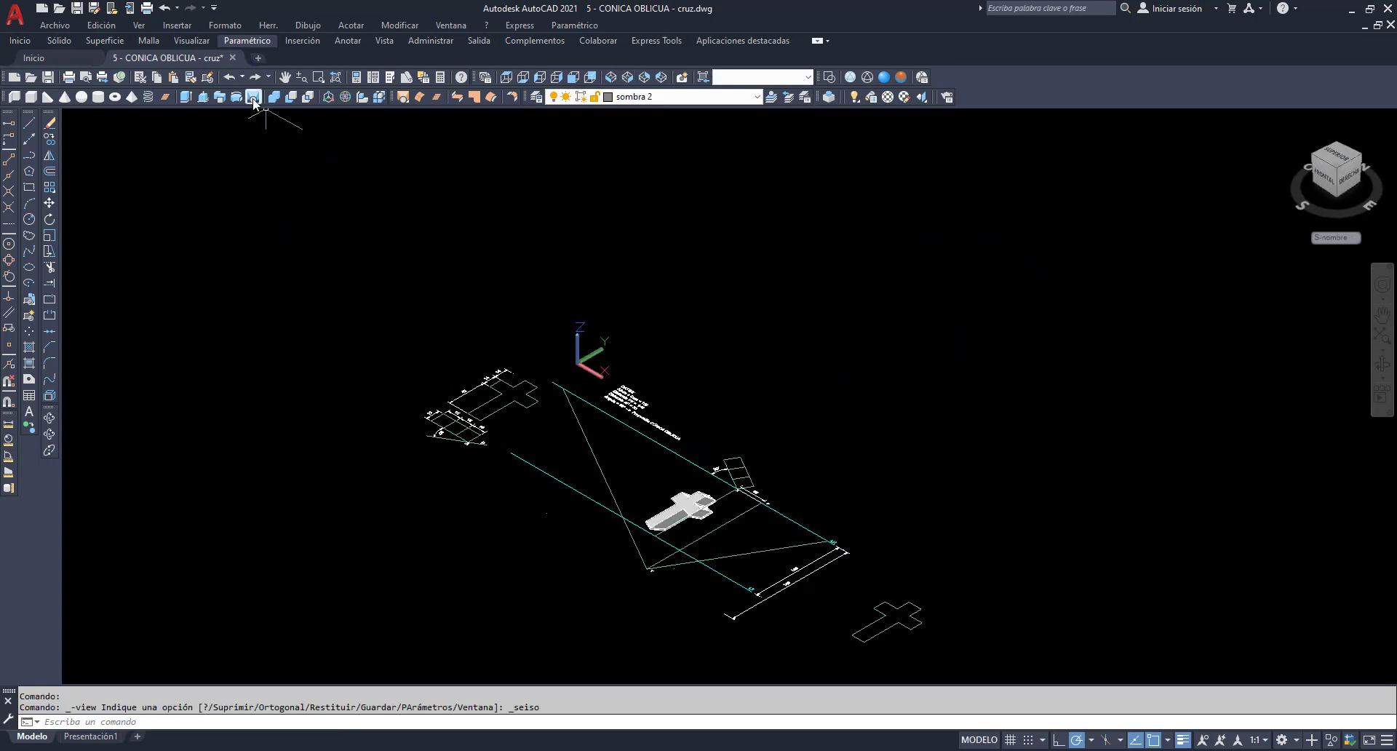
pyautogui.click(318, 77)
pyautogui.click(799, 511)
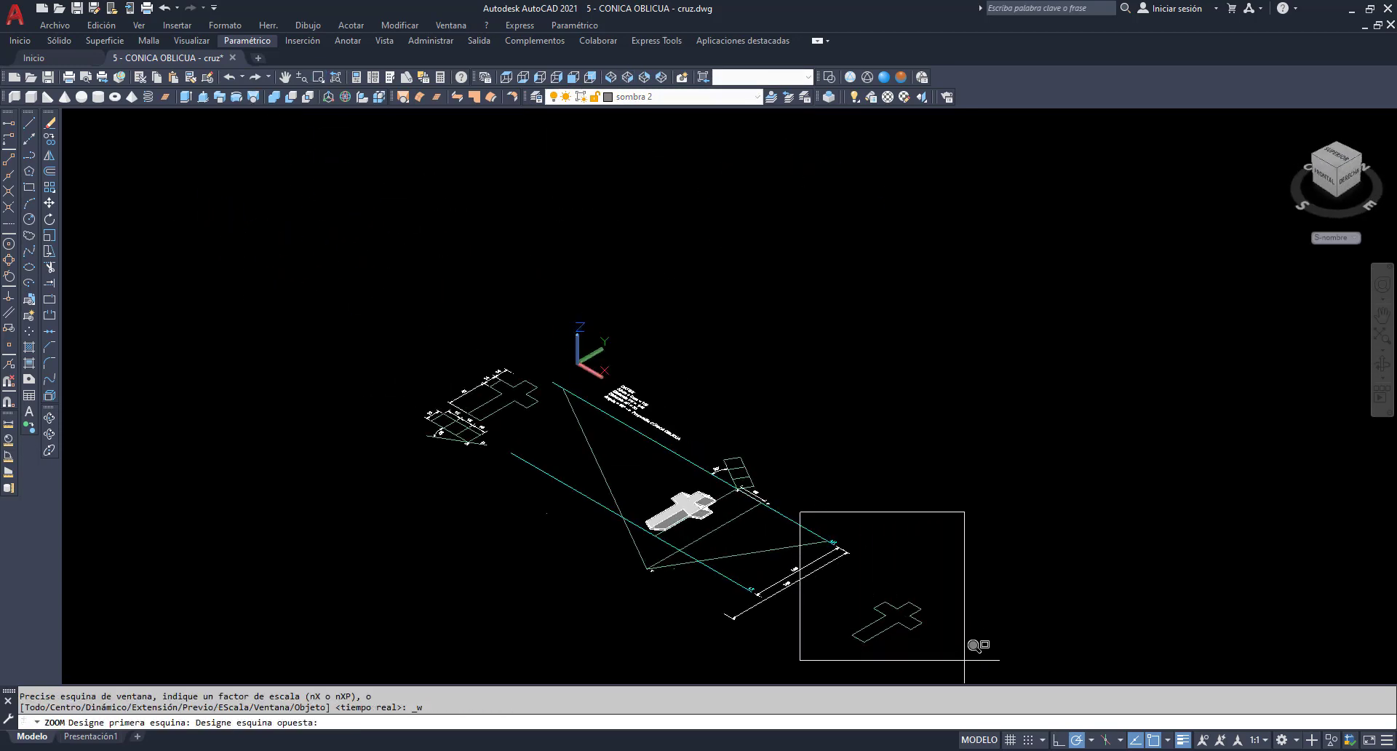
pyautogui.click(979, 644)
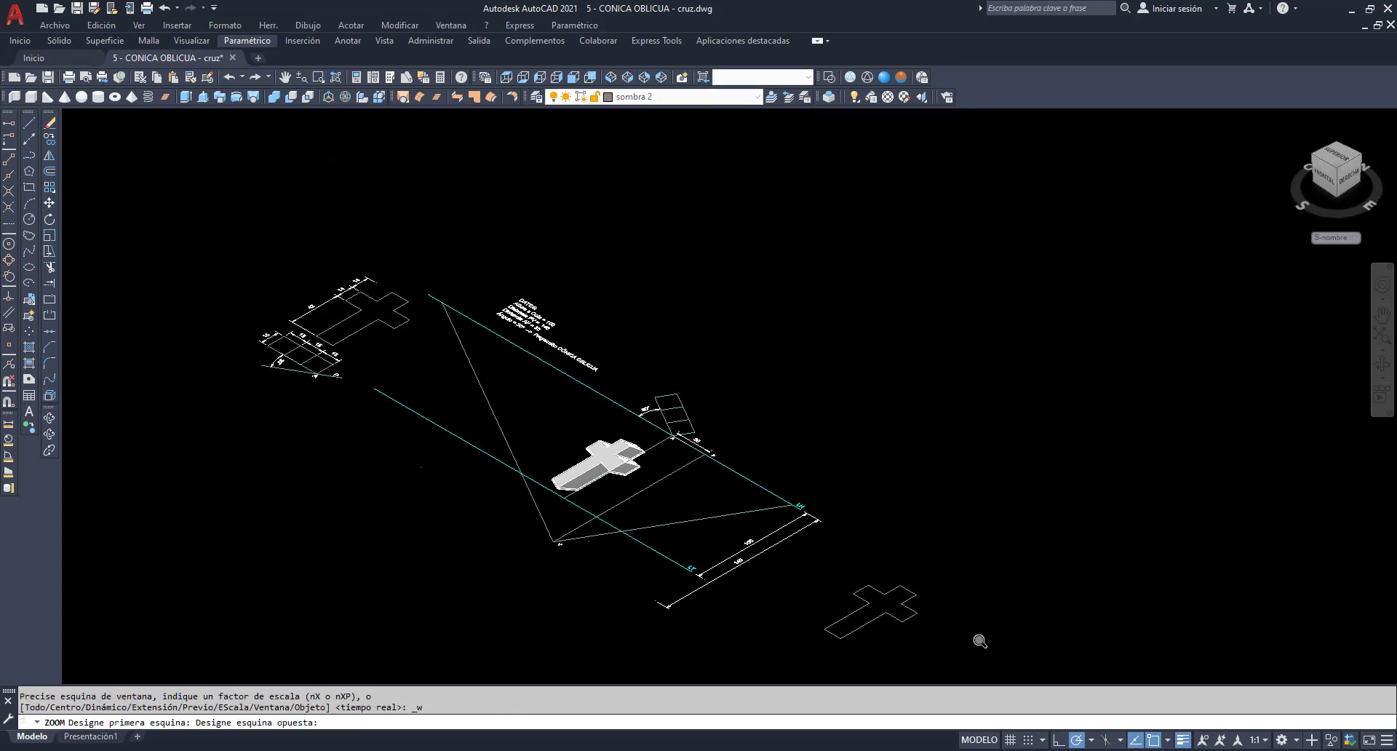
# Step: 3D-rotate the copied outline 90° about its base edge so it stands upright
pyautogui.click(344, 97)
pyautogui.click(801, 541)
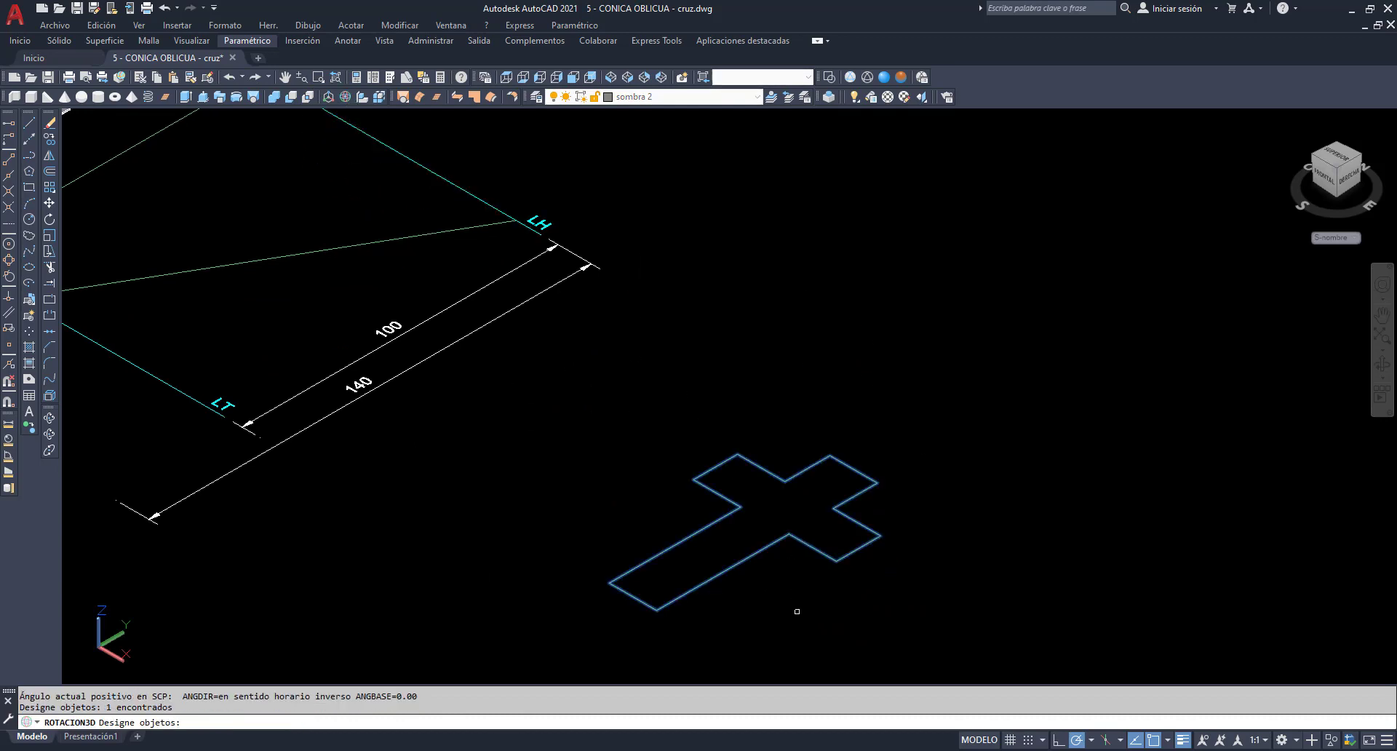
pyautogui.press('Return')
pyautogui.click(657, 610)
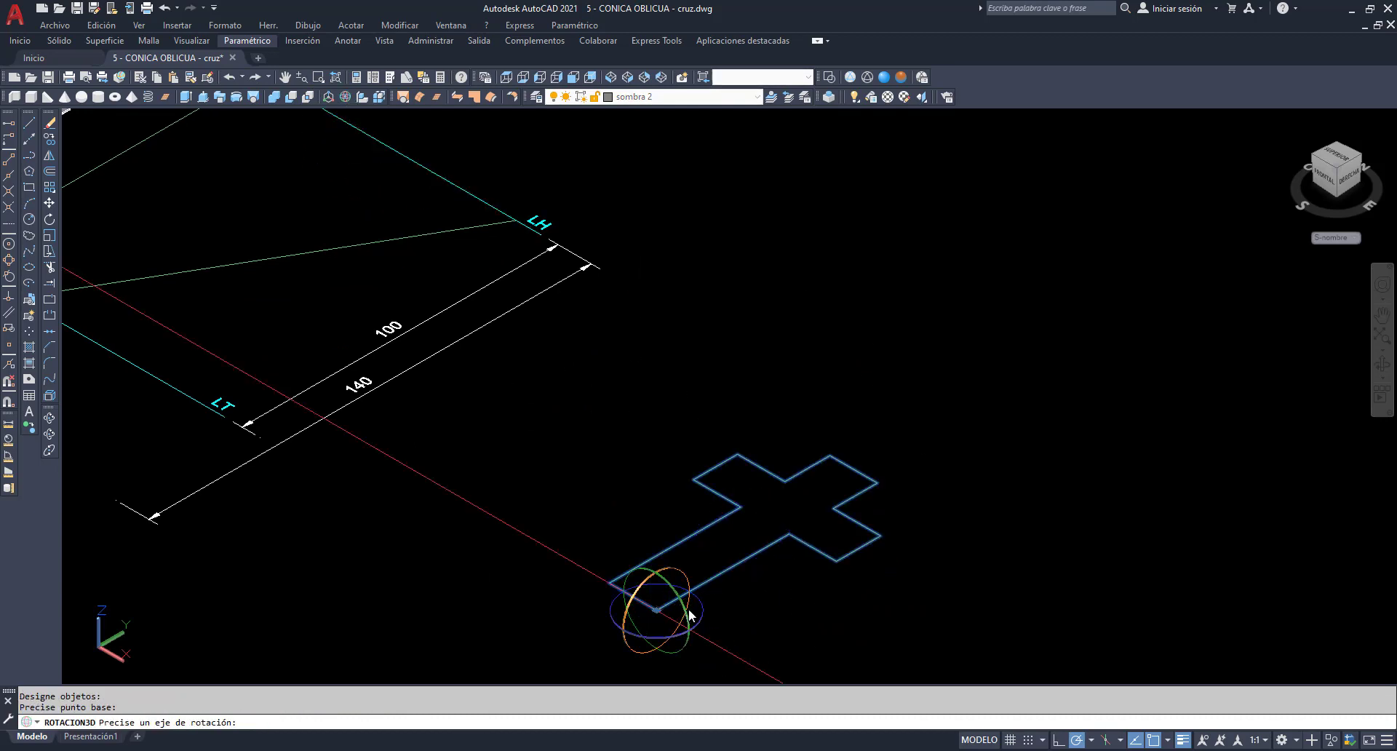
pyautogui.click(691, 591)
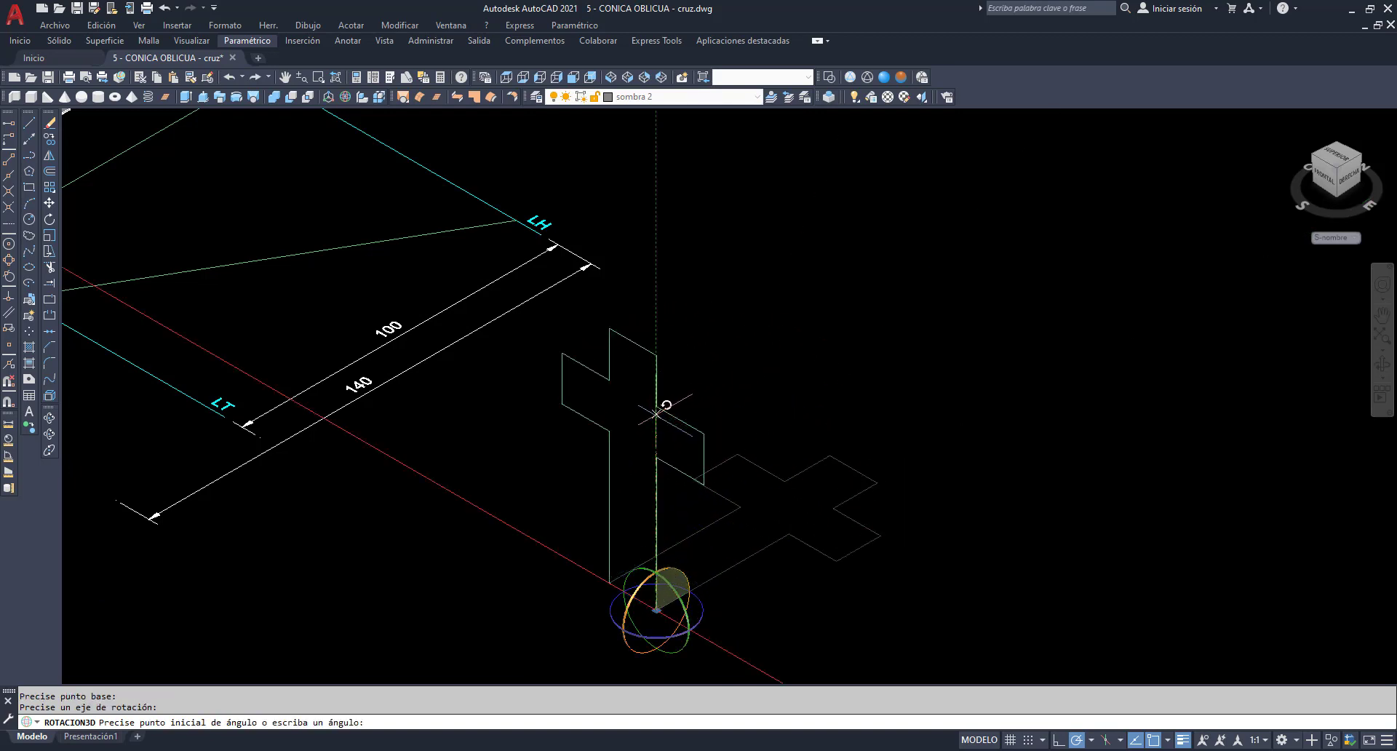
pyautogui.click(657, 413)
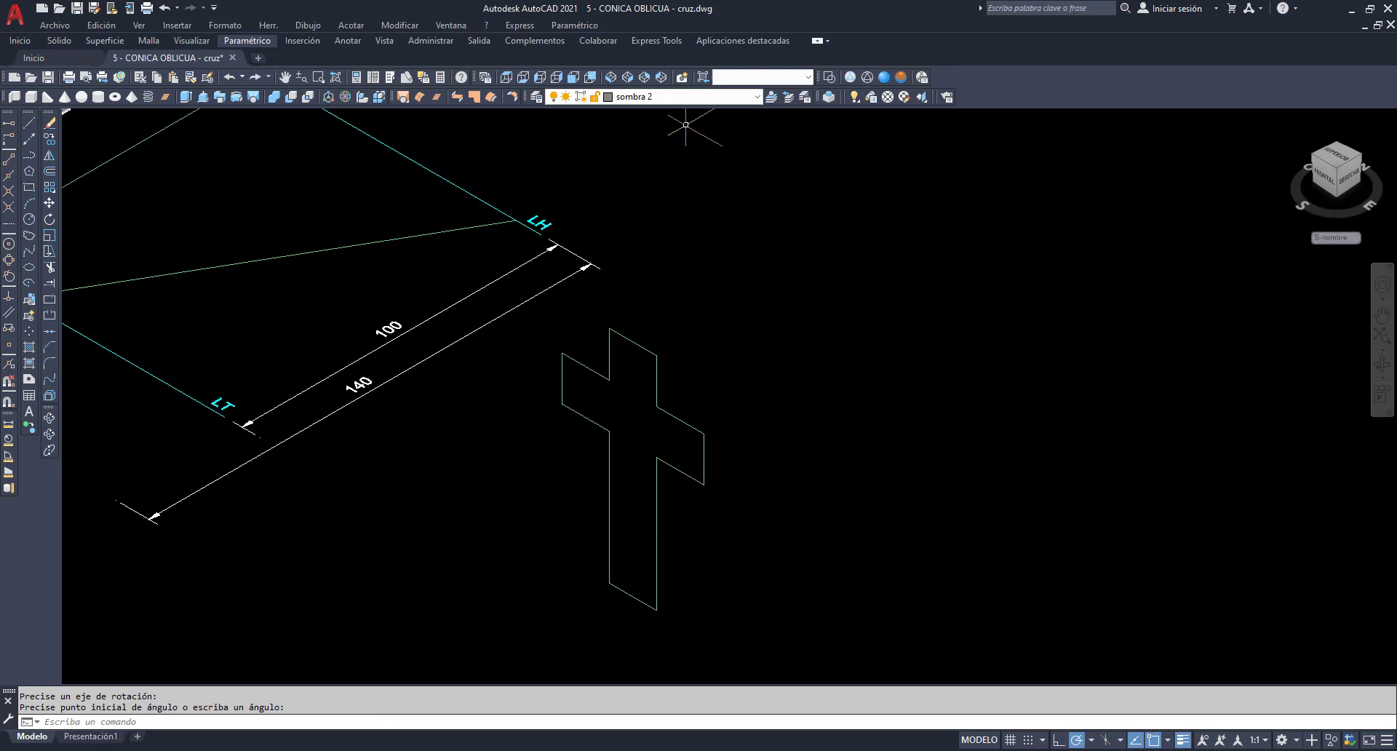
pyautogui.click(677, 97)
pyautogui.scroll(1, 664, 182)
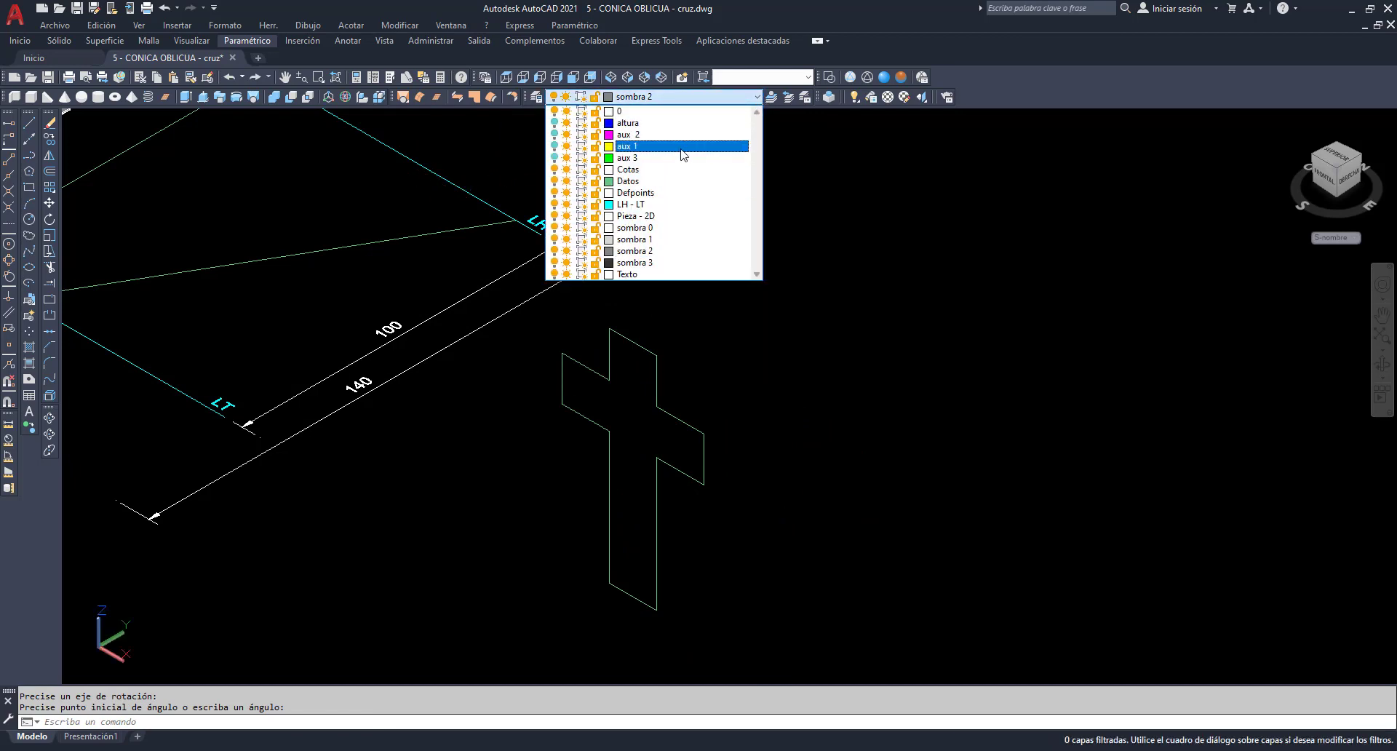
# Step: On layer Datos, extrude the cross outline 15 units into a solid
pyautogui.click(665, 182)
pyautogui.click(186, 97)
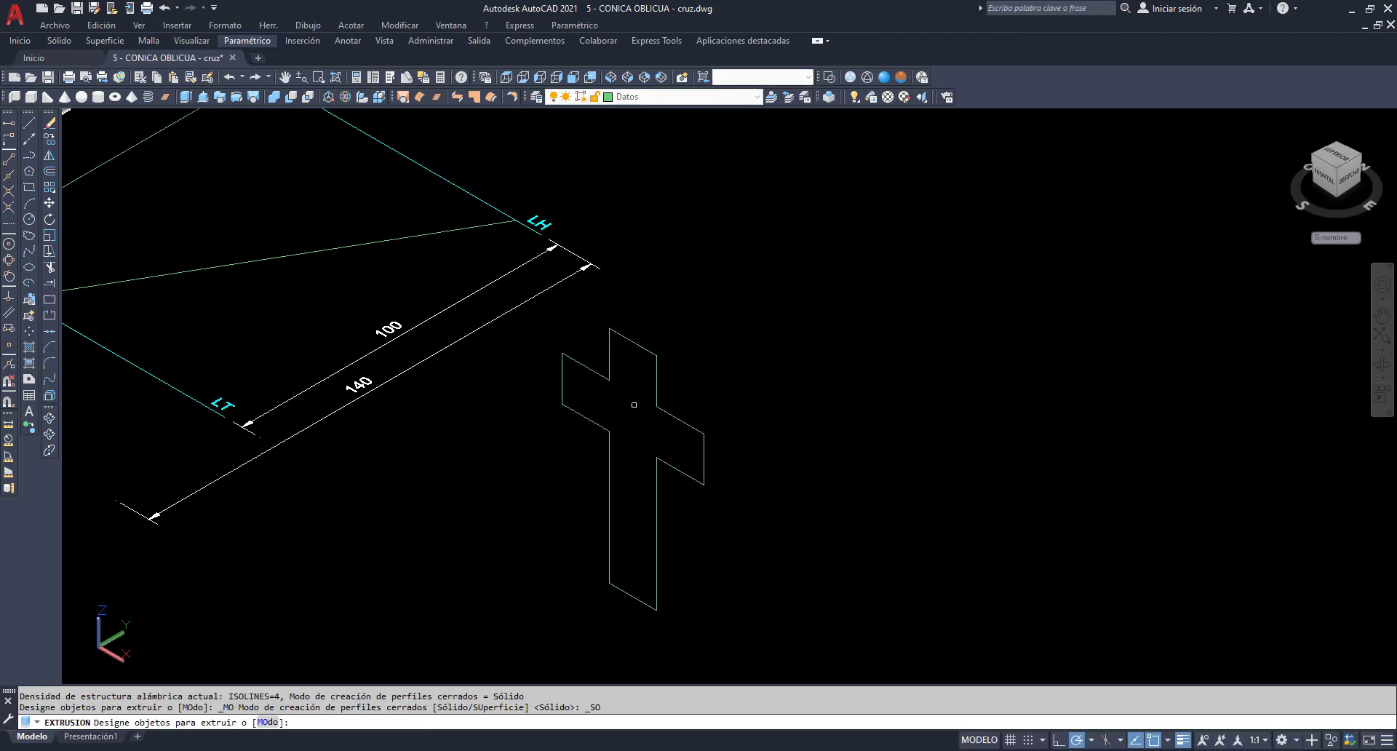
pyautogui.click(658, 410)
pyautogui.press('Return')
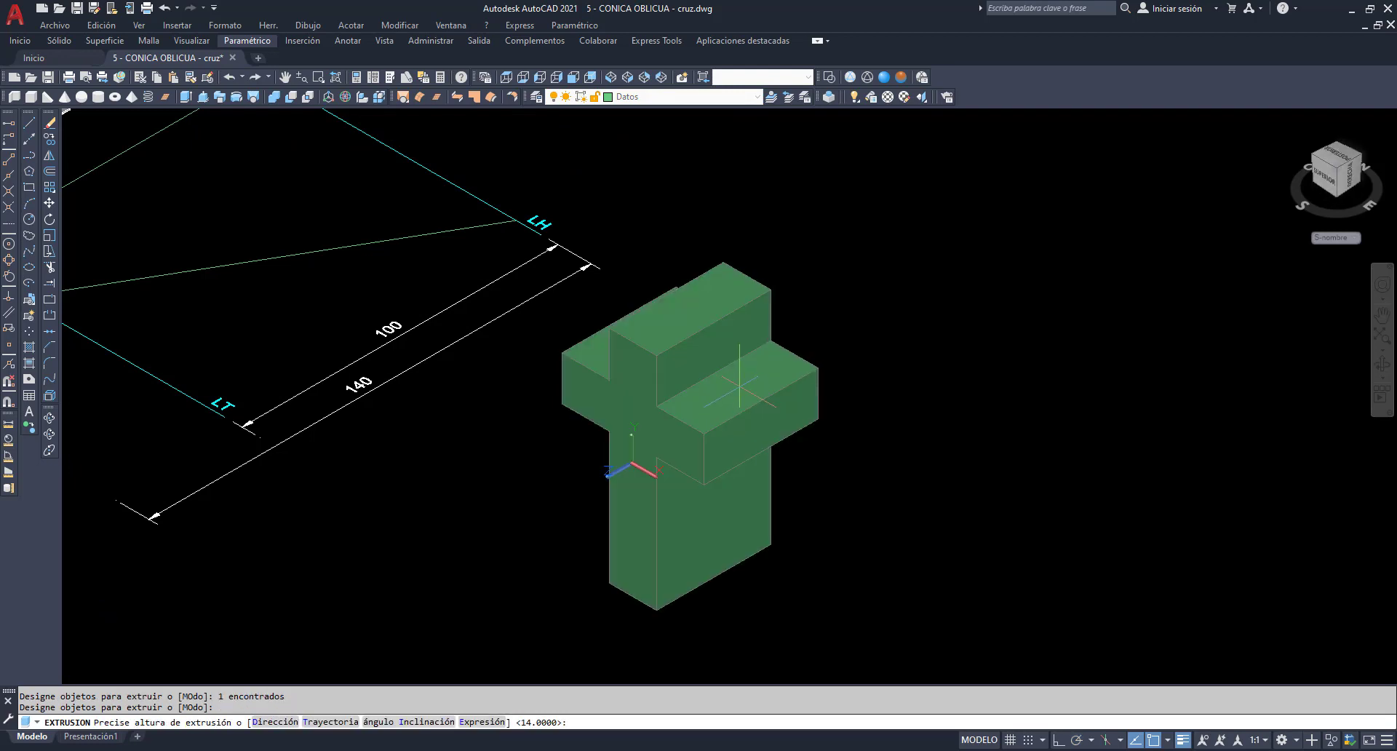
pyautogui.write('15')
pyautogui.press('Return')
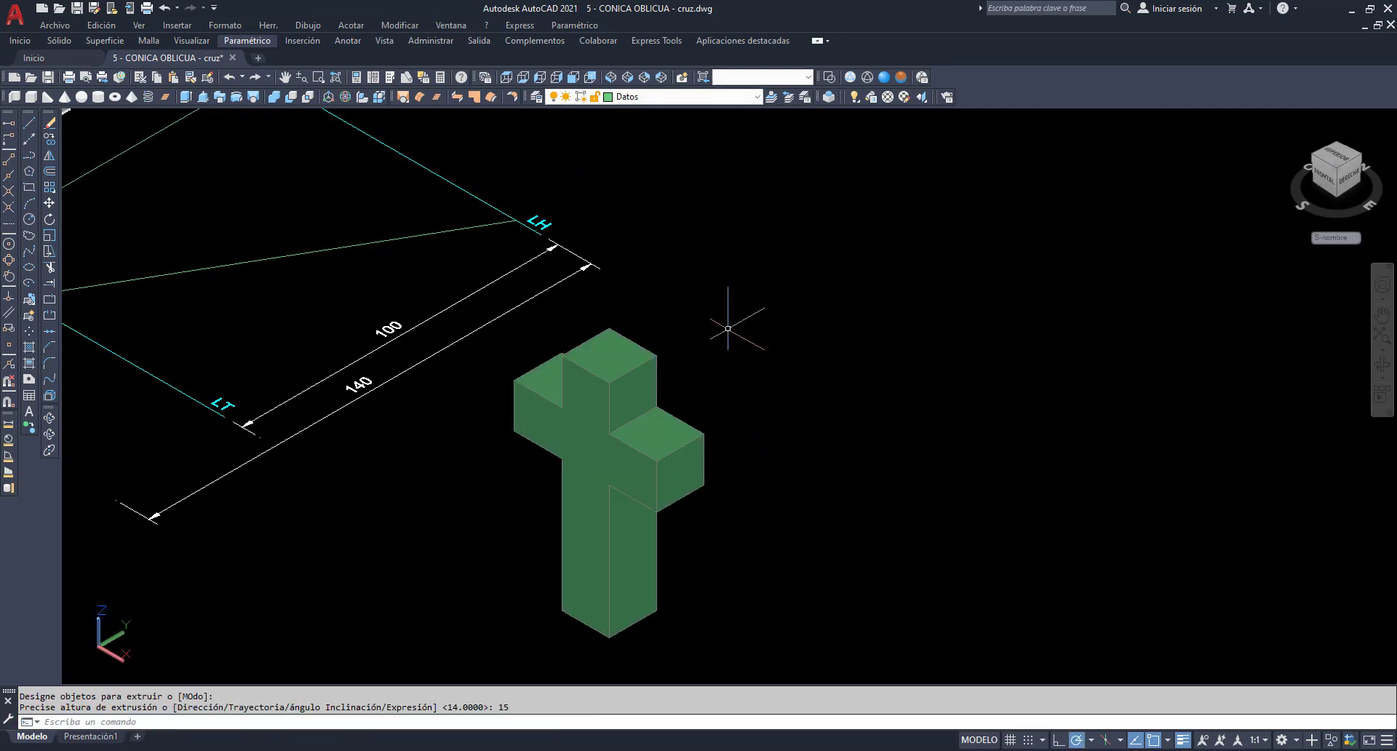
# Step: Rotate the solid 90° about its bottom corner and pan it higher in the view
pyautogui.click(49, 219)
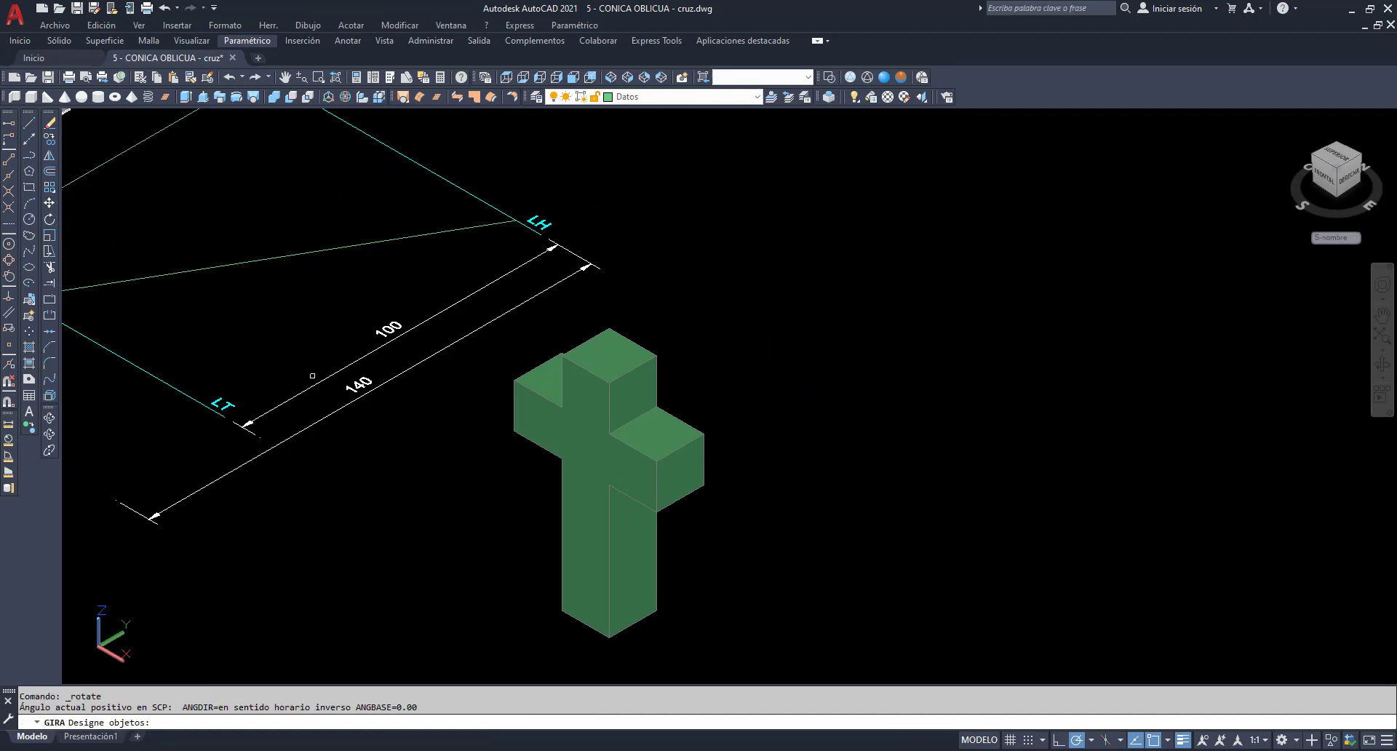
pyautogui.click(641, 524)
pyautogui.press('Return')
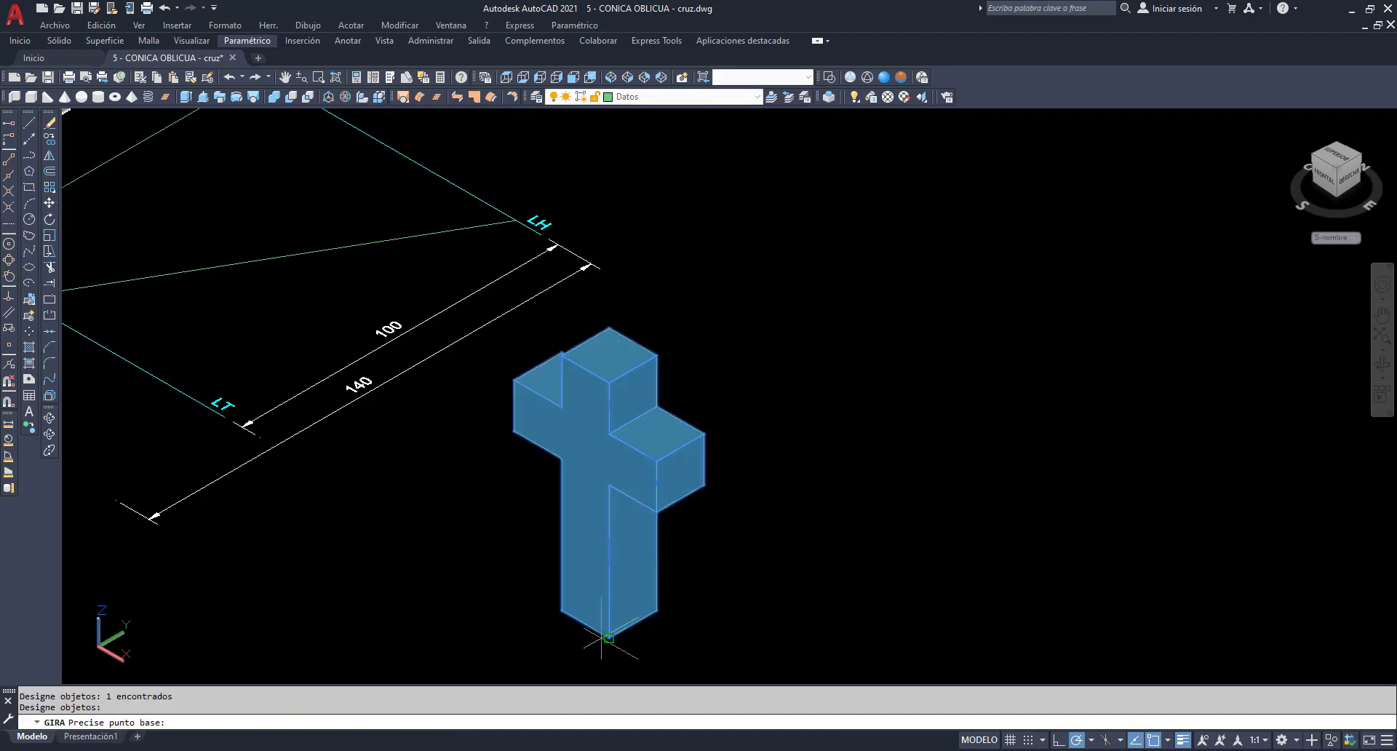
pyautogui.click(656, 609)
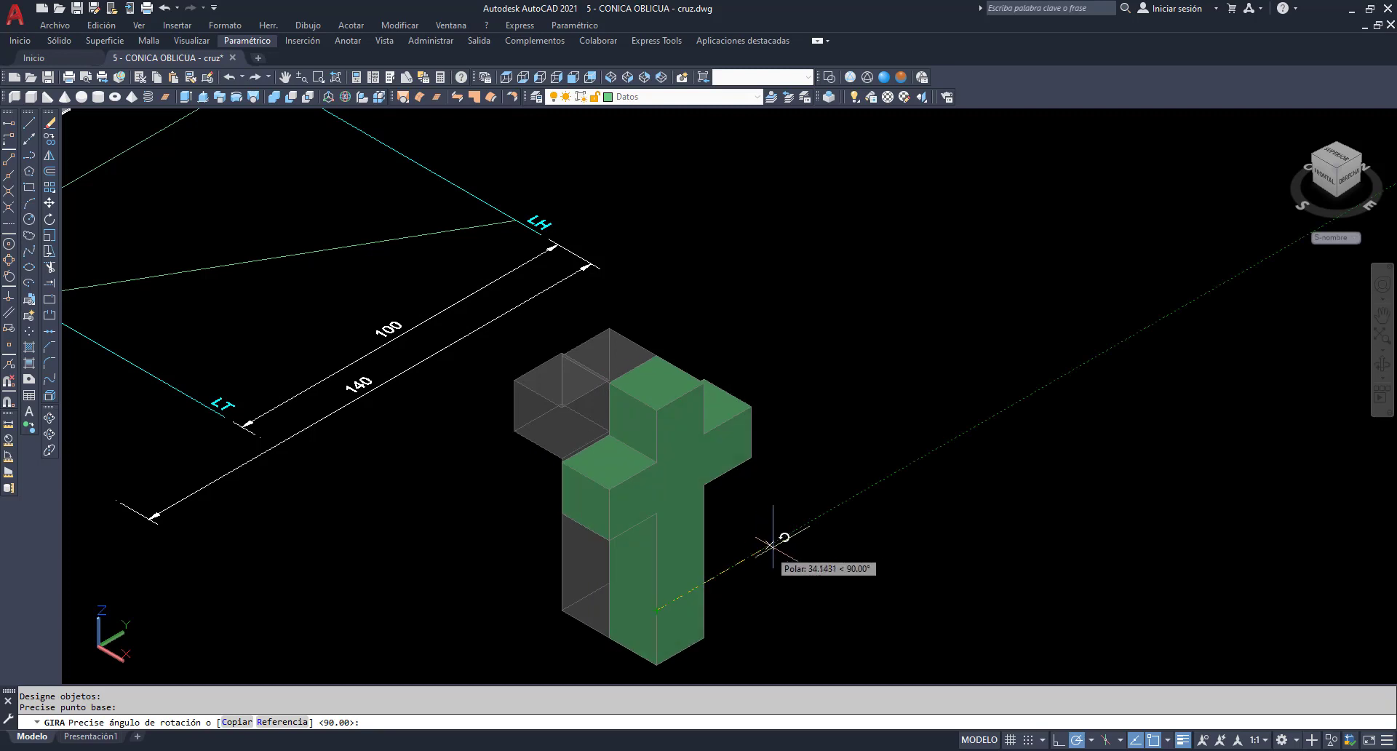
pyautogui.click(780, 561)
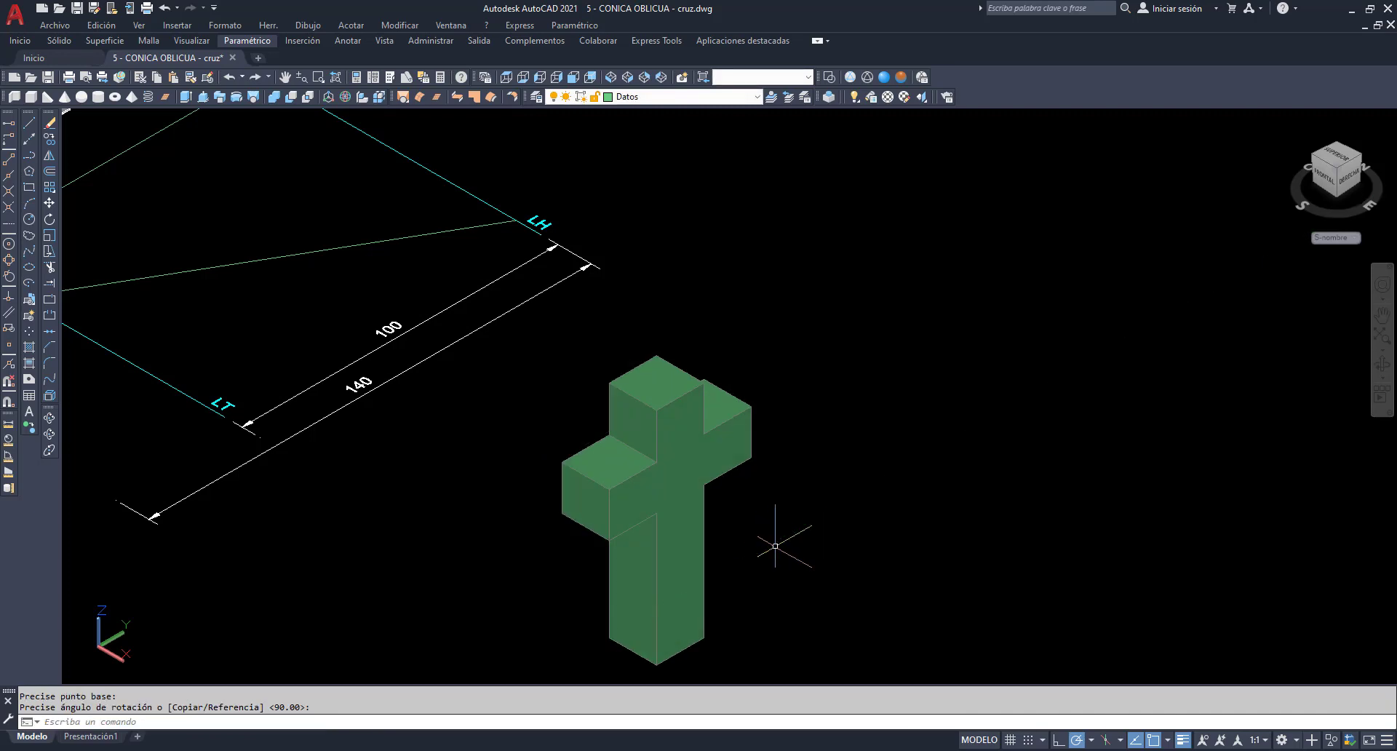
pyautogui.click(283, 77)
pyautogui.moveTo(657, 577); pyautogui.dragTo(619, 329)
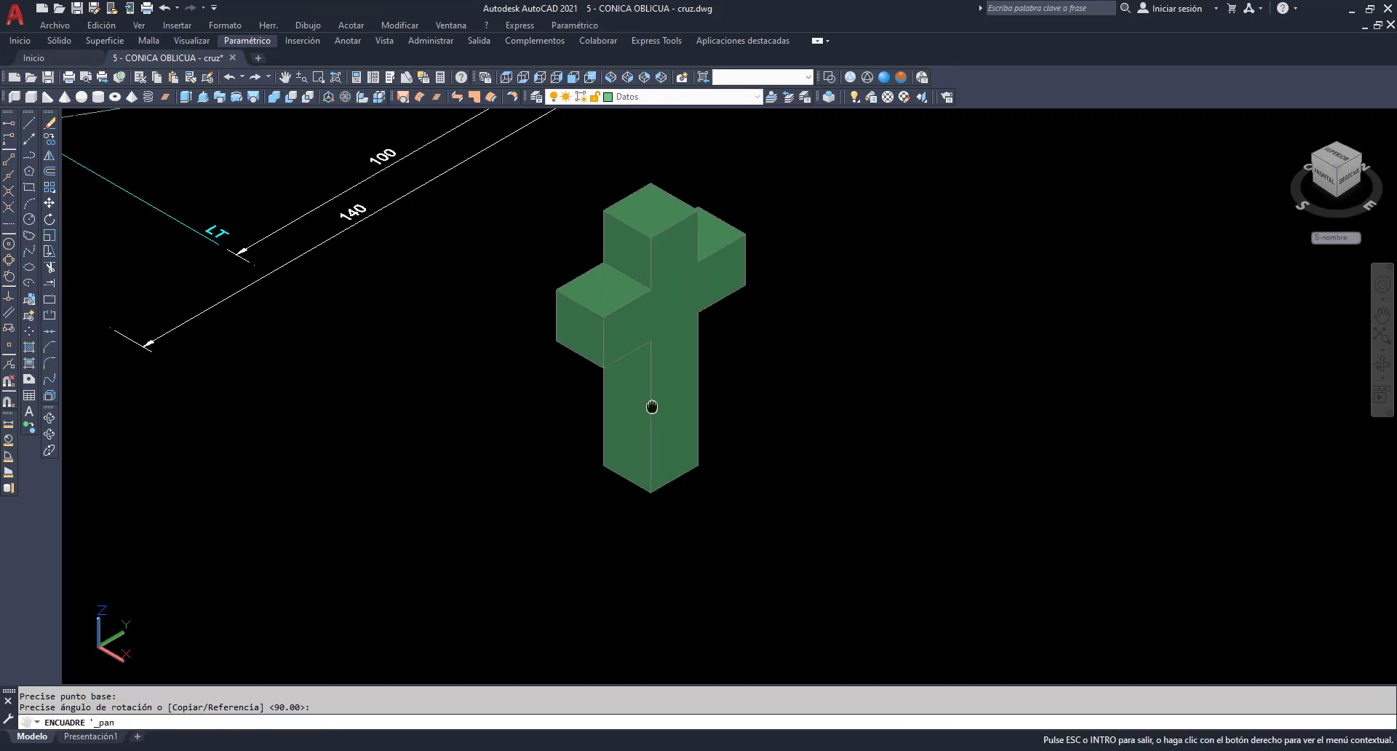
# Step: Draw a line path of 30, 140 and 100 units from the cross's lower corner
pyautogui.click(30, 125)
pyautogui.click(666, 381)
pyautogui.write('30')
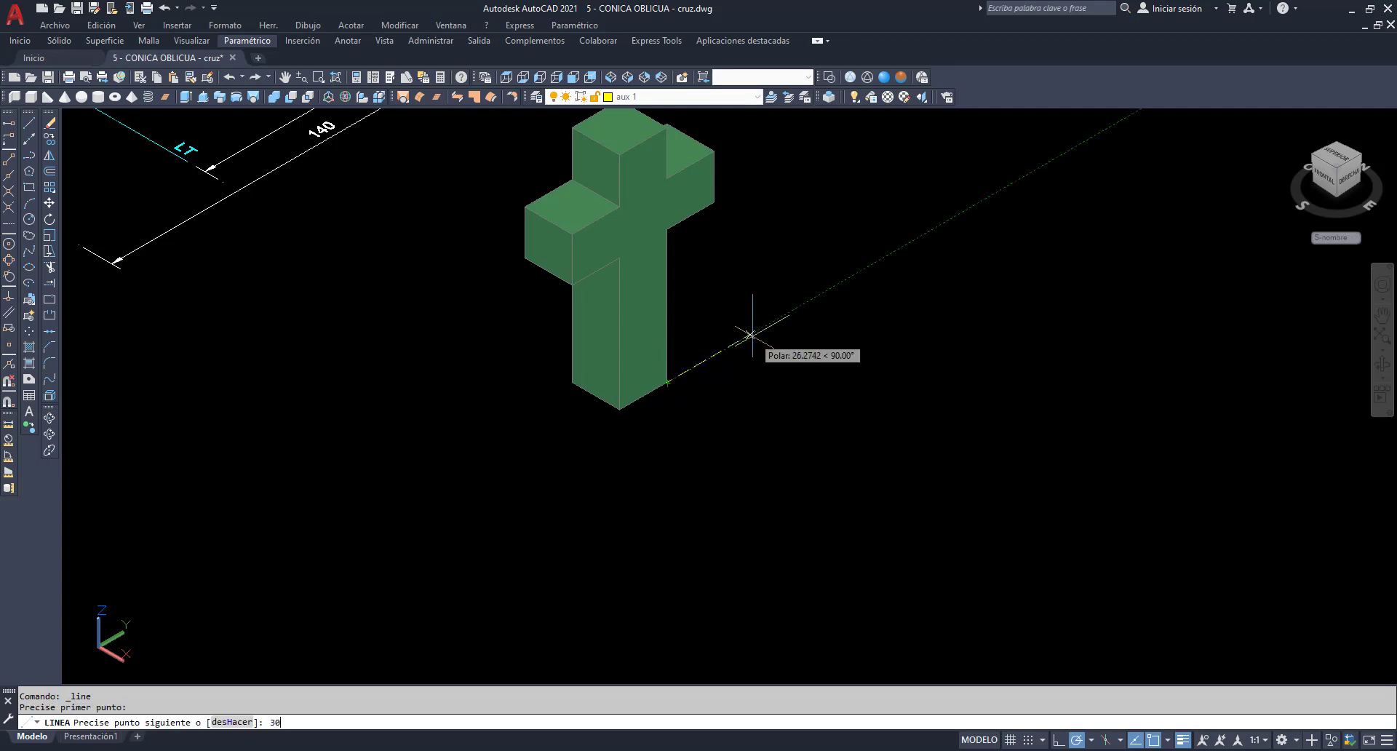
pyautogui.press('Return')
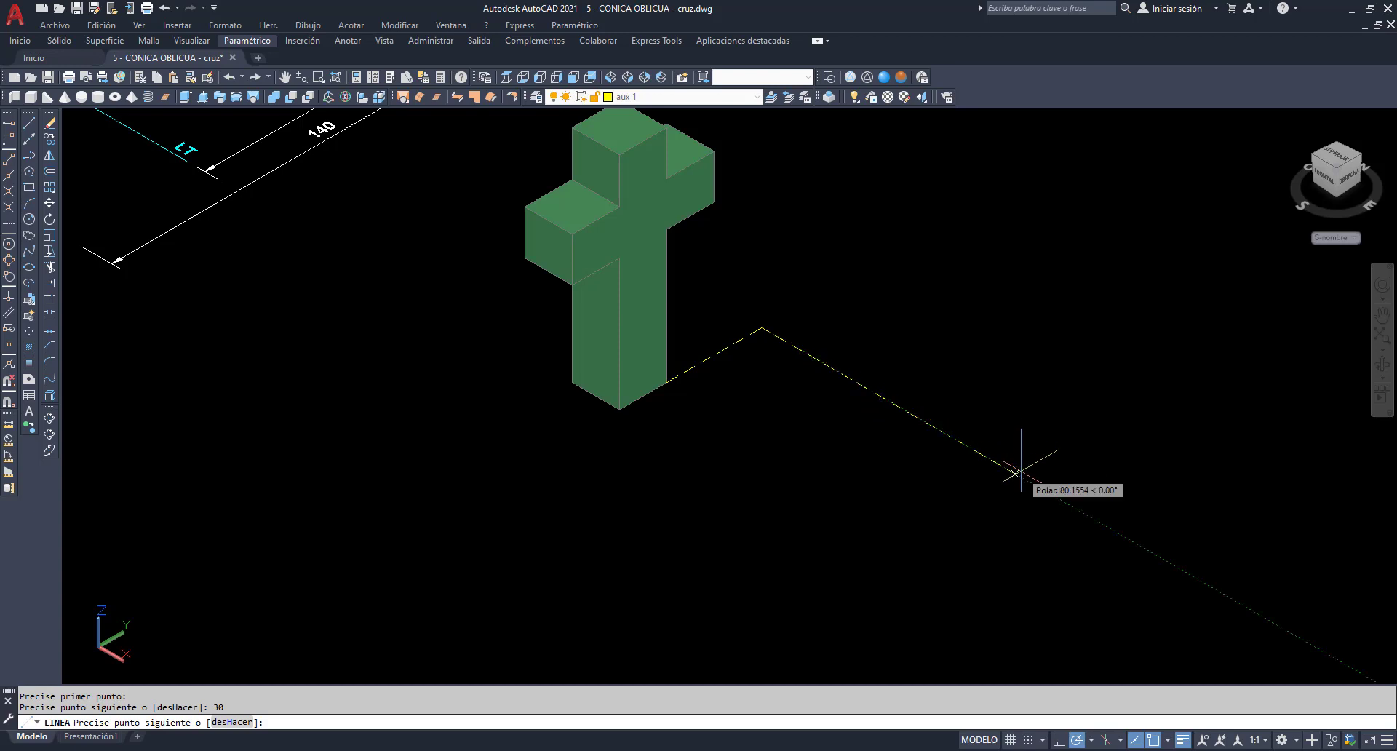
pyautogui.write('140')
pyautogui.press('Return')
pyautogui.write('100')
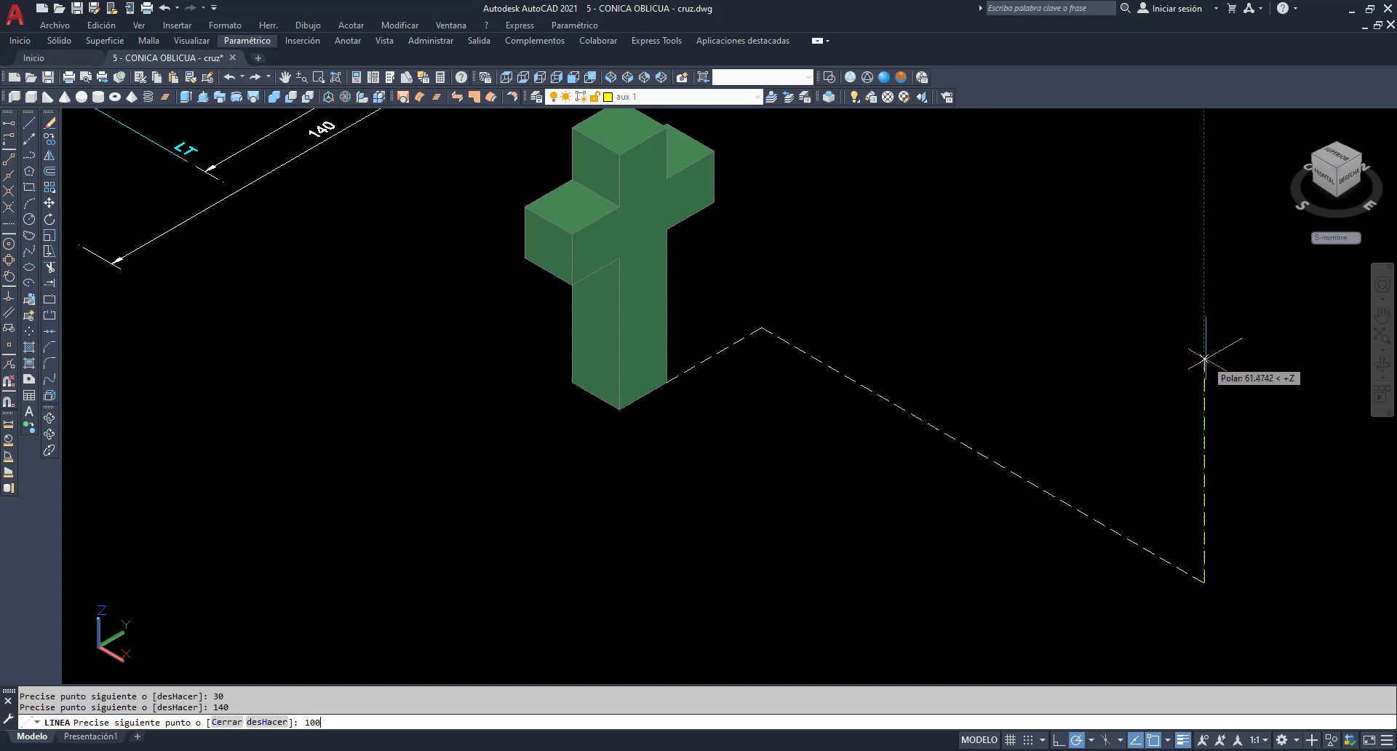
pyautogui.press('Return')
pyautogui.press('Return')
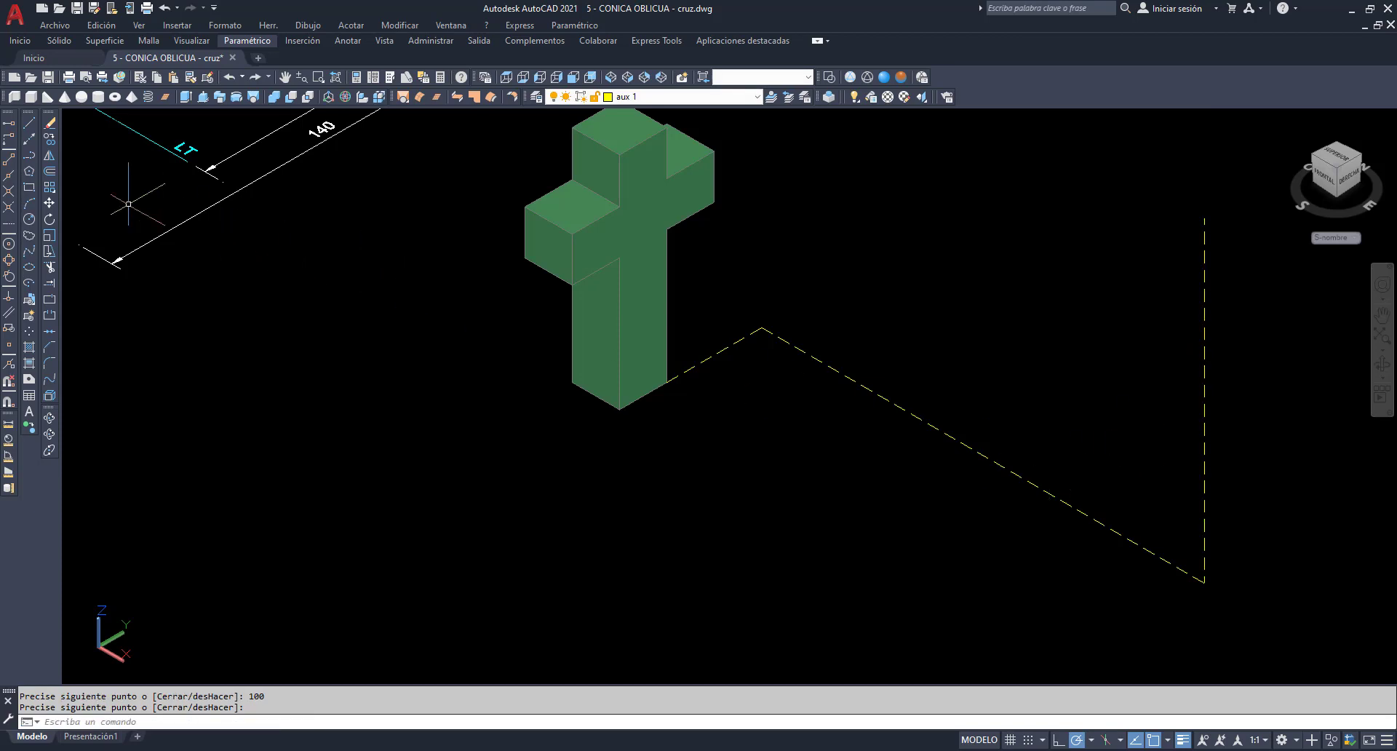
# Step: Copy the long 140 diagonal line up onto the top of the 100-unit vertical
pyautogui.click(50, 139)
pyautogui.click(863, 425)
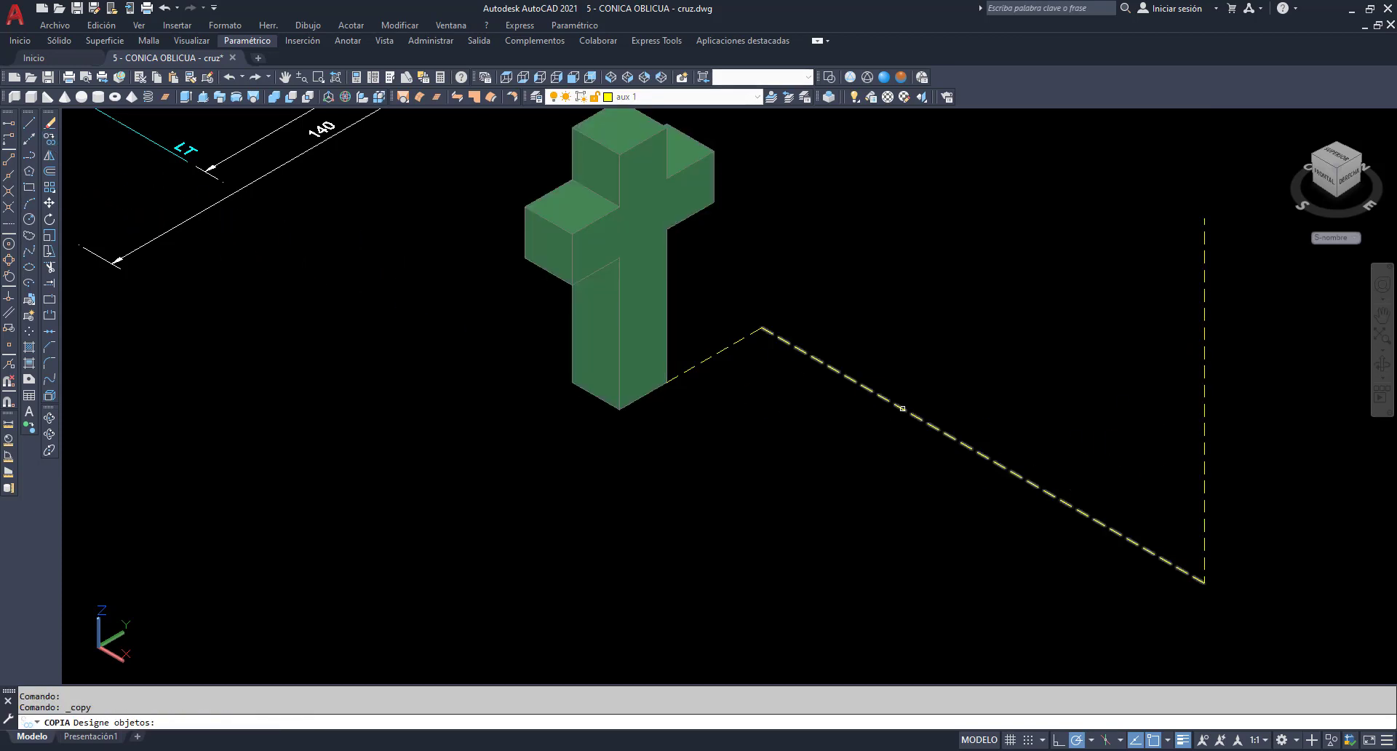
pyautogui.press('Return')
pyautogui.click(1204, 581)
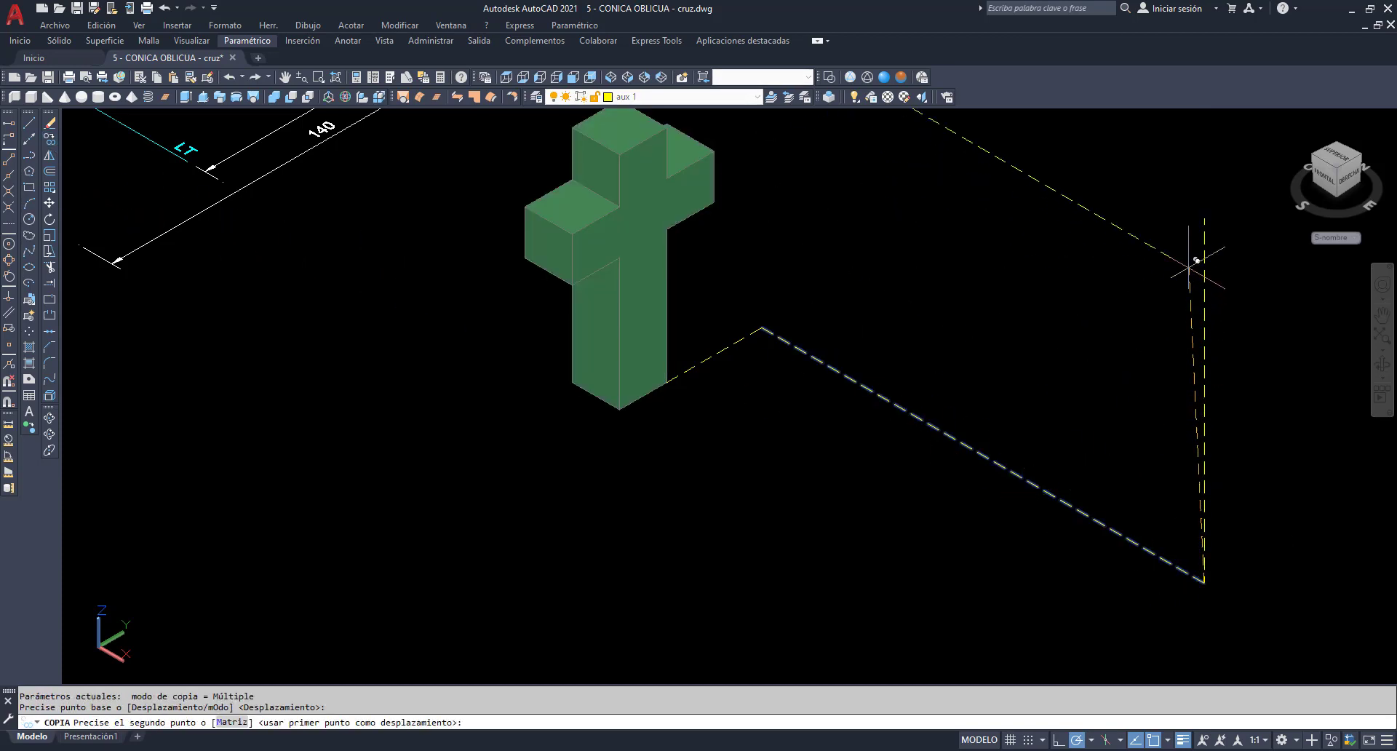
pyautogui.click(1204, 217)
pyautogui.press('Return')
# Step: Zoom and pan out to bring the perspective construction into view
pyautogui.scroll(-2, 1110, 267)
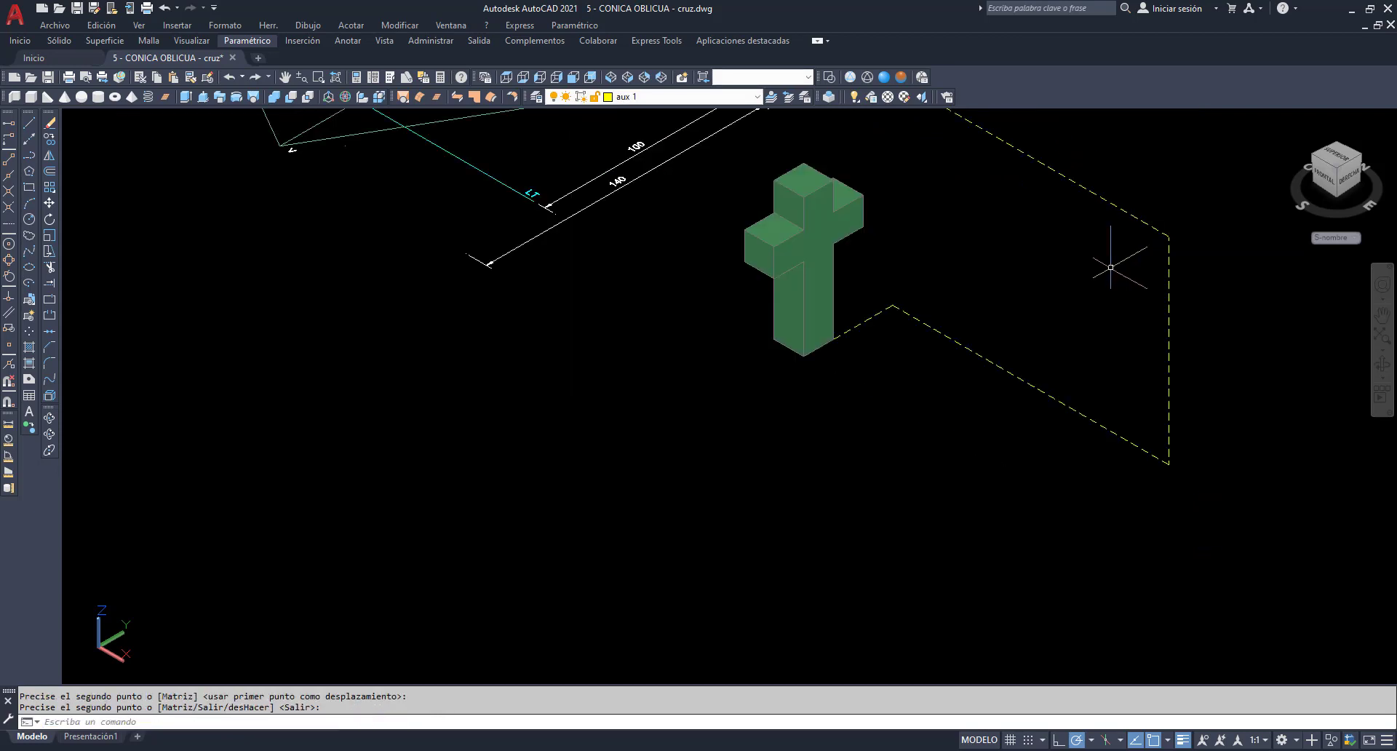
pyautogui.click(284, 77)
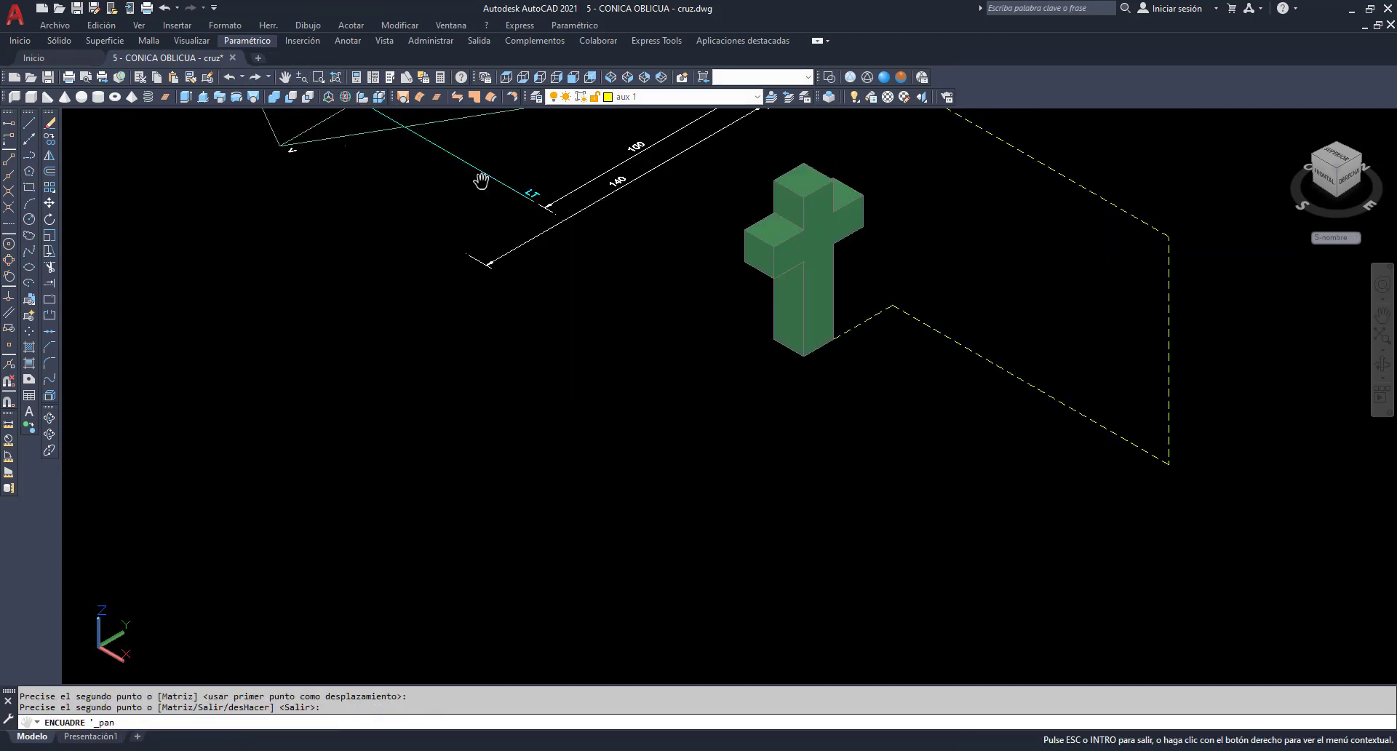
pyautogui.moveTo(625, 234); pyautogui.dragTo(559, 335)
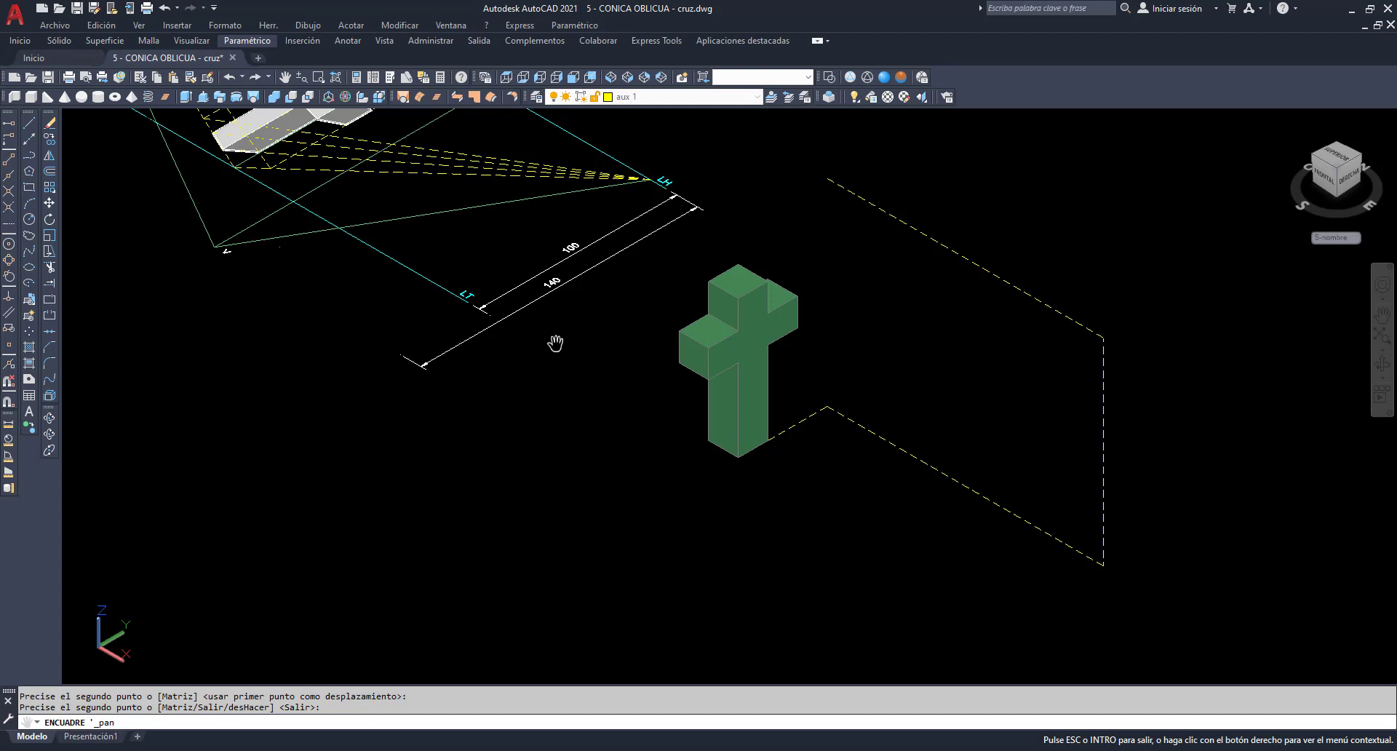
pyautogui.rightClick(555, 343)
pyautogui.click(574, 353)
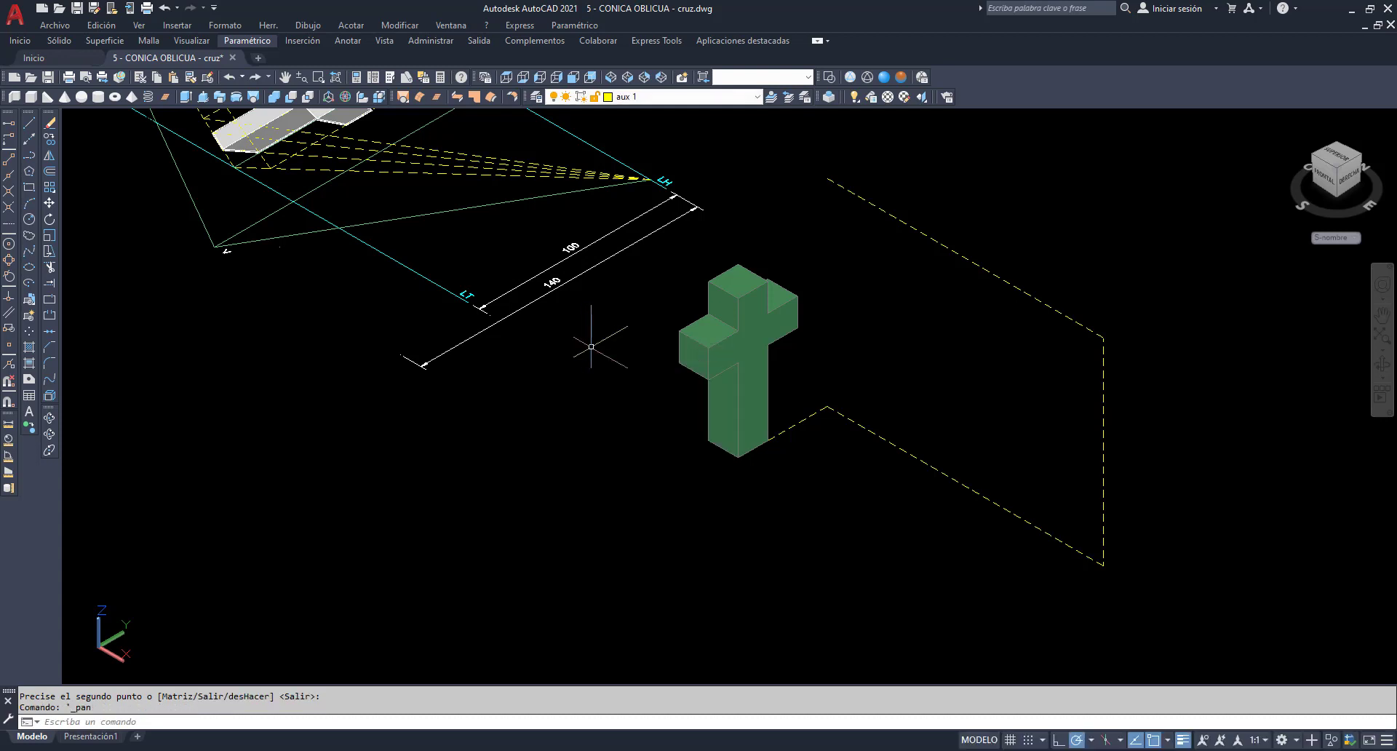
pyautogui.click(682, 77)
# Step: Place a camera beside the cross aimed at it, and switch to the Cámara1 view
pyautogui.click(1102, 337)
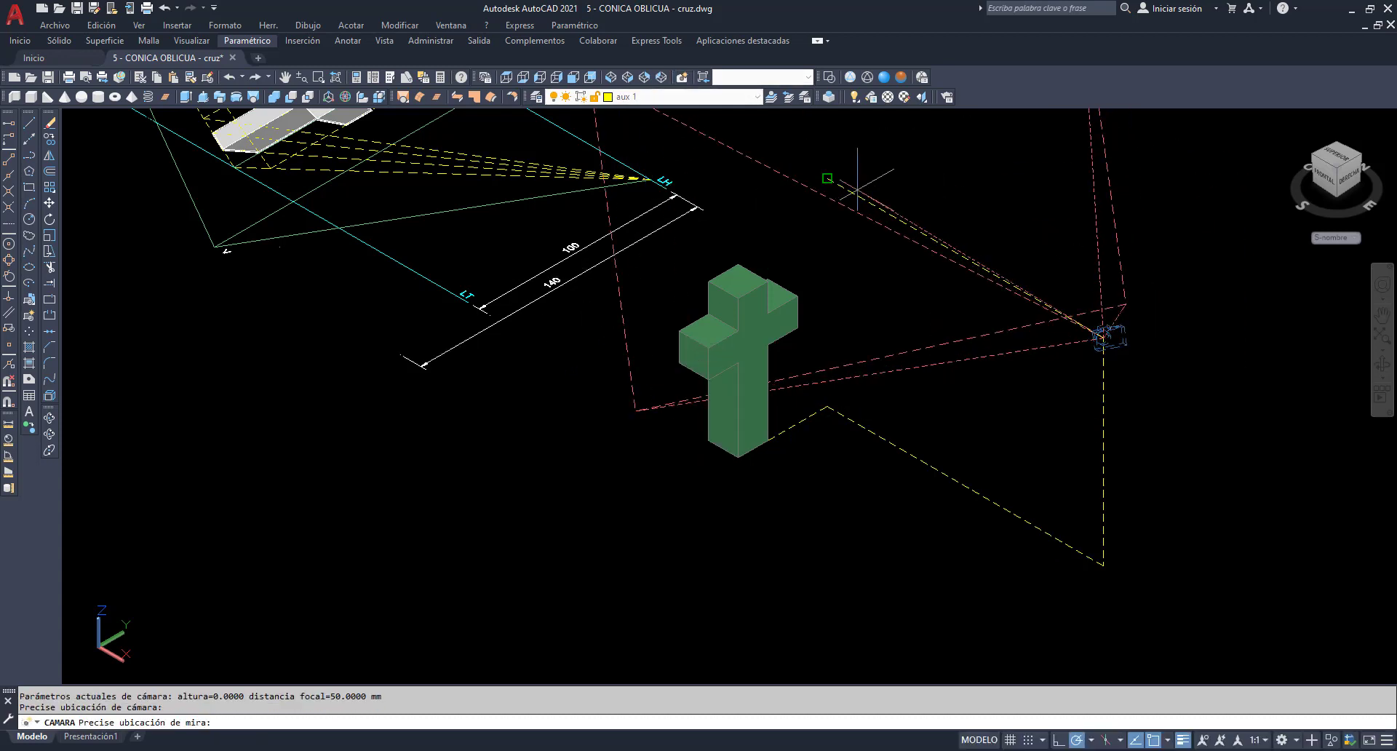
pyautogui.click(826, 178)
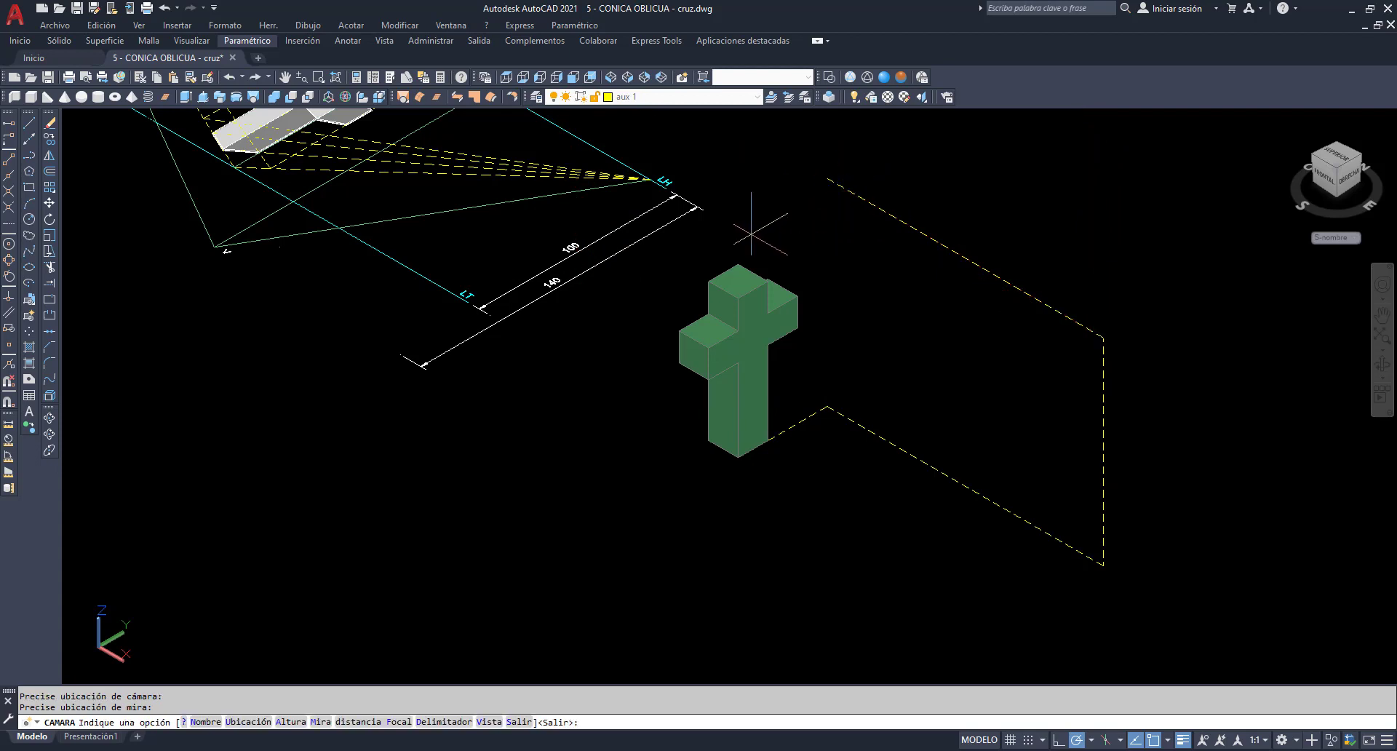
pyautogui.press('Return')
pyautogui.click(770, 77)
pyautogui.click(769, 93)
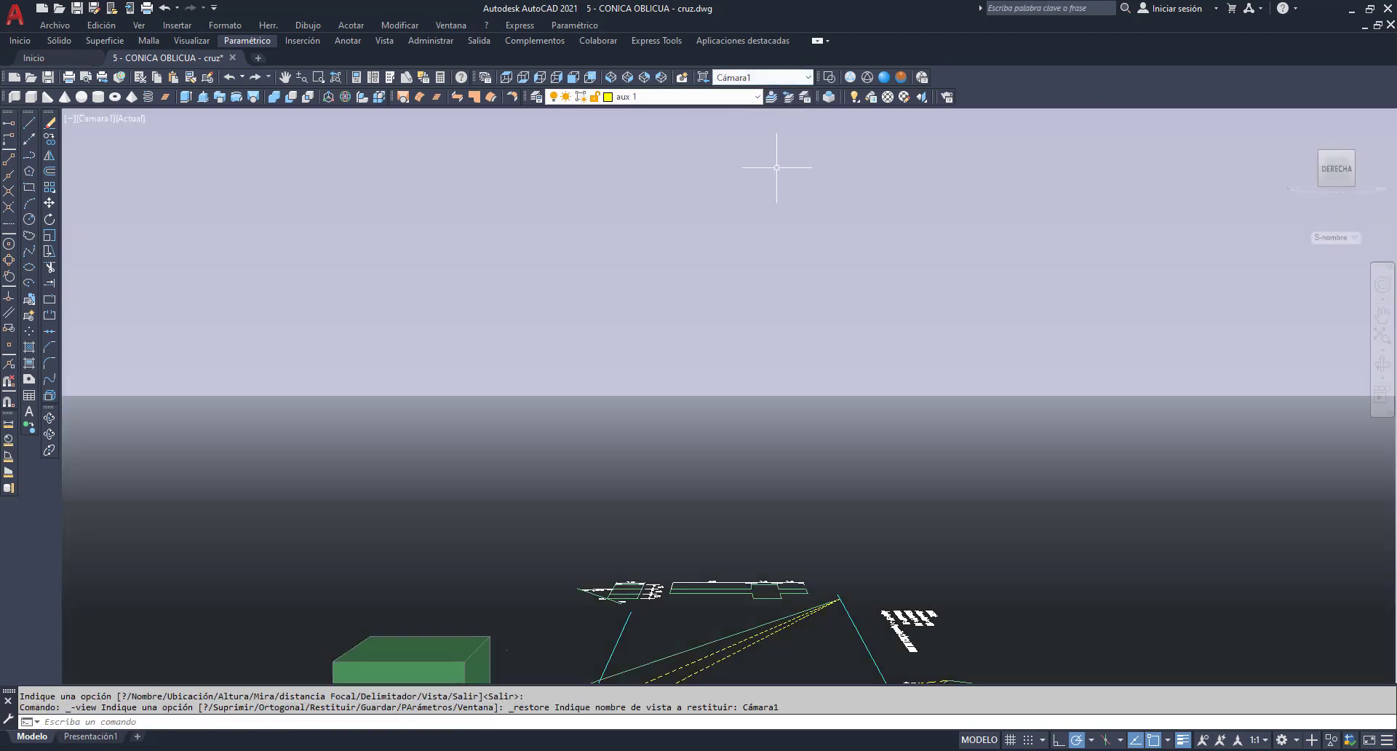
# Step: On layer 0, flatten the Cámara1 view with GEOPLANA into a block, insert it, and set parallel projection
pyautogui.click(756, 100)
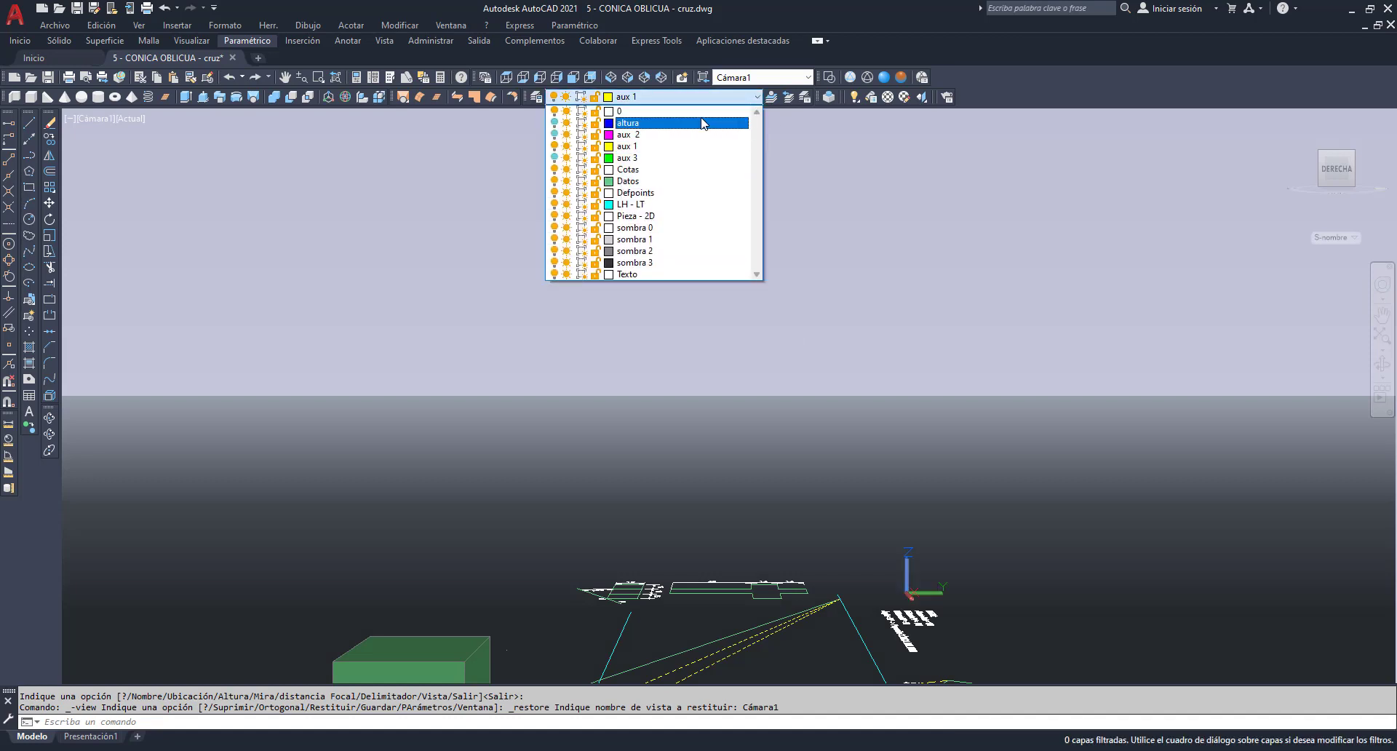
pyautogui.click(703, 122)
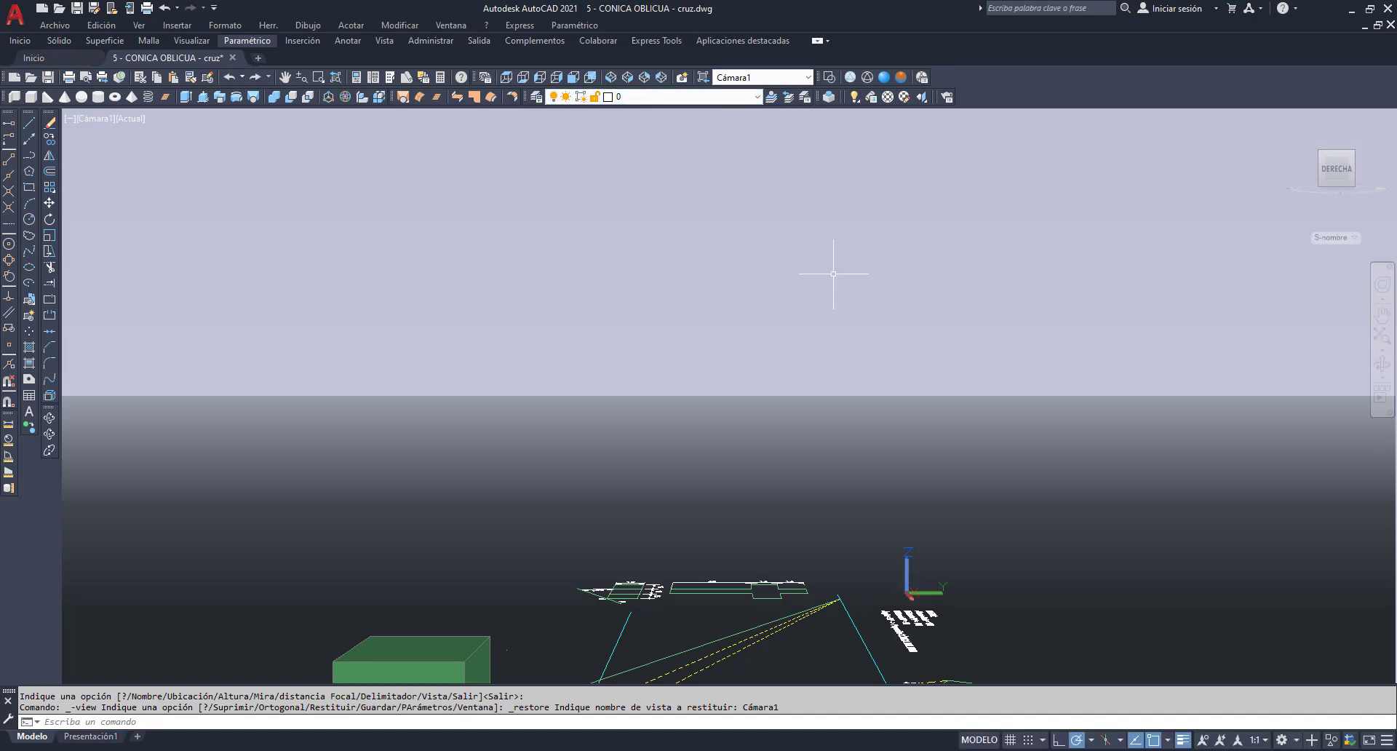
pyautogui.write('eoplana')
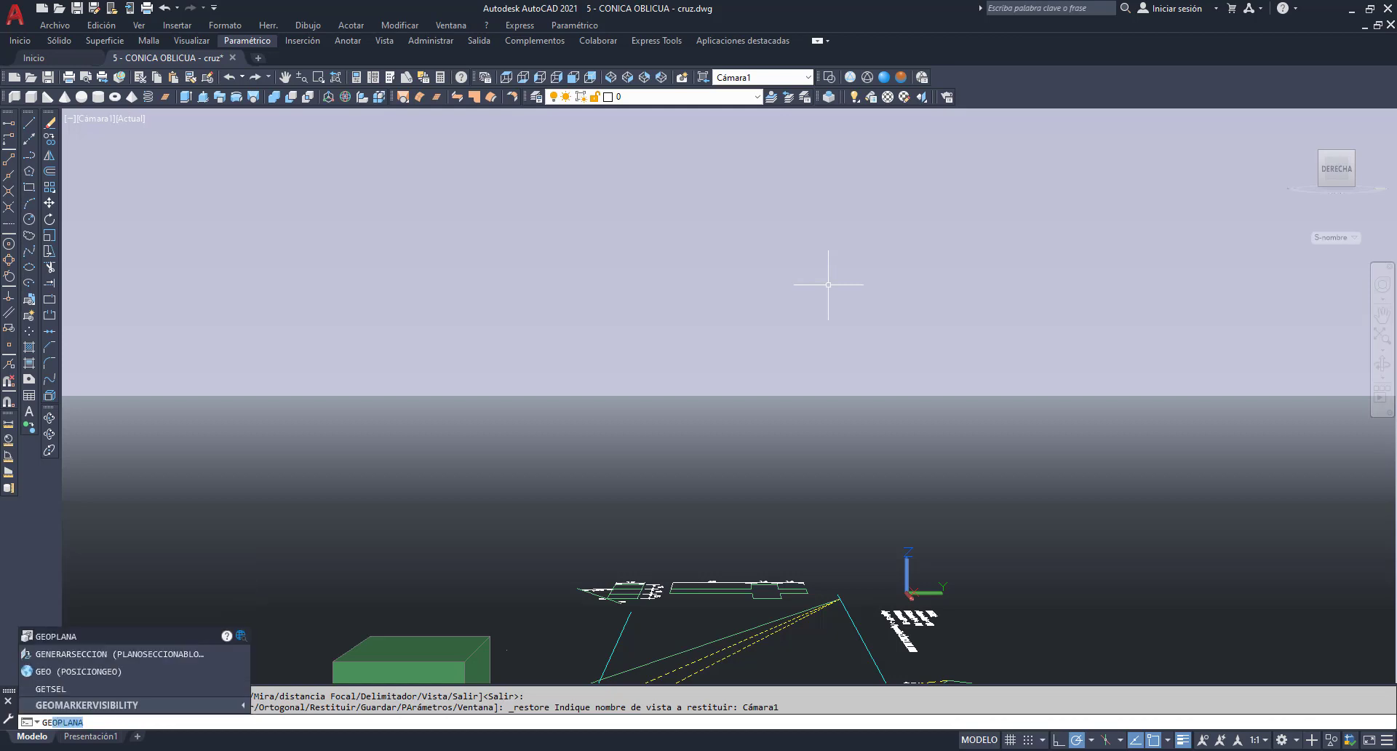
pyautogui.press('Return')
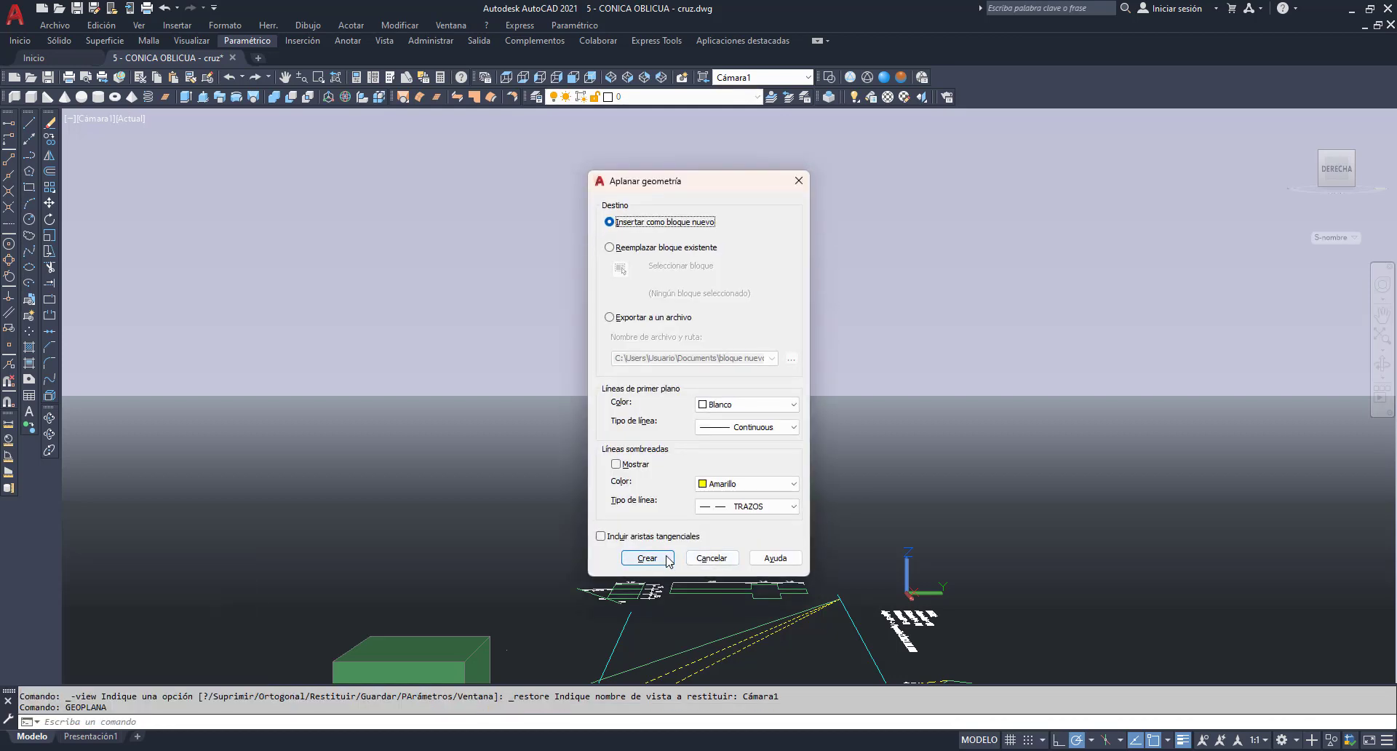
pyautogui.click(660, 562)
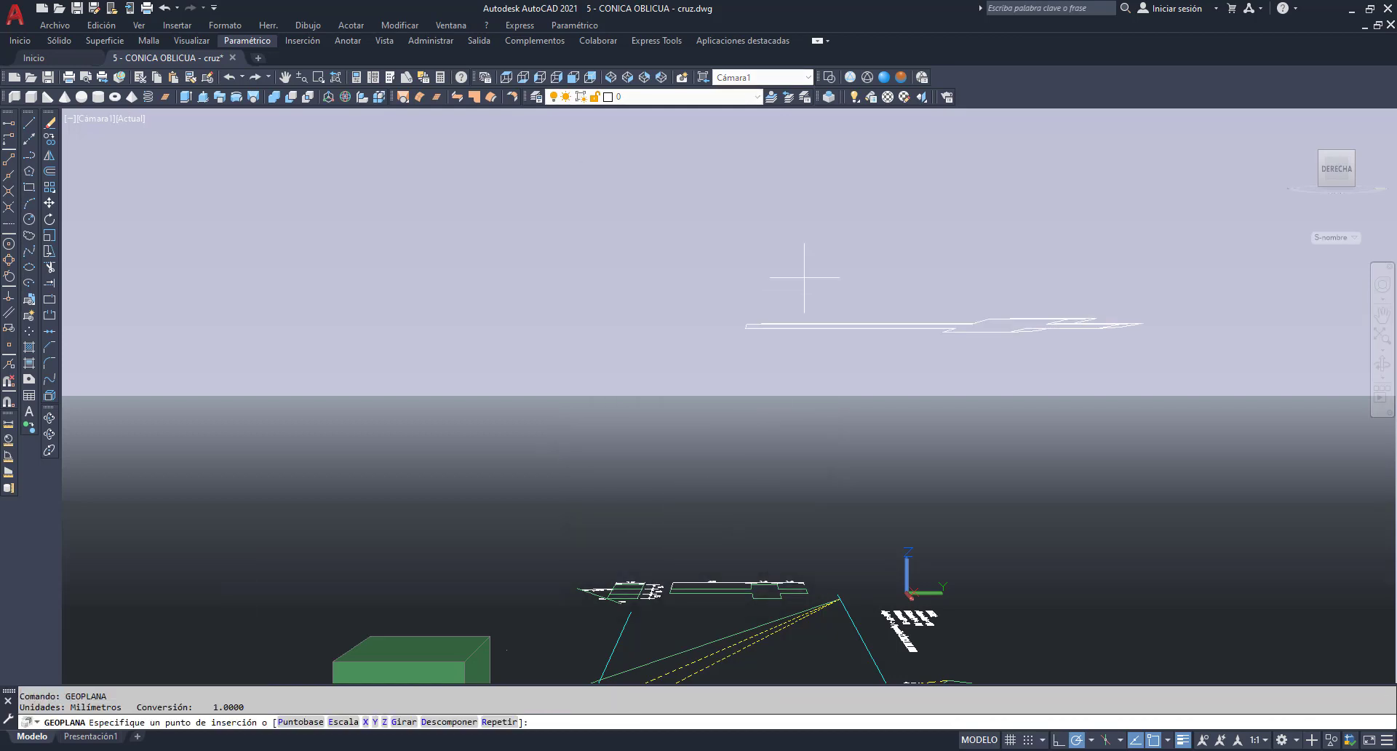
pyautogui.click(847, 131)
pyautogui.press('Return')
pyautogui.press('Return')
pyautogui.press('Return')
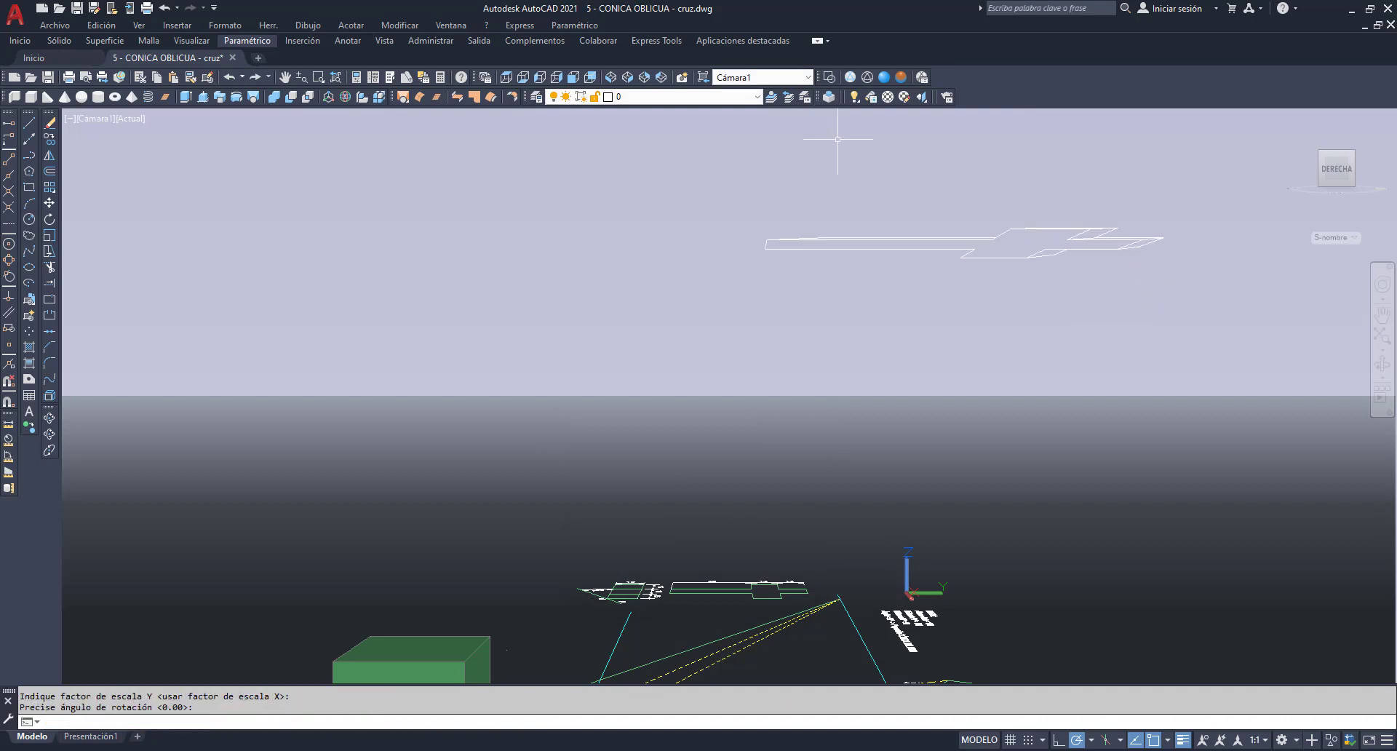
pyautogui.click(103, 118)
pyautogui.click(148, 346)
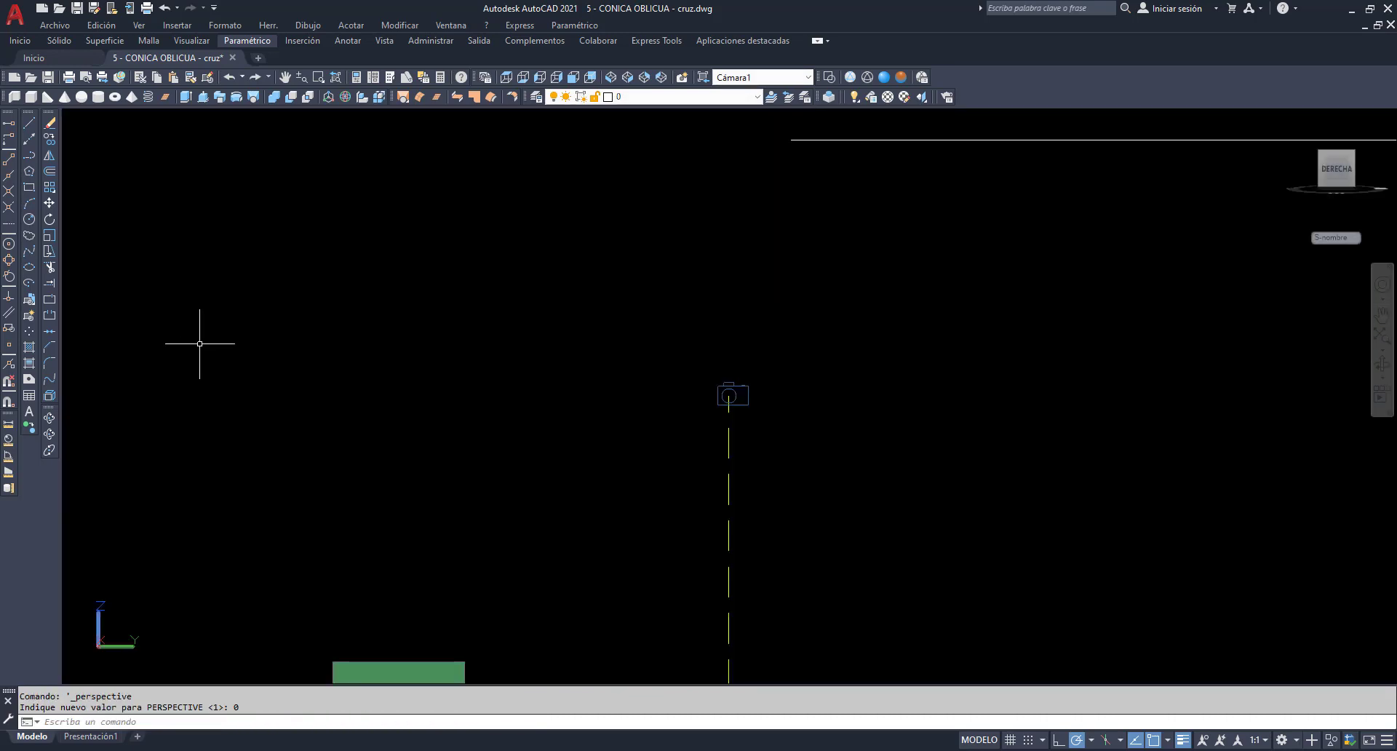